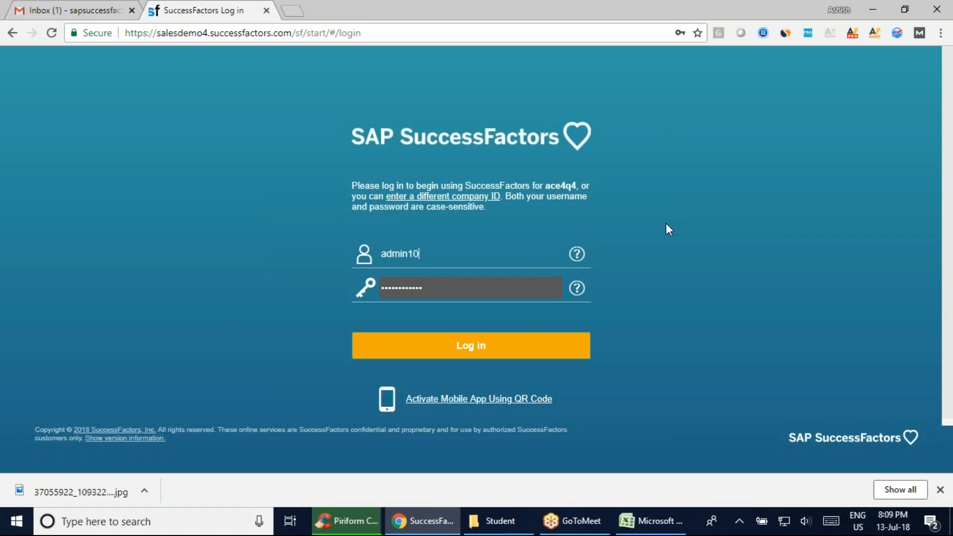
Log in to SuccessFactors with the administrator's username and password
key("Tab")
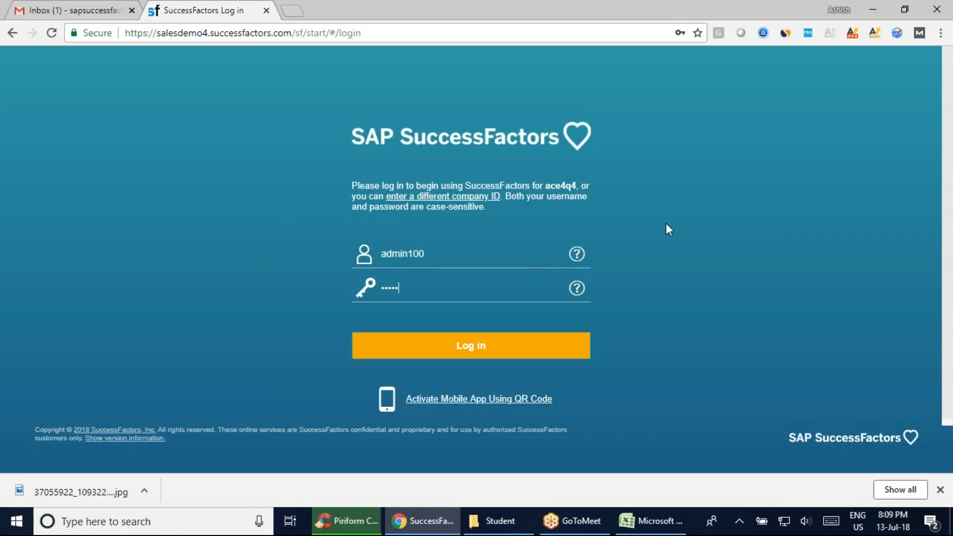
key("Return")
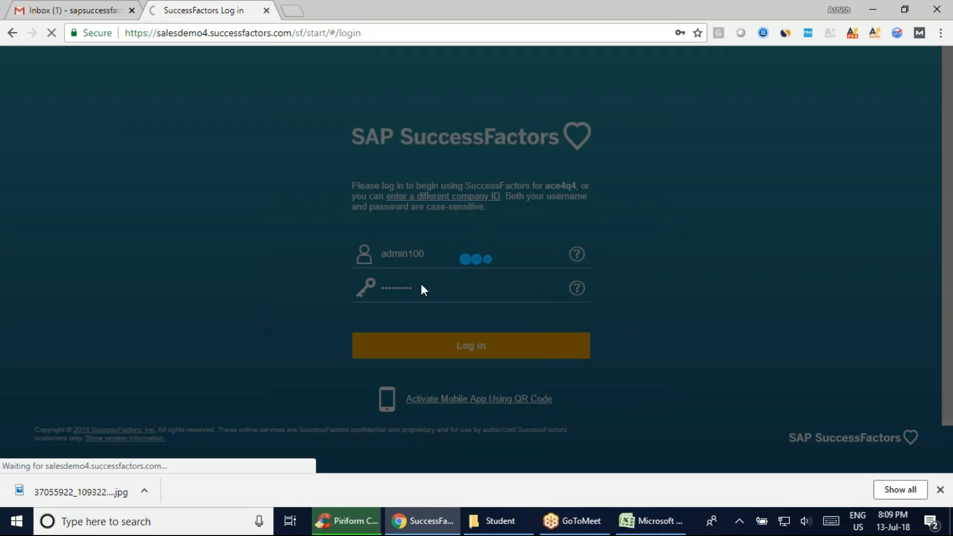
Switch to the Excel workbook and review the Corporate Data and Succession Data lists on the Employee Central sheet
left_click(652, 521)
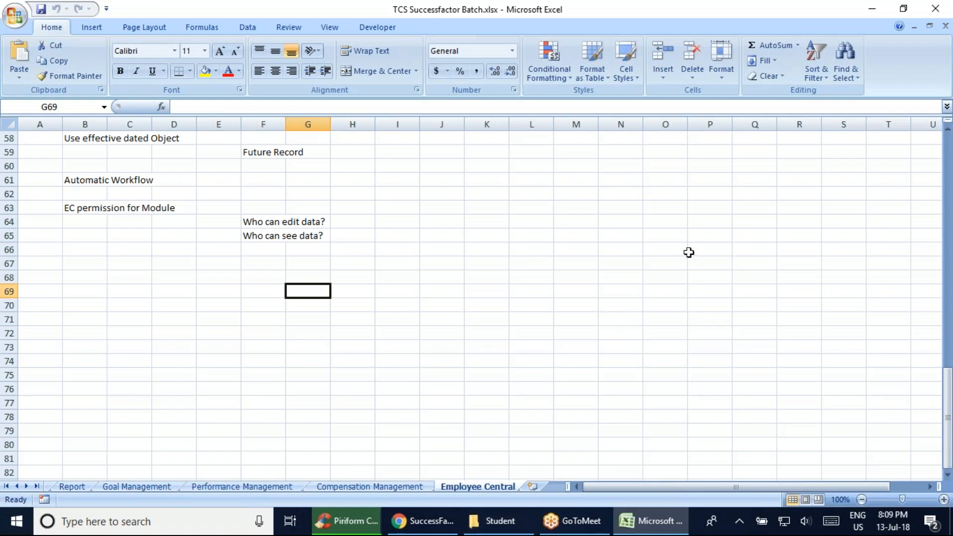
left_click(935, 8)
left_click(575, 326)
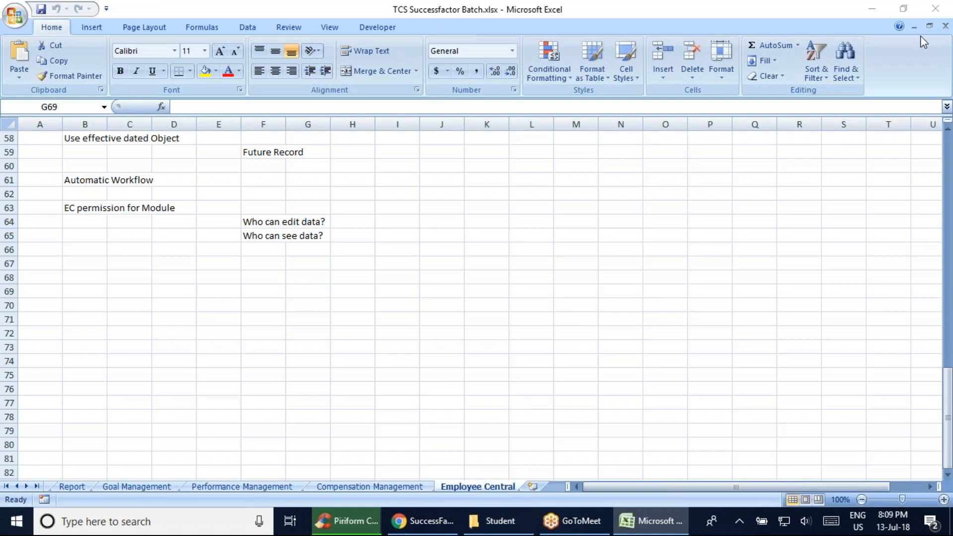
scroll(277, 386, "up", 11)
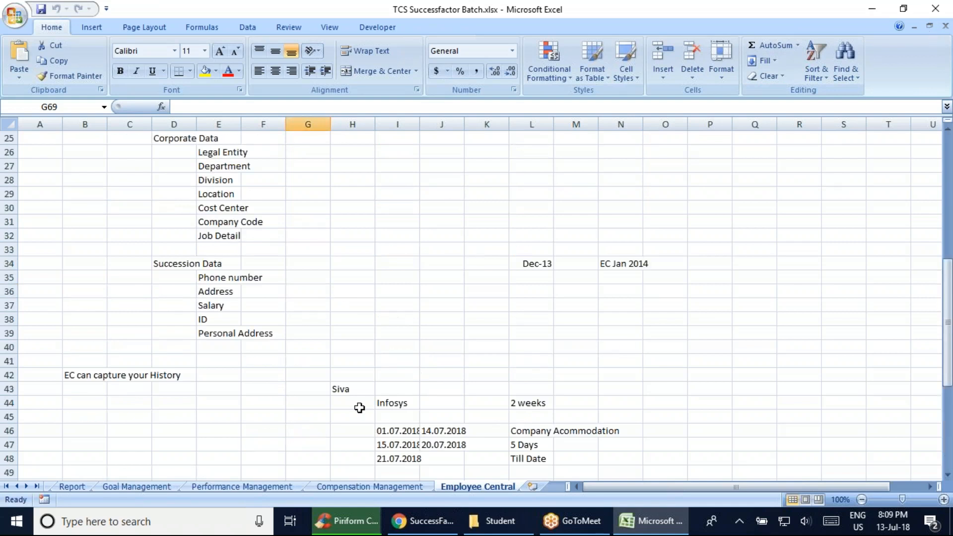
scroll(357, 406, "up", 8)
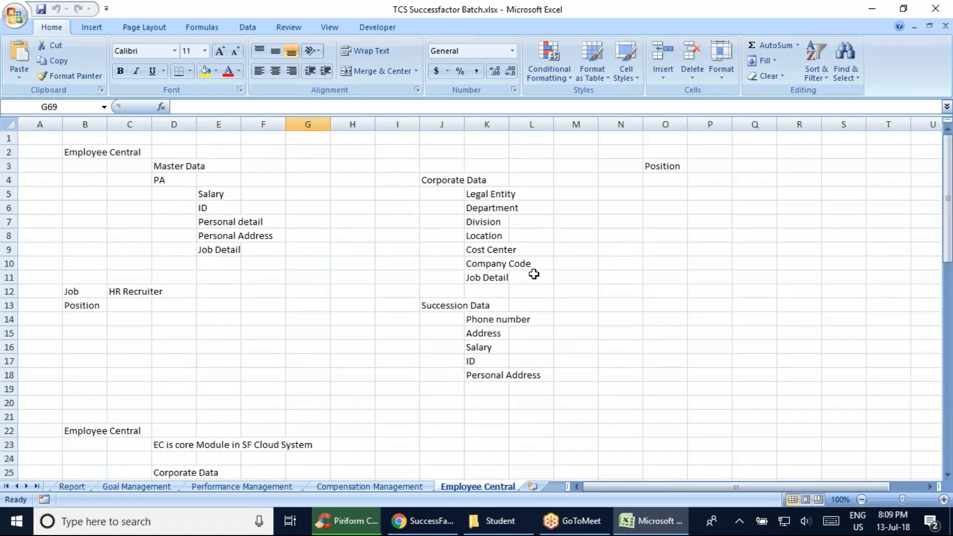
left_click(446, 190)
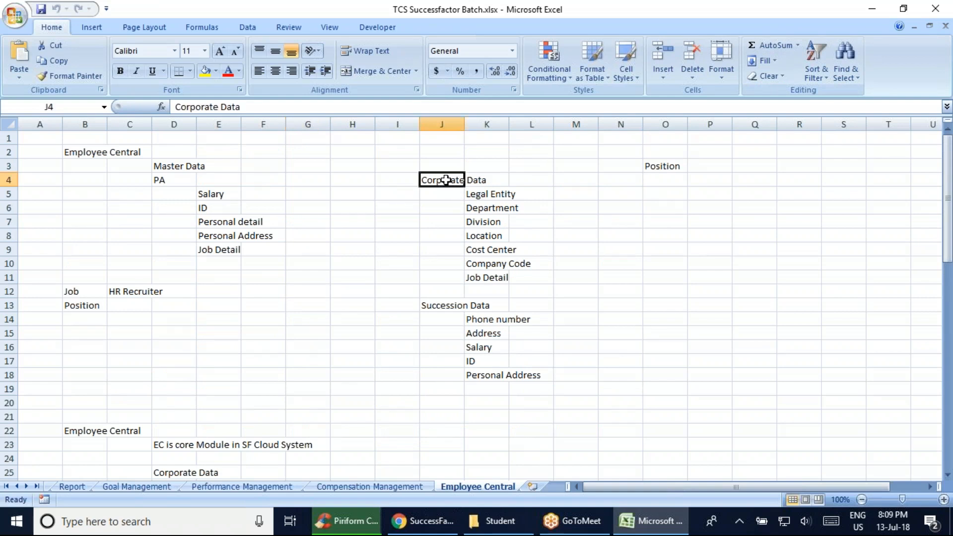
left_click(448, 306)
Enter the note "Manage Organisation Pay and Job Structure" in cell B68, below the EC permission notes
scroll(584, 411, "down", 19)
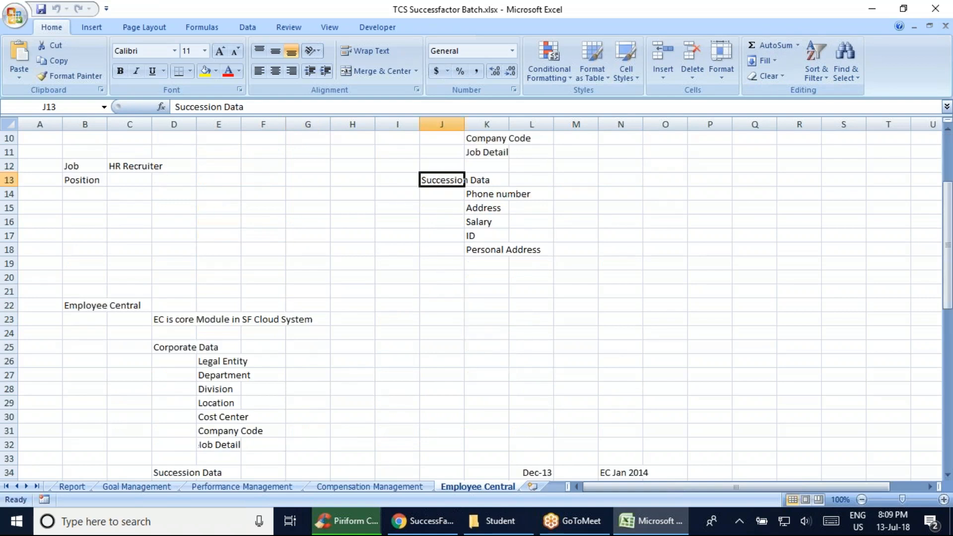
left_click(95, 274)
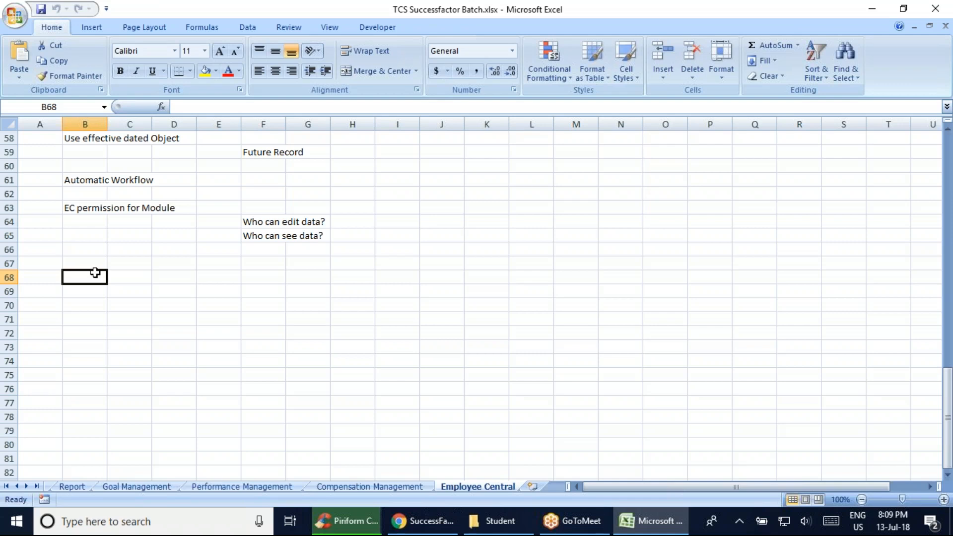
left_click(366, 520)
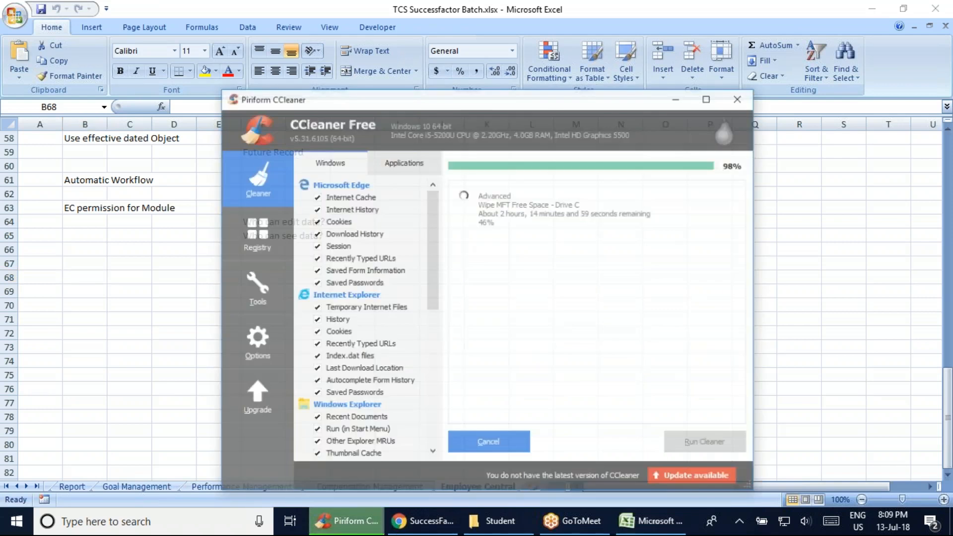
left_click(800, 310)
type("M")
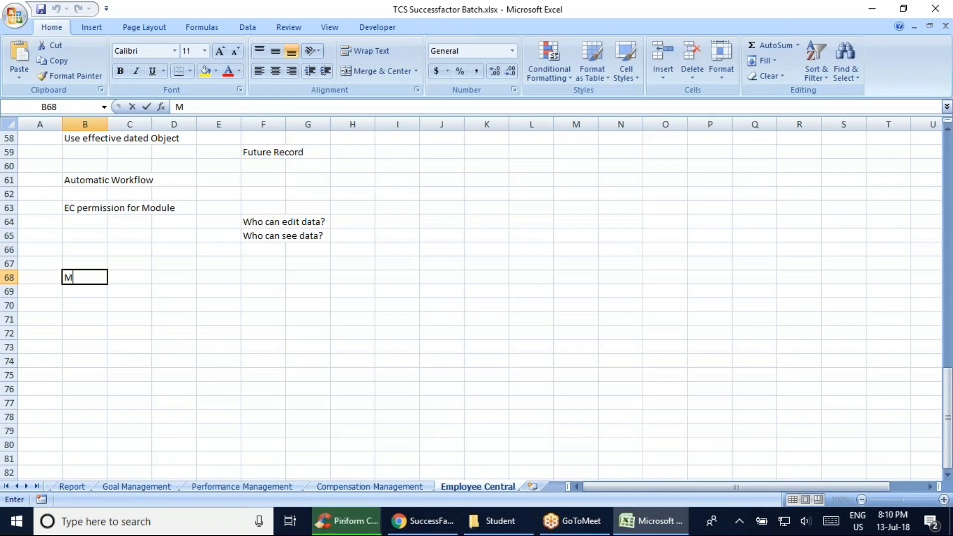
type("anage Organis")
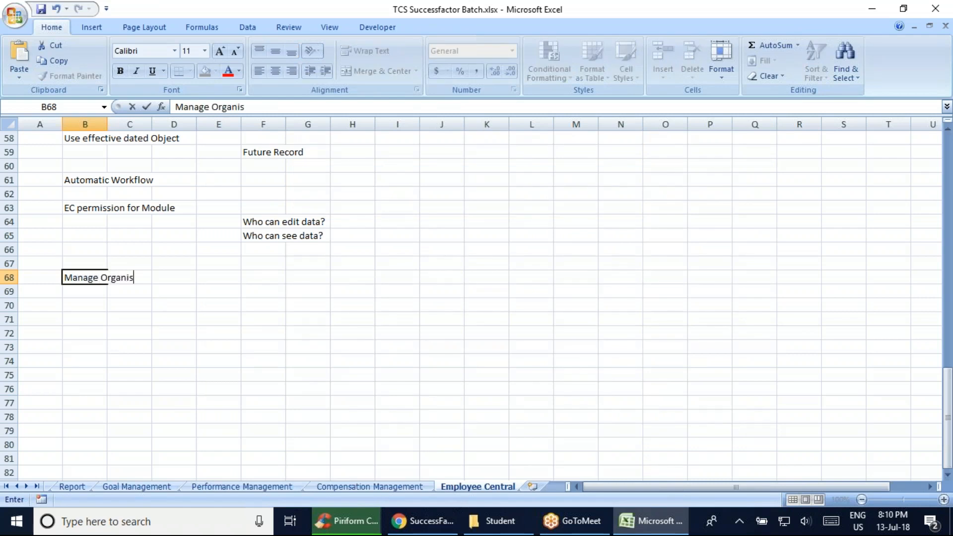
type("ation Pay and Job Structure")
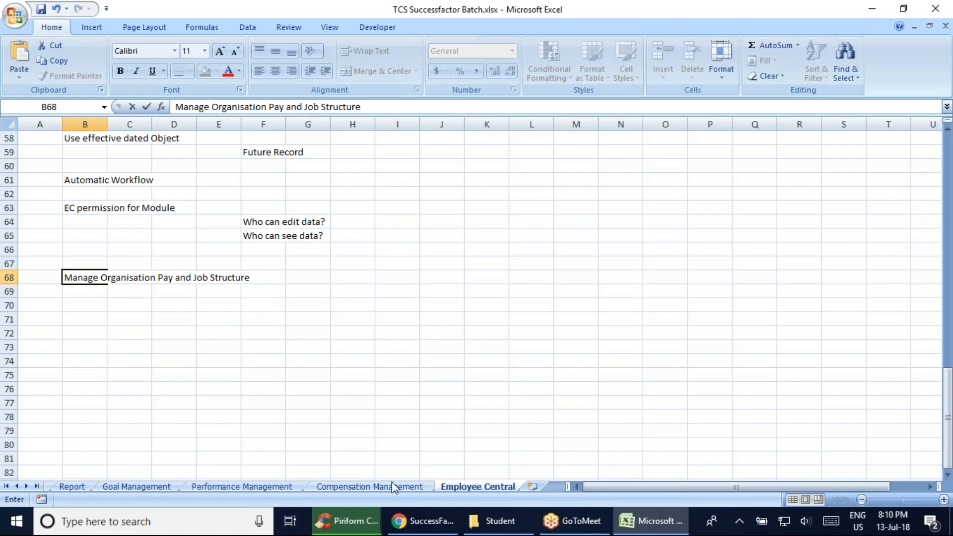
Switch to Chrome to check the SuccessFactors login, and view the cleaning progress in CCleaner
left_click(423, 521)
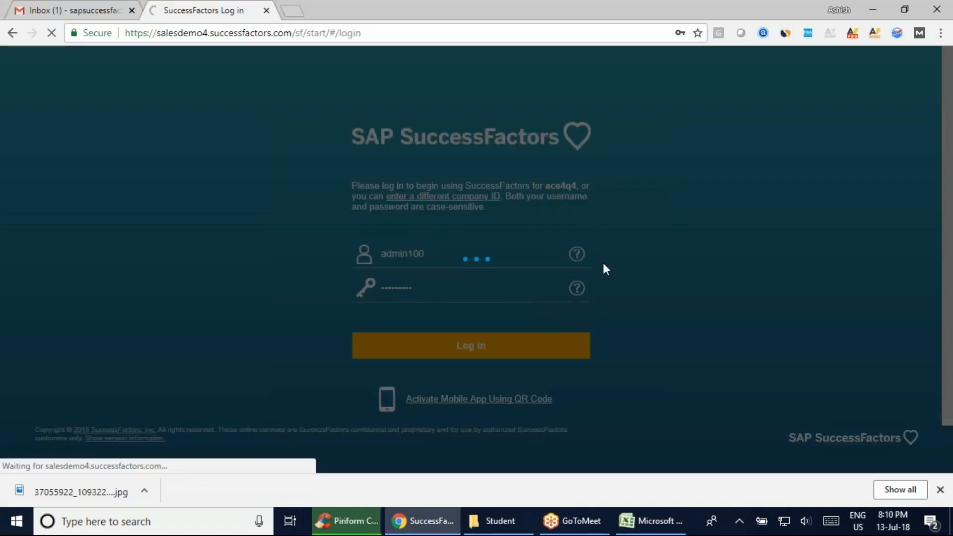
left_click(347, 521)
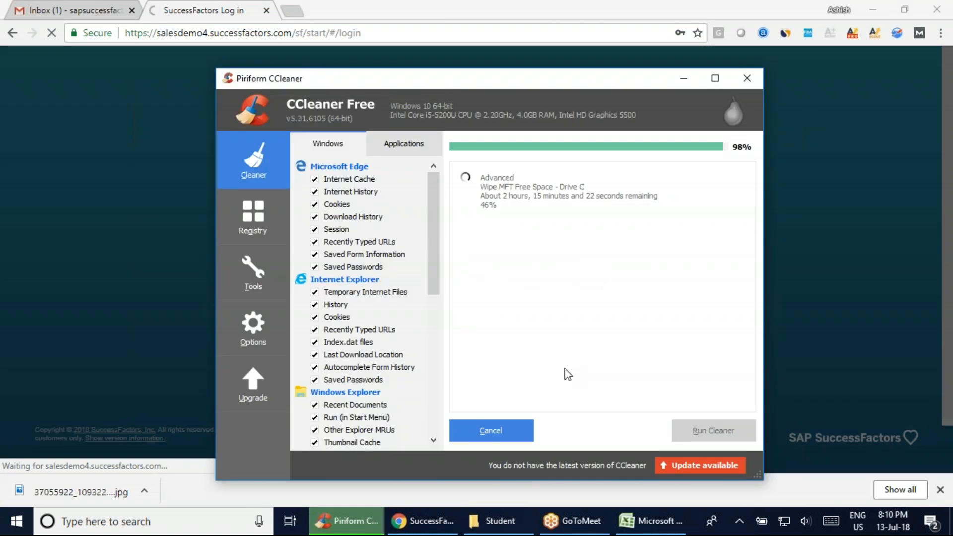
left_click(810, 288)
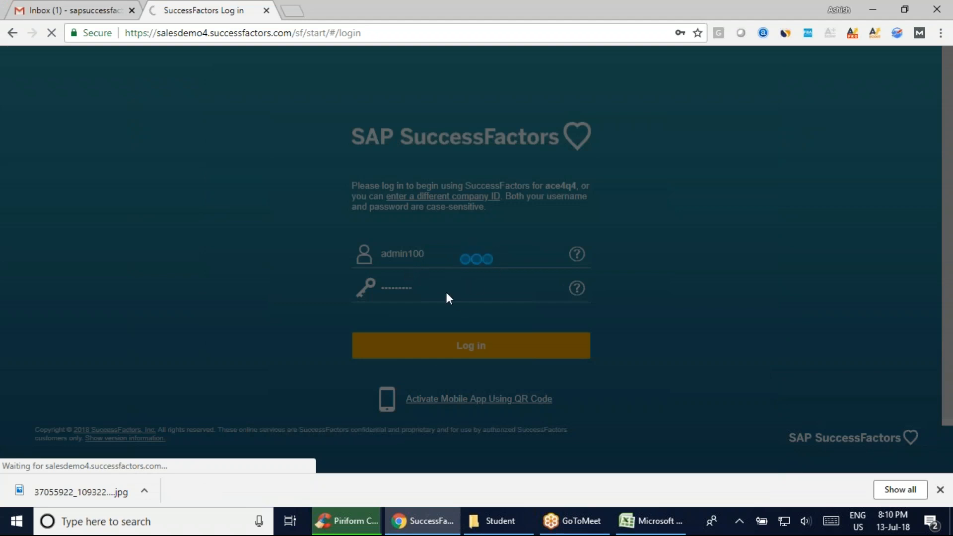
left_click(349, 524)
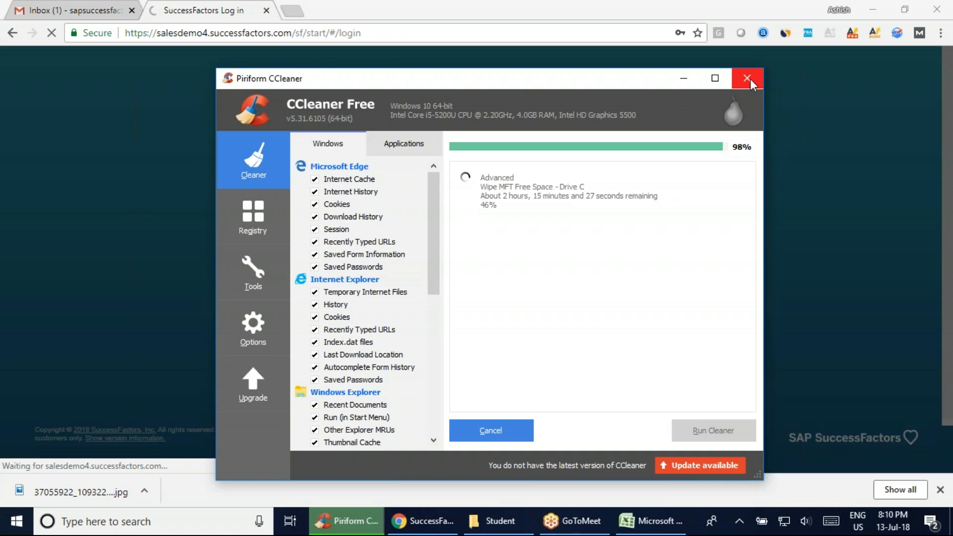
left_click(826, 214)
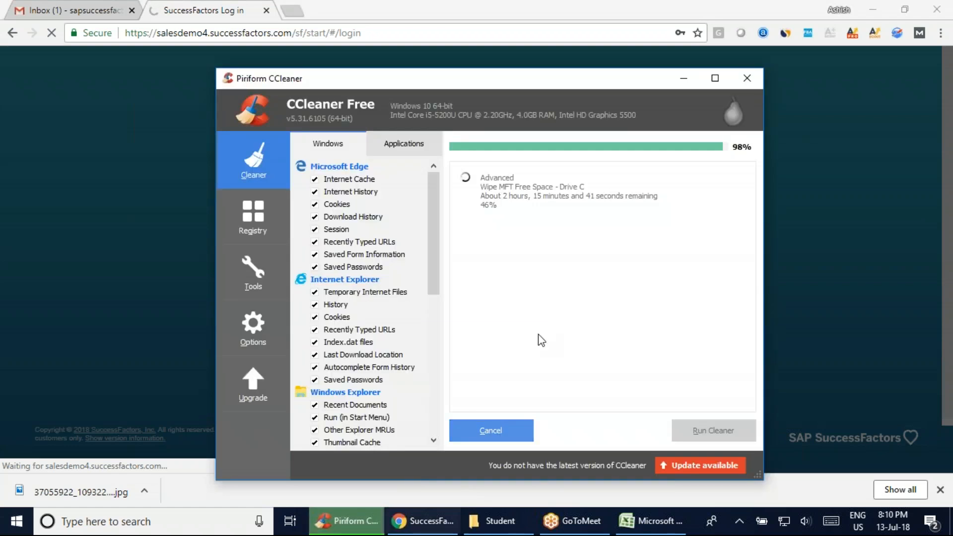
Cancel the running free-space wipe of Drive C in CCleaner and return to Chrome
left_click(348, 521)
left_click(512, 430)
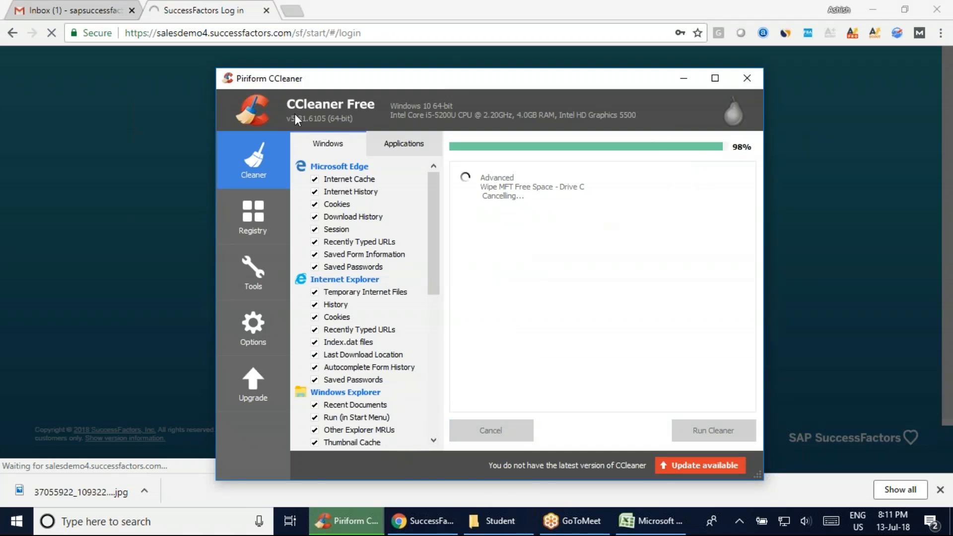
left_click(847, 243)
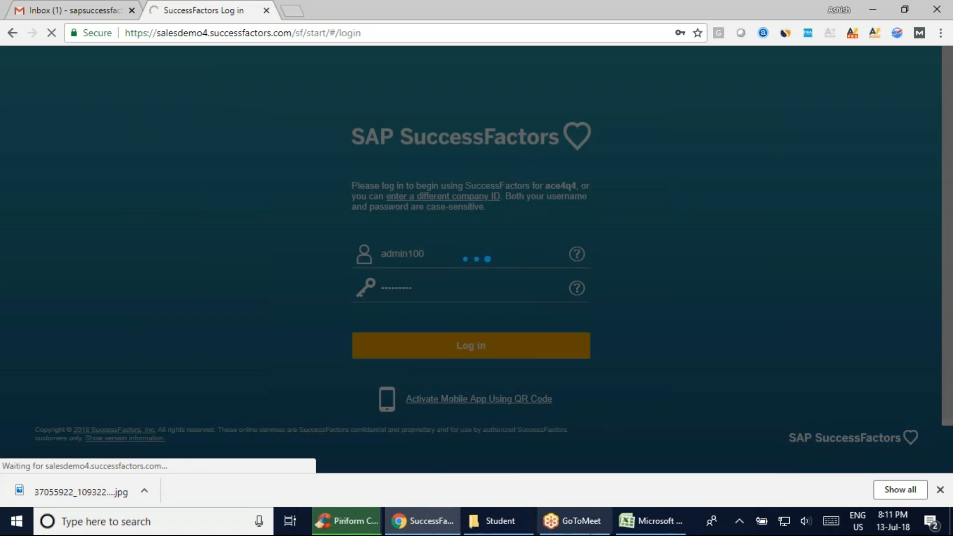
Check the state of the cancelled cleanup in CCleaner while the SuccessFactors home page loads in Chrome
left_click(347, 521)
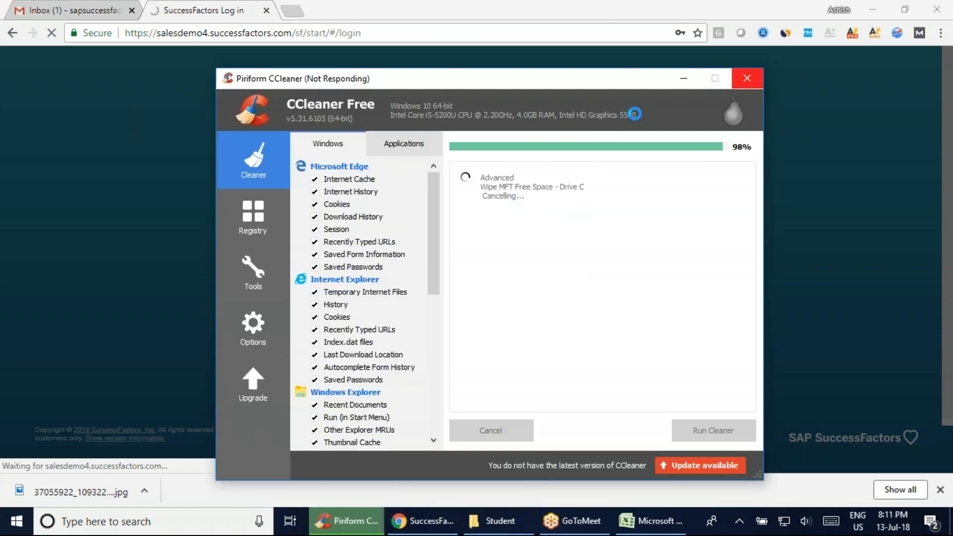
left_click(790, 307)
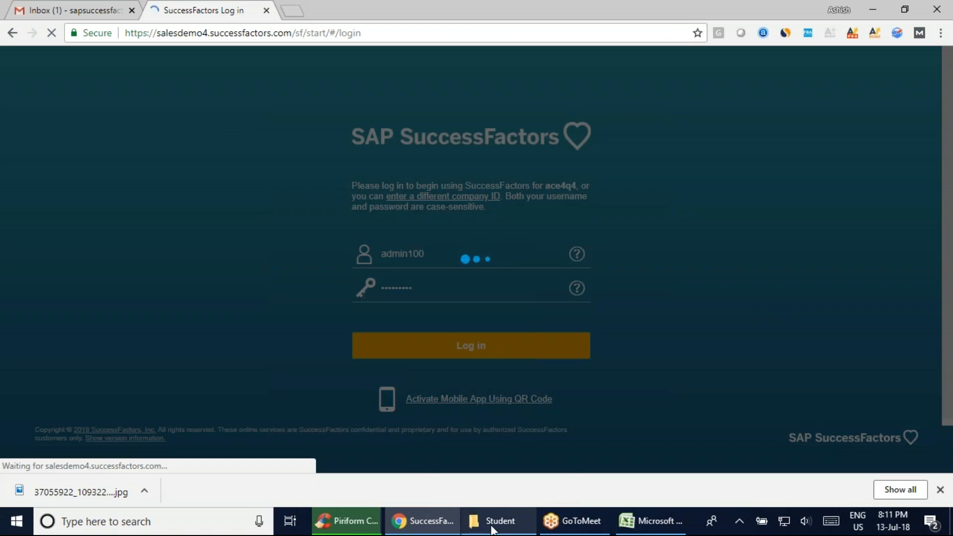
mouse_move(500, 529)
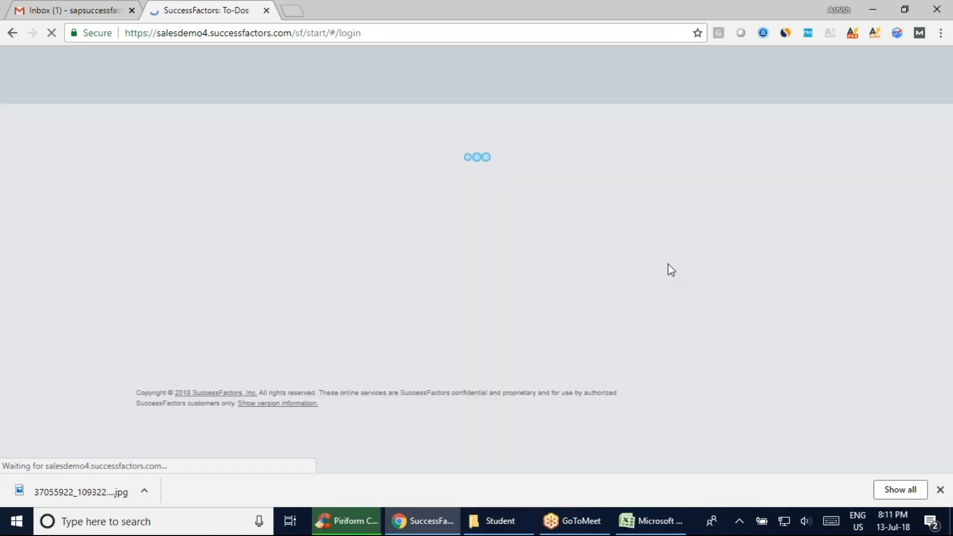
left_click(350, 521)
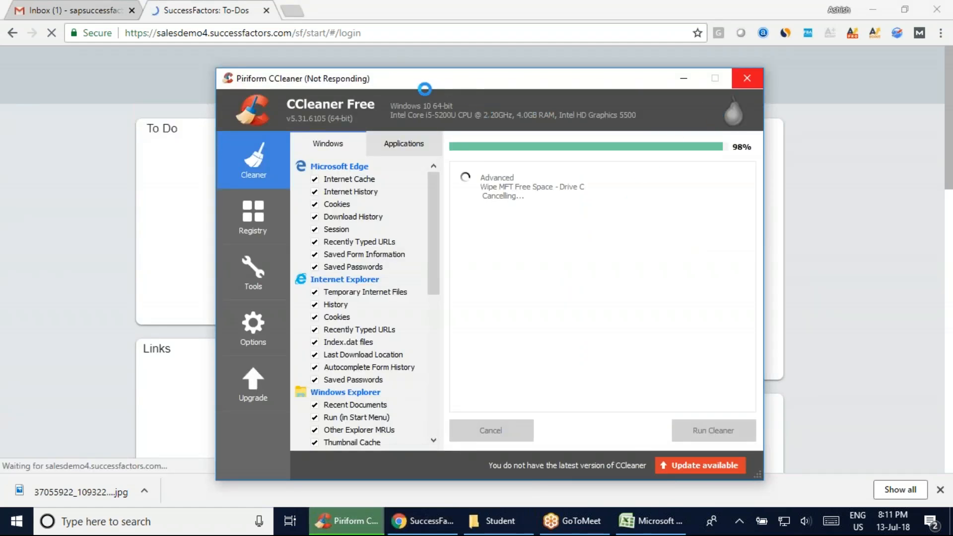
left_click(804, 320)
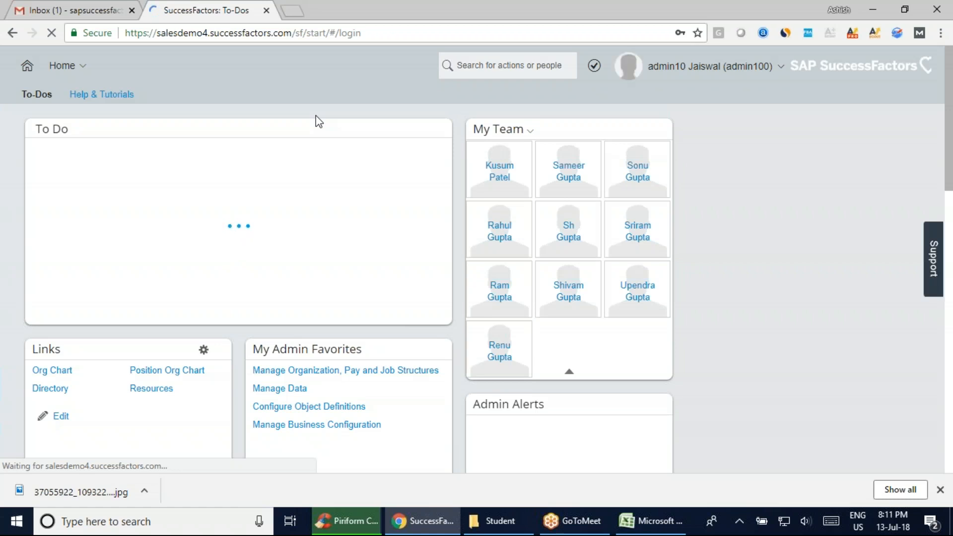
Look through the tiles on the SuccessFactors home page
scroll(663, 330, "down", 5)
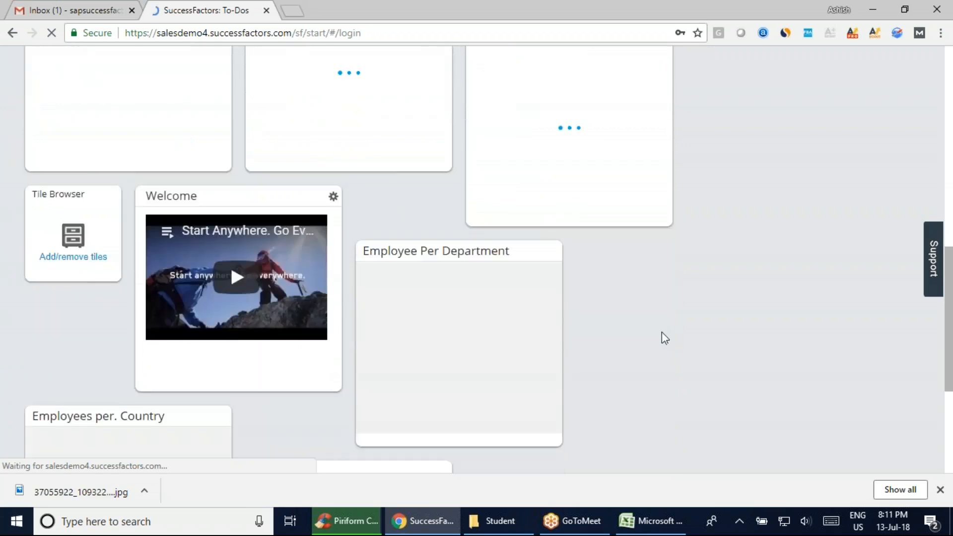
scroll(663, 339, "down", 3)
scroll(654, 353, "up", 10)
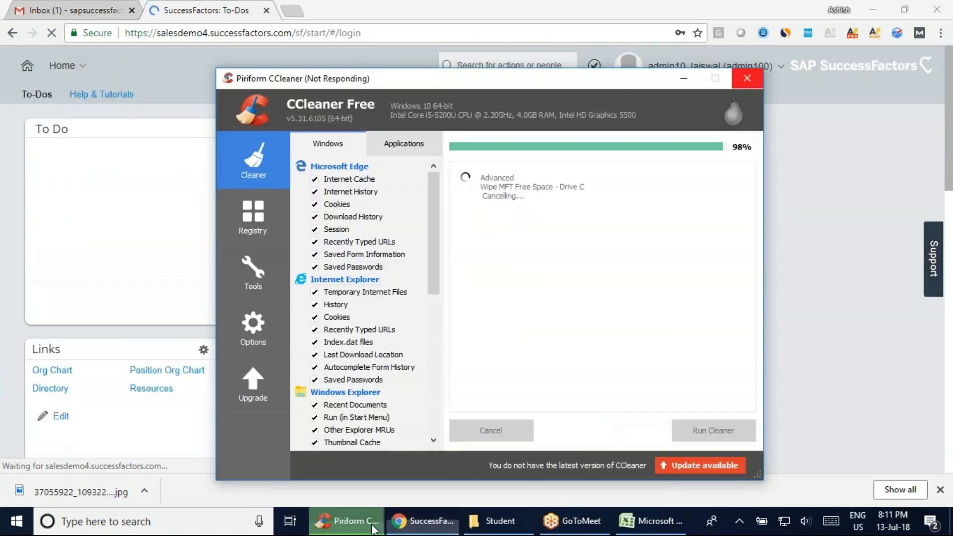
Recheck the cancelled cleanup in CCleaner and view the new note on the Employee Central sheet in Excel
left_click(347, 521)
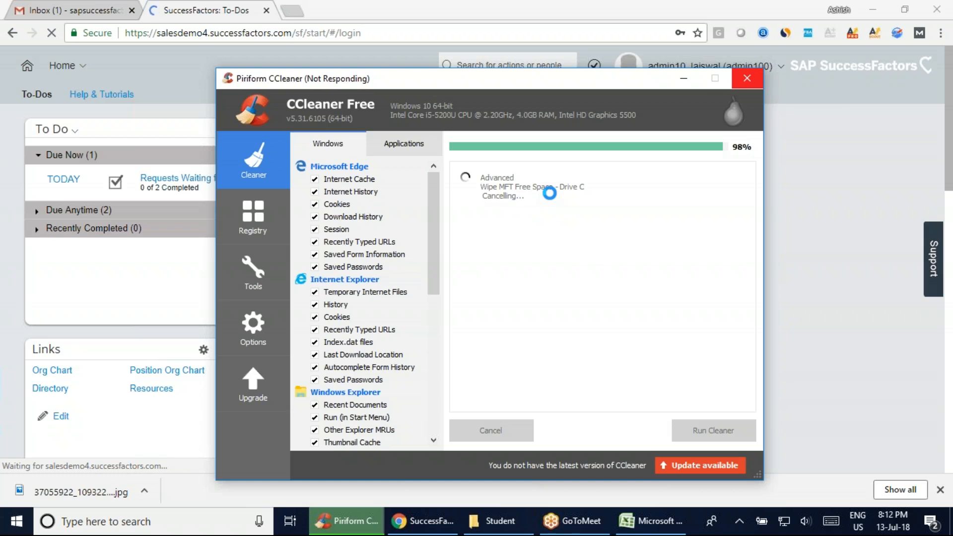
left_click(800, 292)
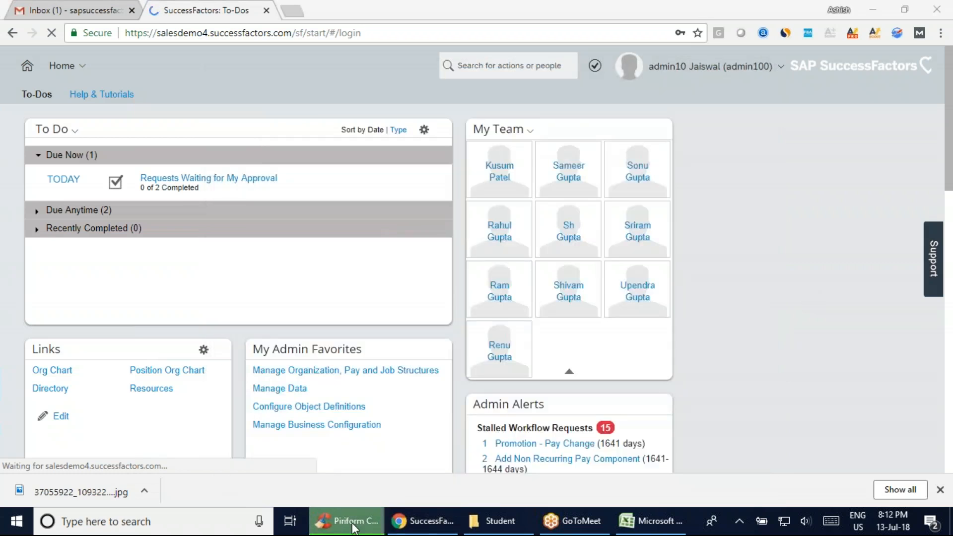
left_click(650, 520)
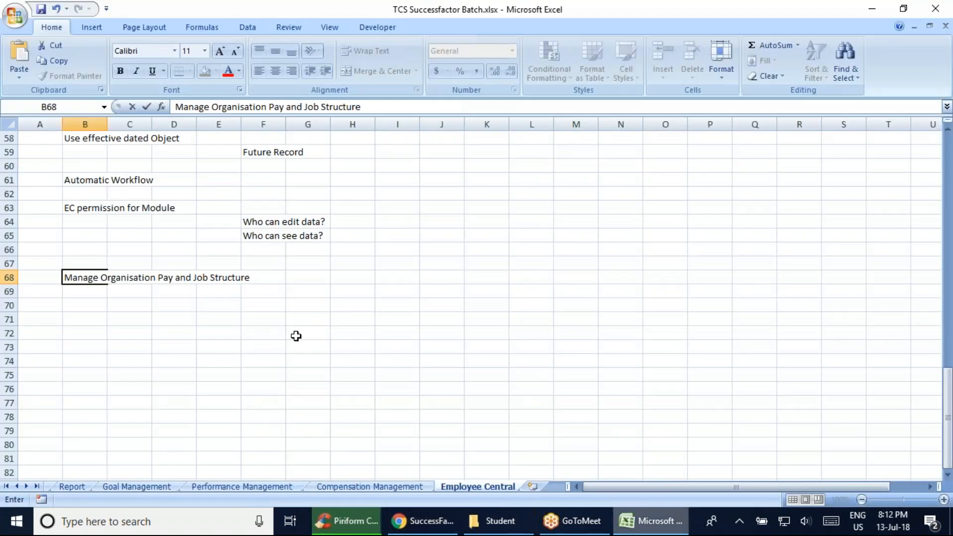
left_click(341, 522)
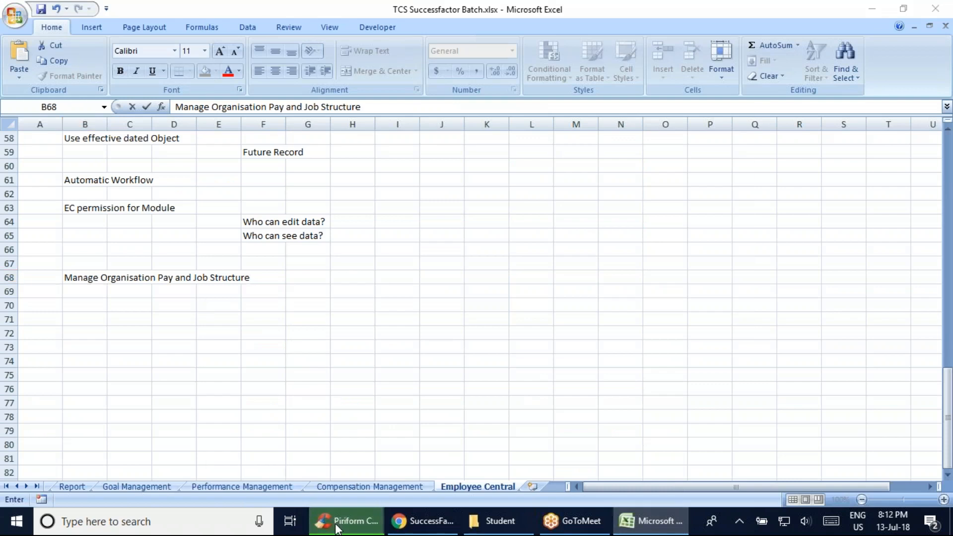
left_click(685, 79)
left_click(352, 521)
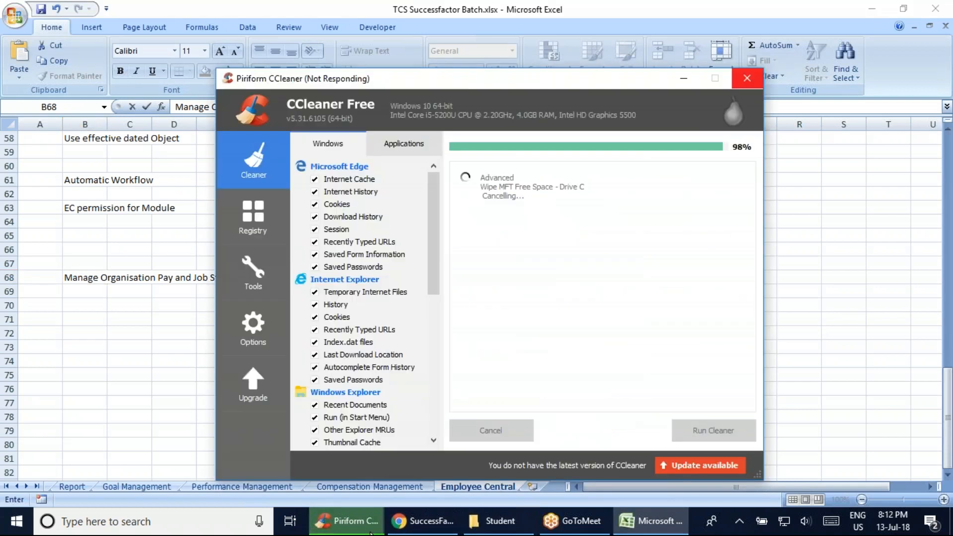
Return to Chrome, look over the SuccessFactors home page and open Employee Files
left_click(421, 519)
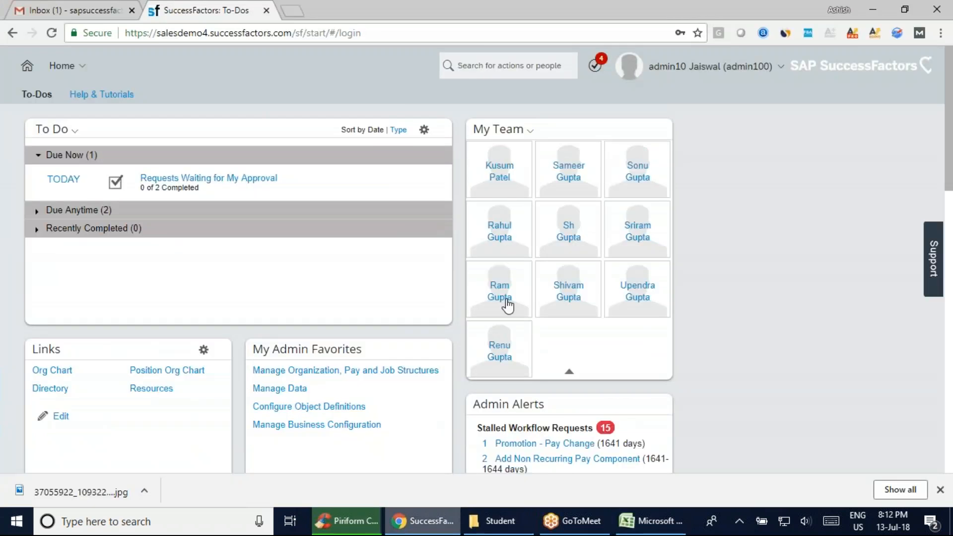
scroll(709, 387, "down", 15)
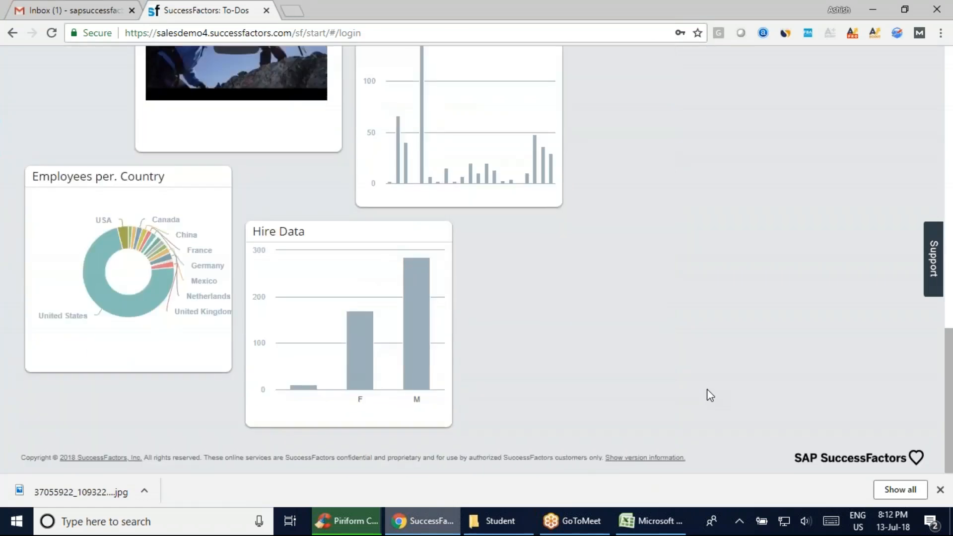
scroll(704, 392, "up", 15)
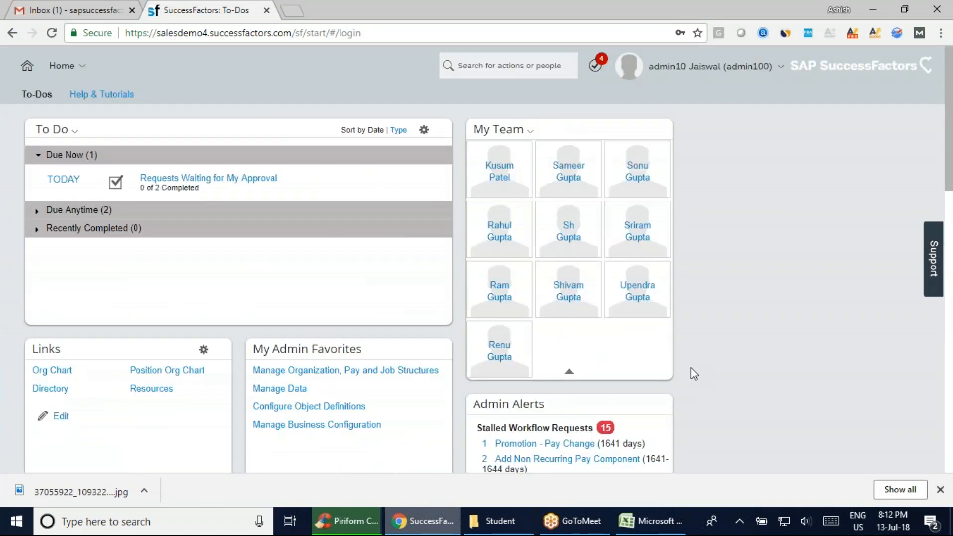
left_click(88, 75)
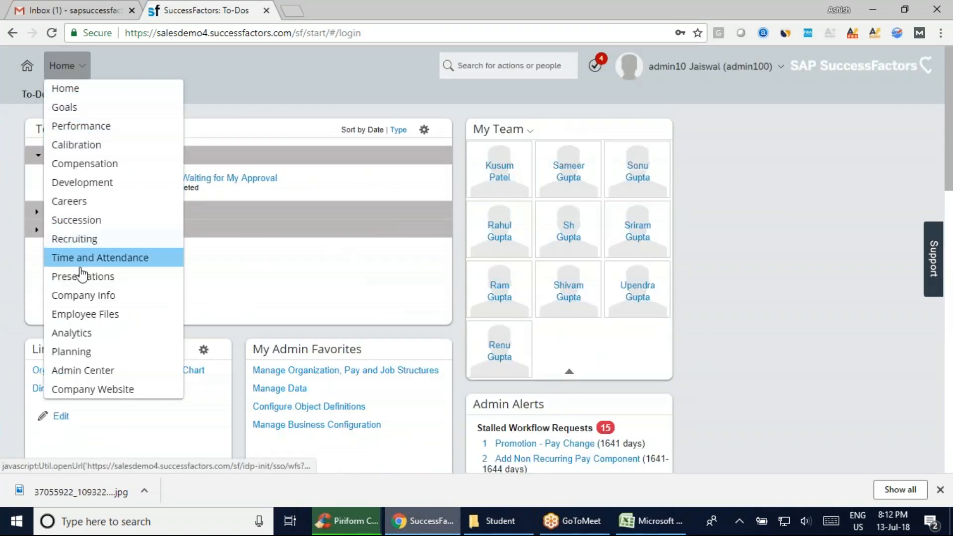
left_click(105, 314)
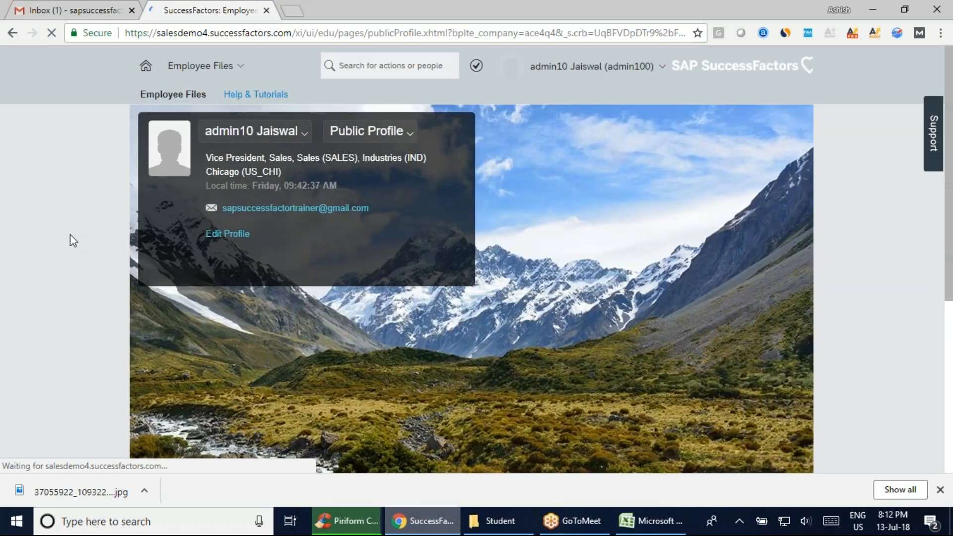
Open the Personal Information view of the admin user's employee file, glancing at CCleaner while the view list loads
left_click(402, 137)
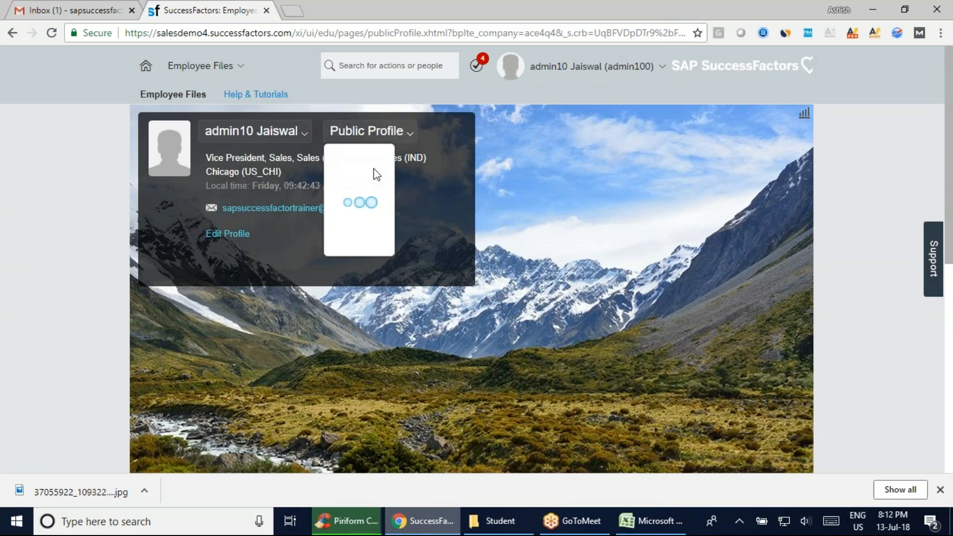
left_click(329, 528)
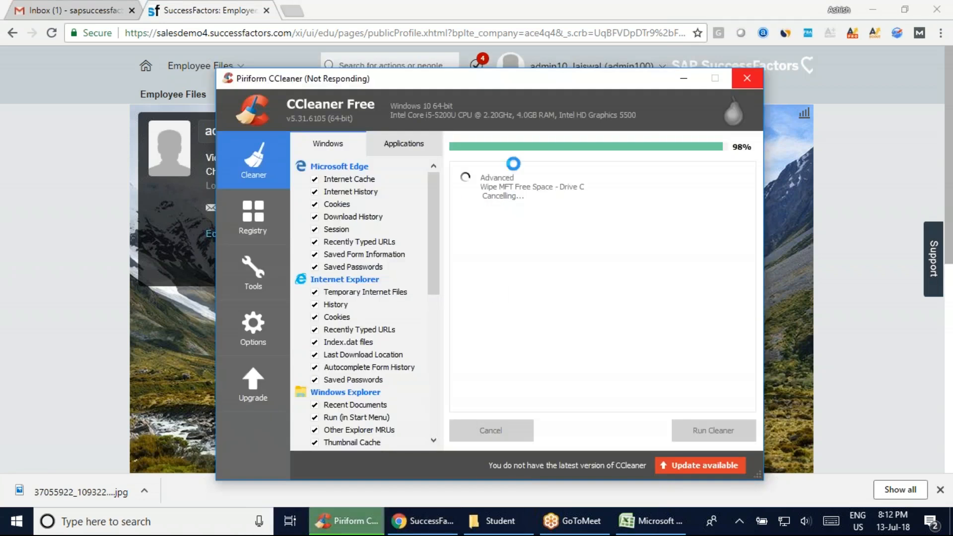
left_click(836, 270)
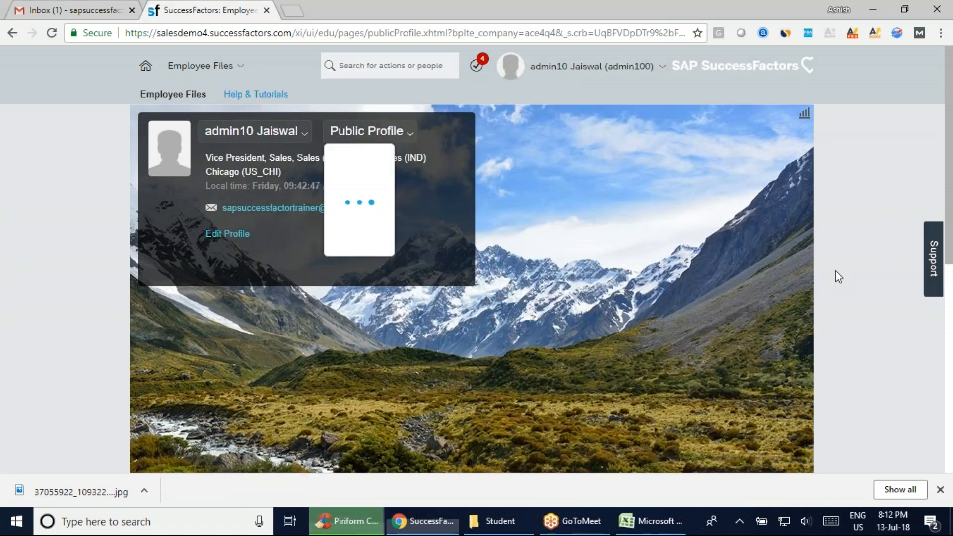
left_click(412, 138)
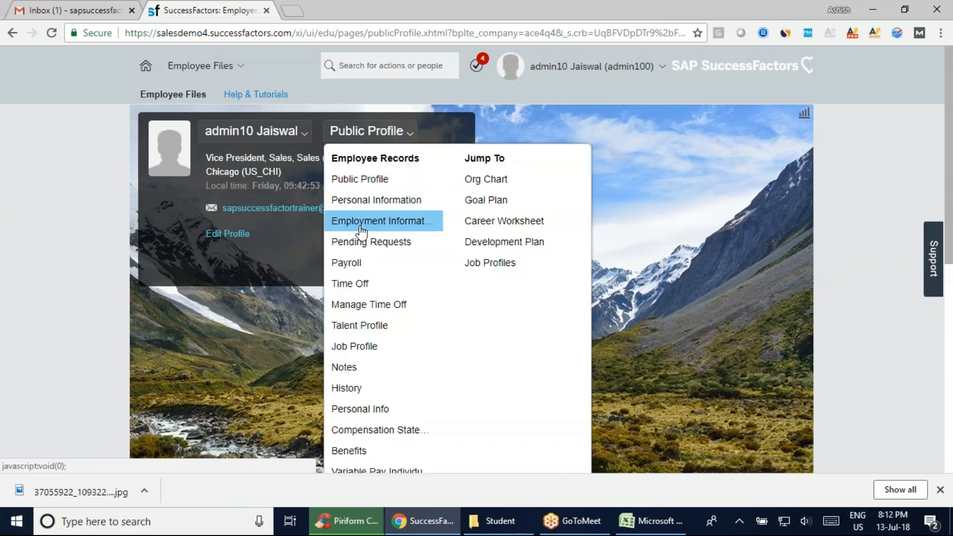
left_click(372, 200)
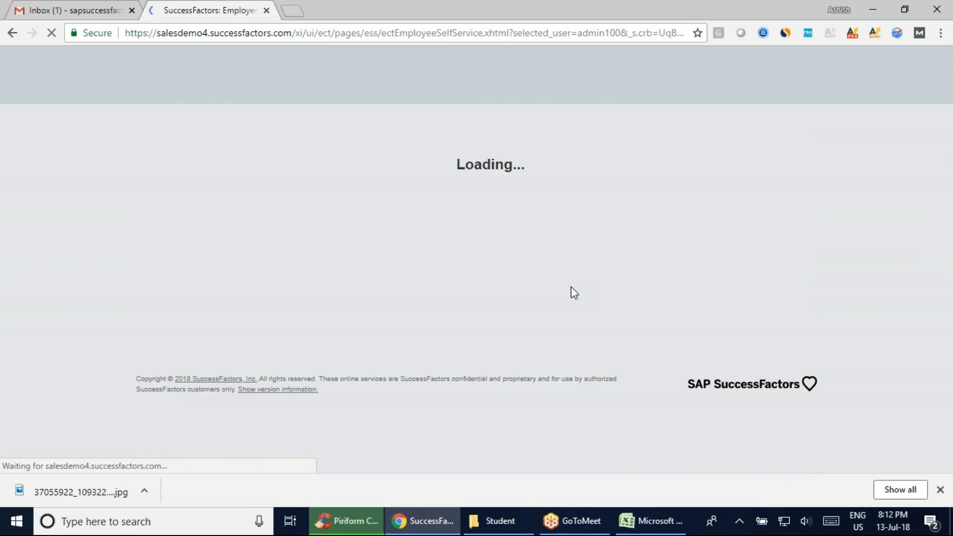
Check the cancelled cleanup in CCleaner while the Personal Information page loads in Chrome
left_click(357, 523)
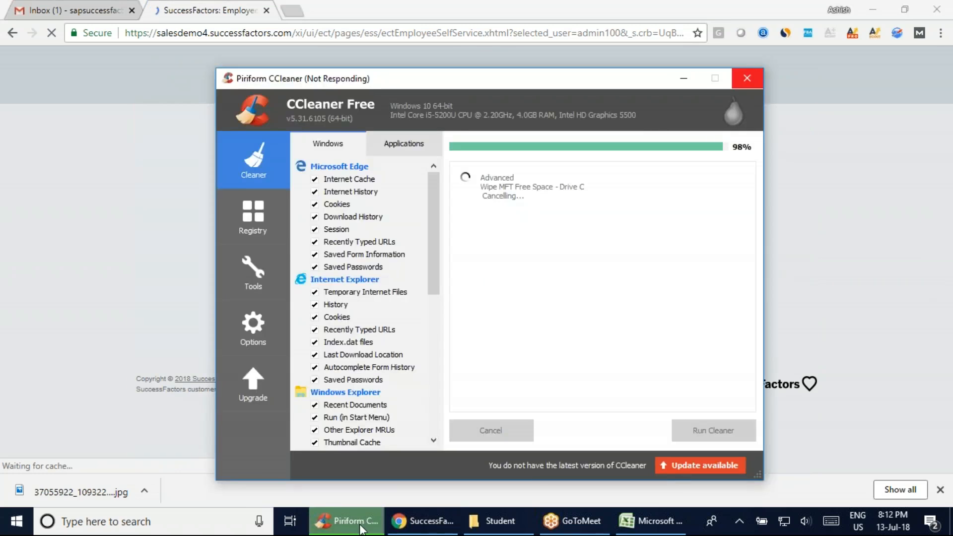
left_click(794, 219)
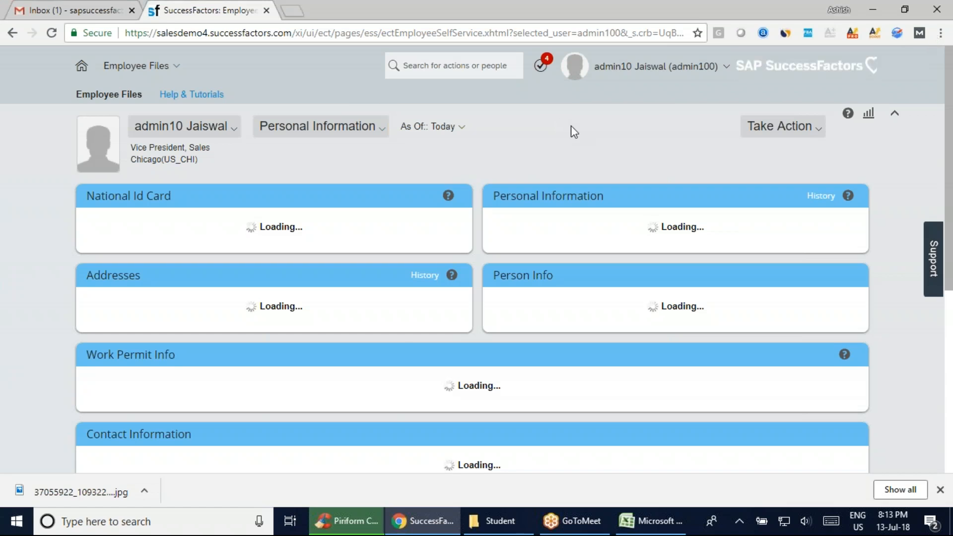
left_click(337, 532)
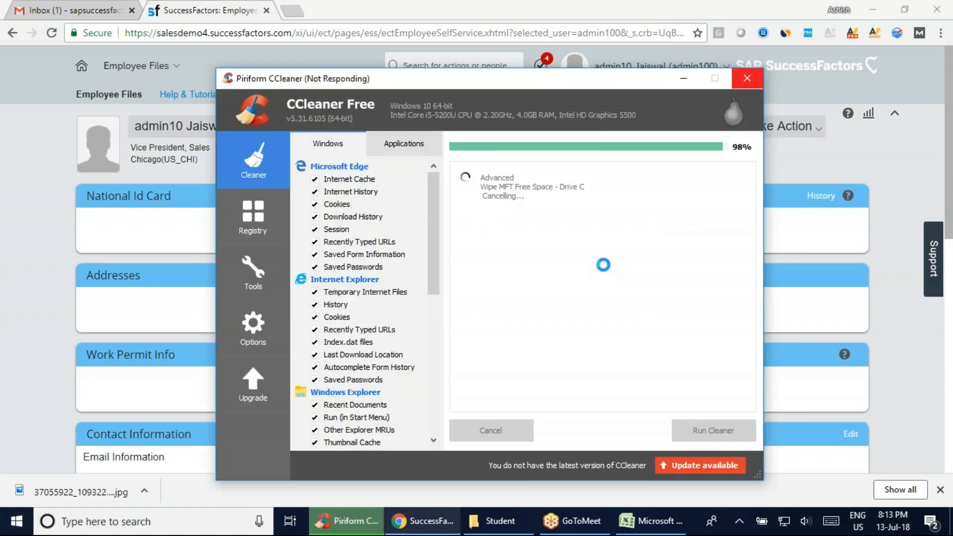
left_click(885, 169)
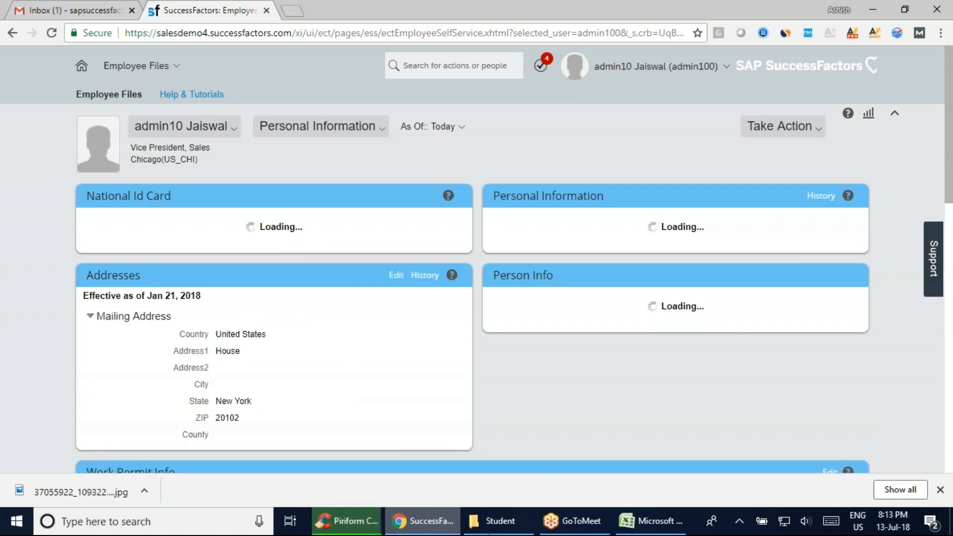
Close the Student folder window
left_click(477, 521)
right_click(478, 522)
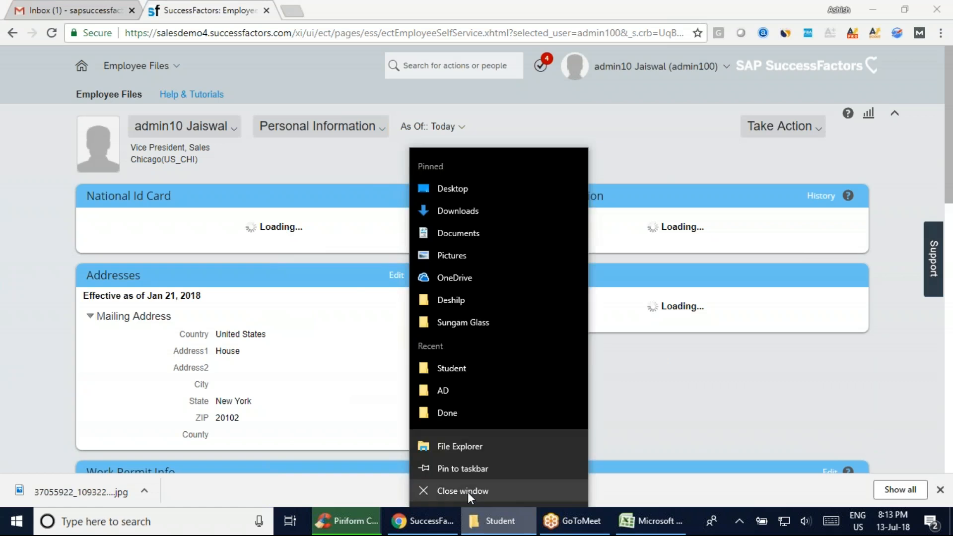
left_click(468, 493)
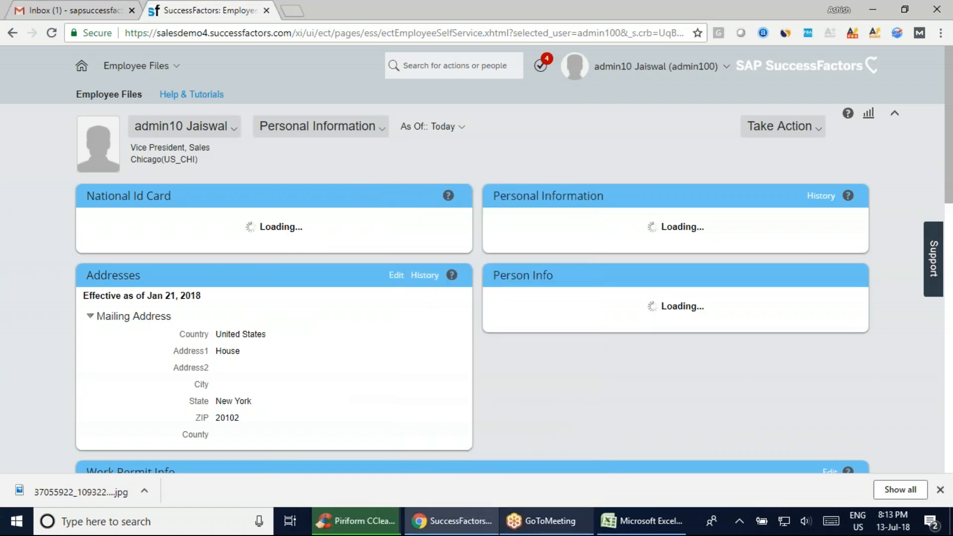
Recheck the cleanup in CCleaner and look through the sections of the Personal Information page in Chrome
left_click(375, 531)
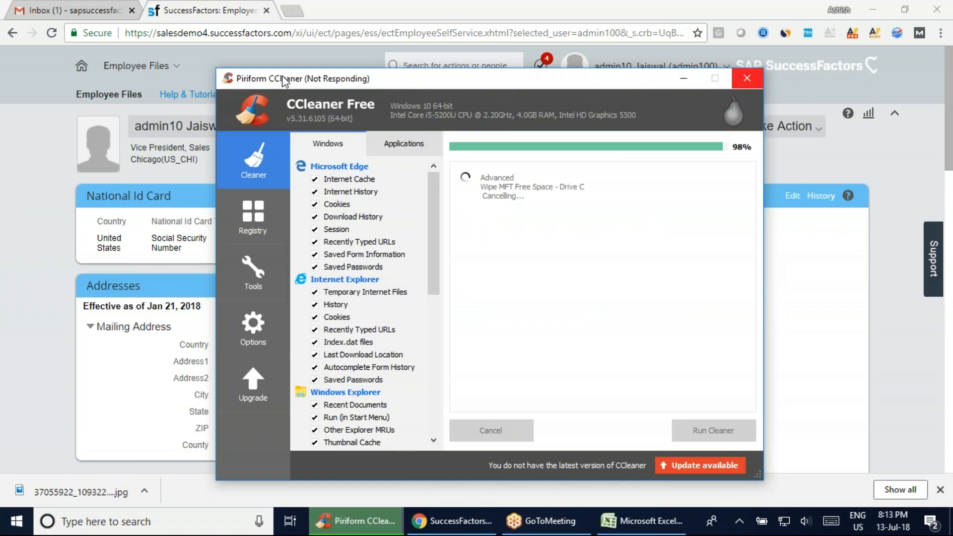
left_click(880, 300)
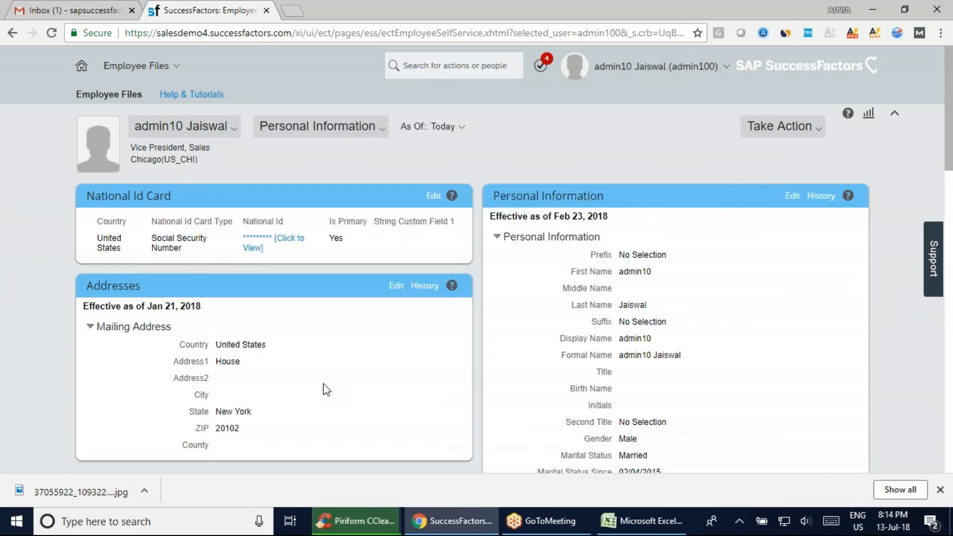
scroll(326, 388, "down", 20)
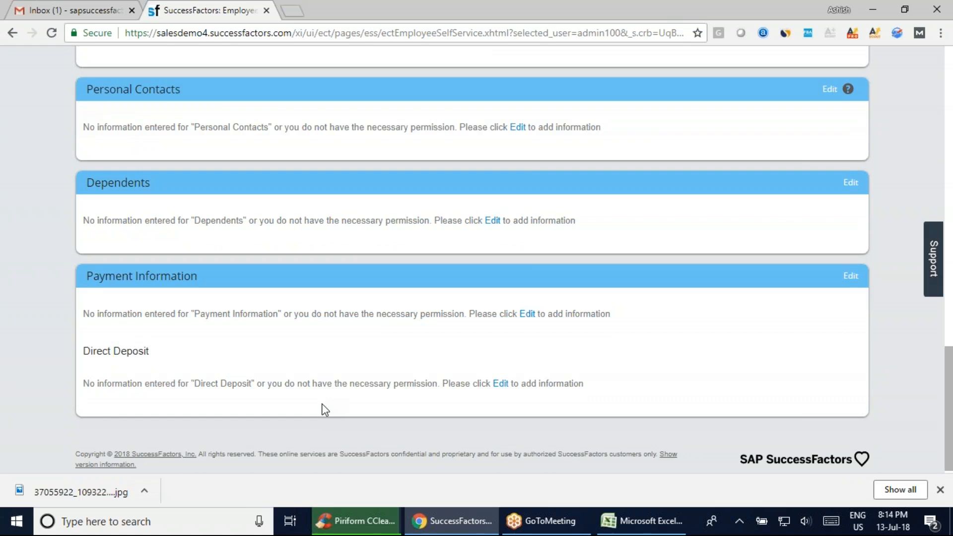
scroll(324, 408, "up", 20)
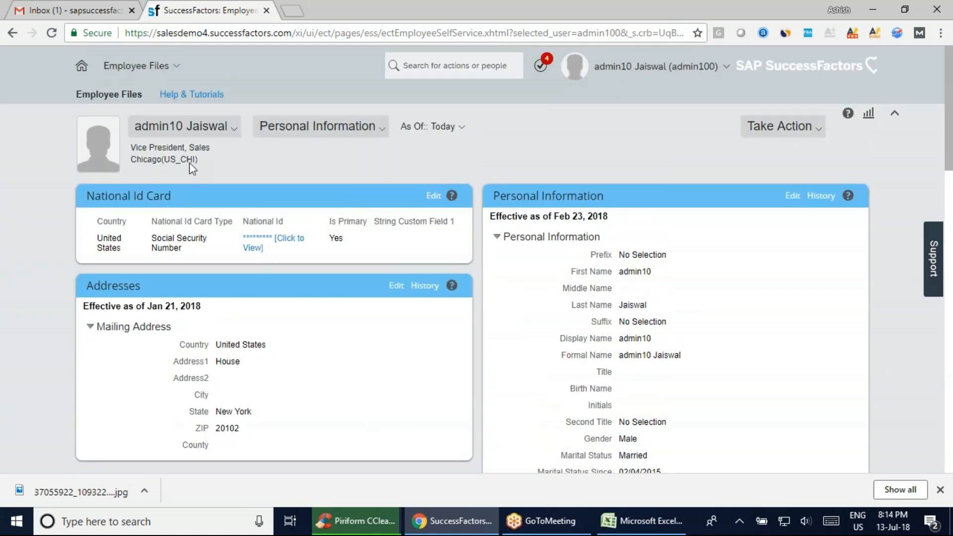
Go to the Admin Center and open Manage Organization, Pay and Job Structures
left_click(137, 66)
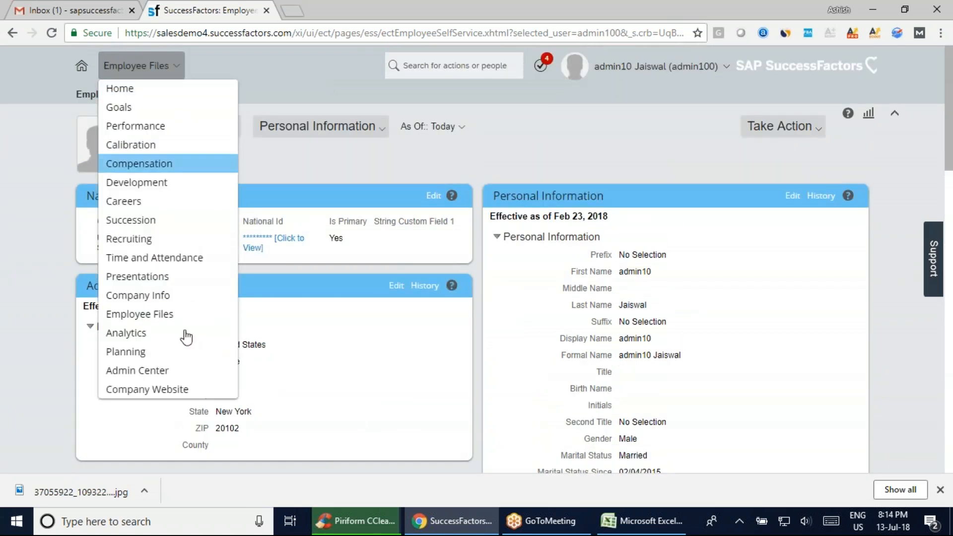
left_click(144, 370)
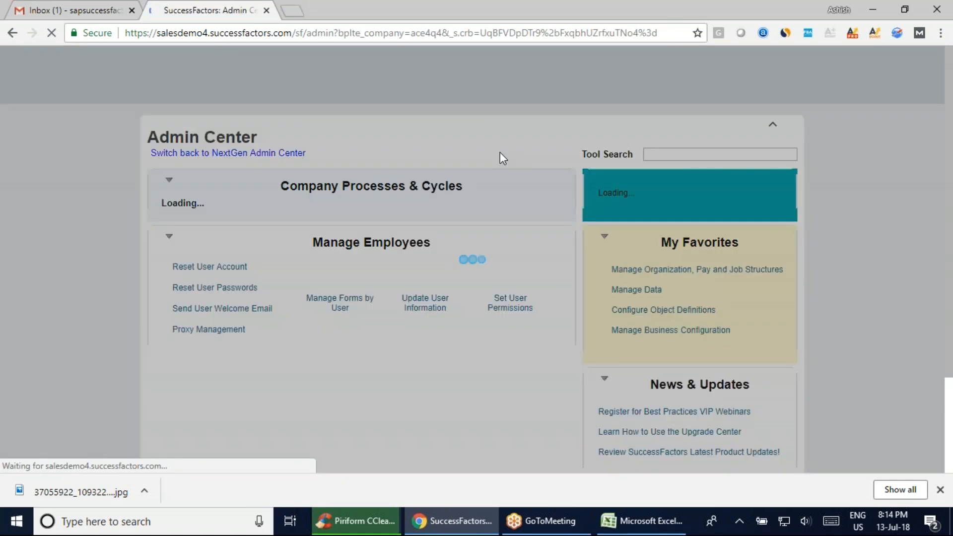
scroll(62, 267, "down", 1)
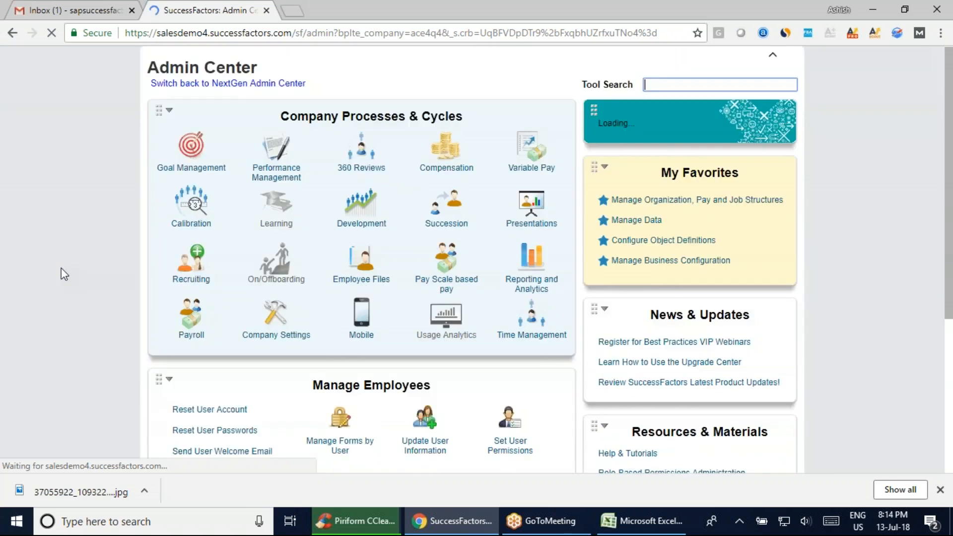
left_click(690, 201)
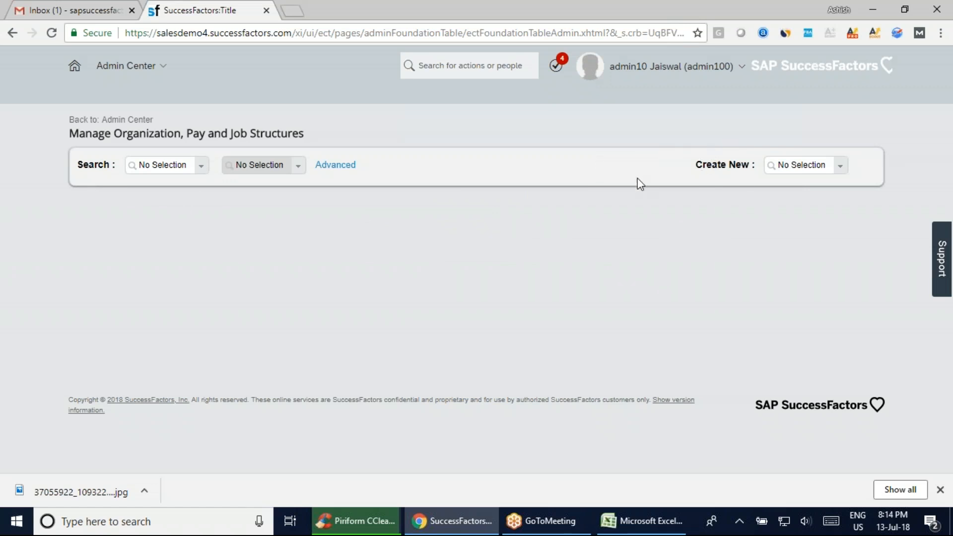
Review the corporate data notes on the Employee Central sheet in Excel and set the SuccessFactors search type to Location Group
left_click(201, 167)
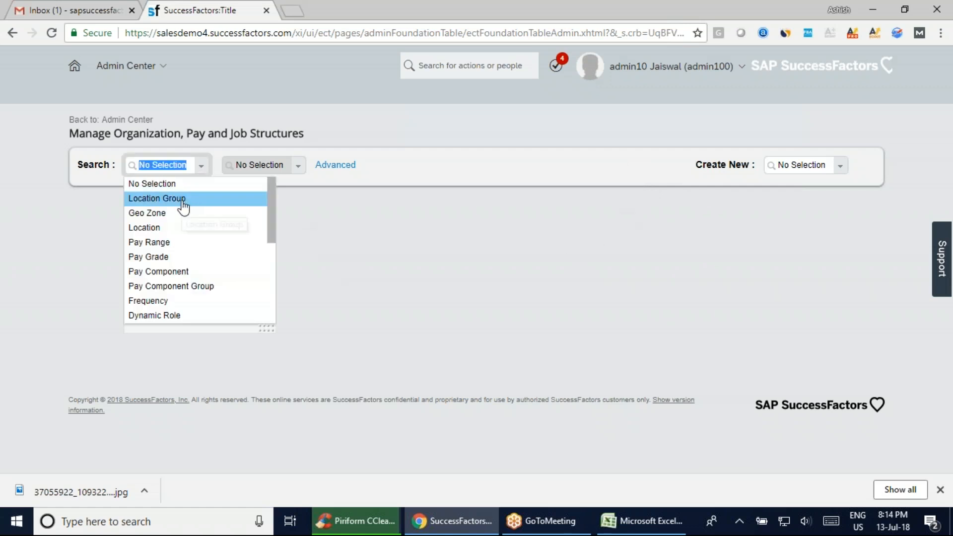
left_click(641, 520)
scroll(353, 352, "up", 19)
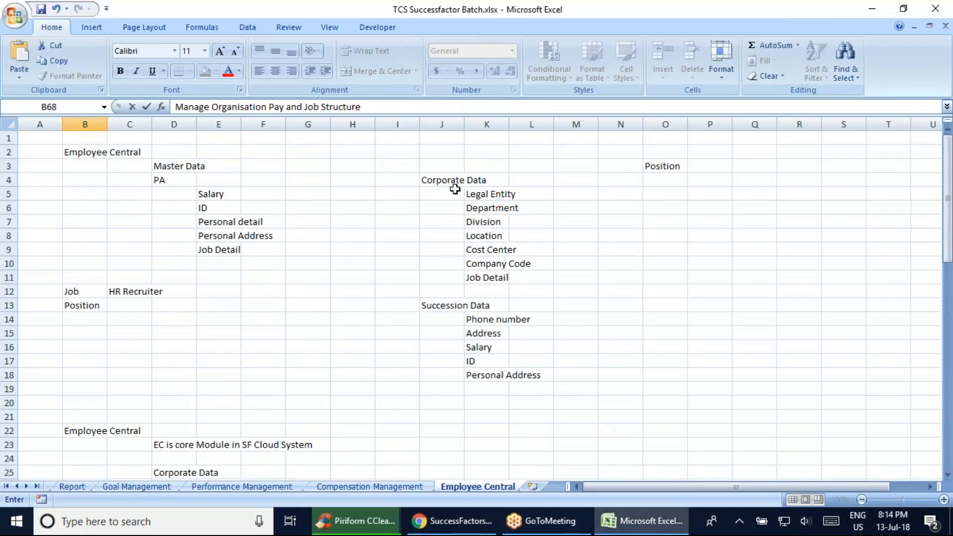
left_click(472, 527)
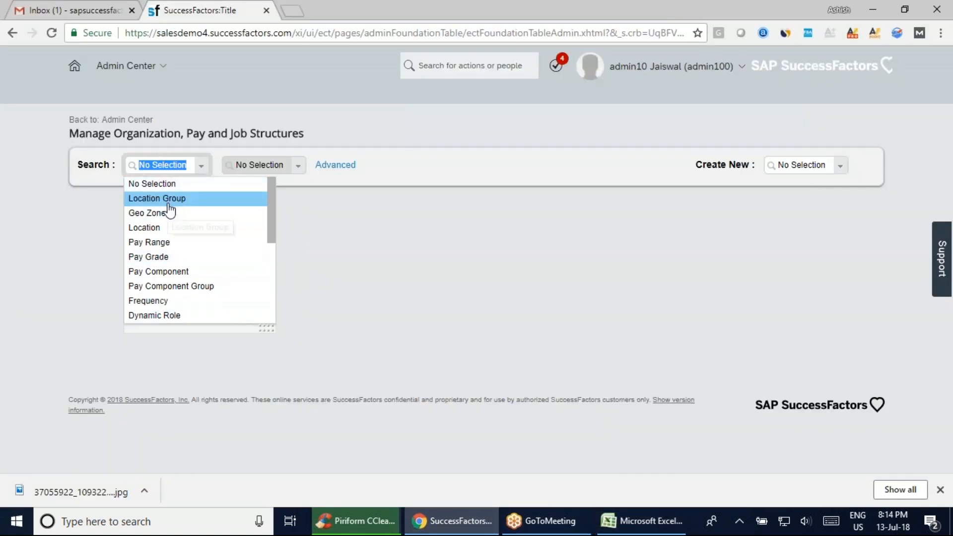
left_click(168, 204)
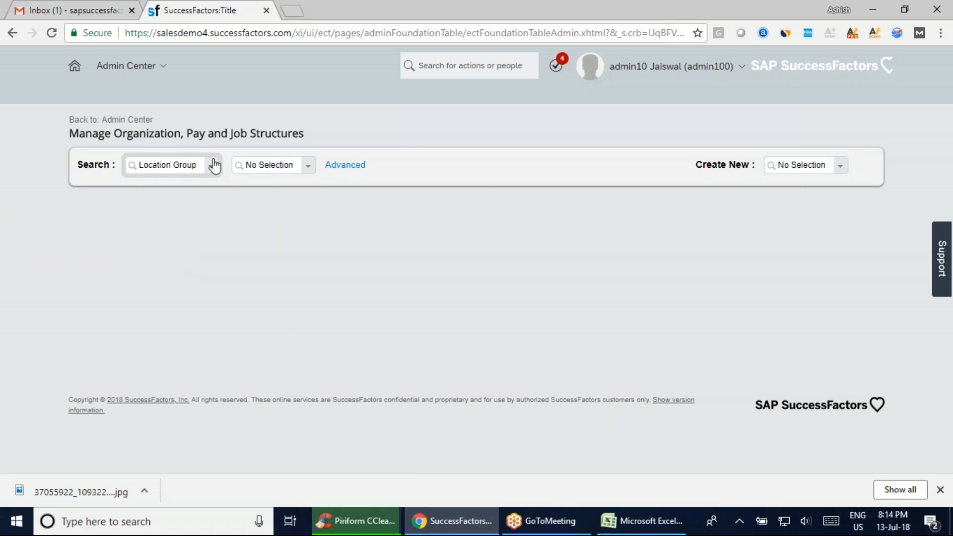
View the APAC and EMEA location group records, checking CCleaner while the APAC record loads
left_click(309, 167)
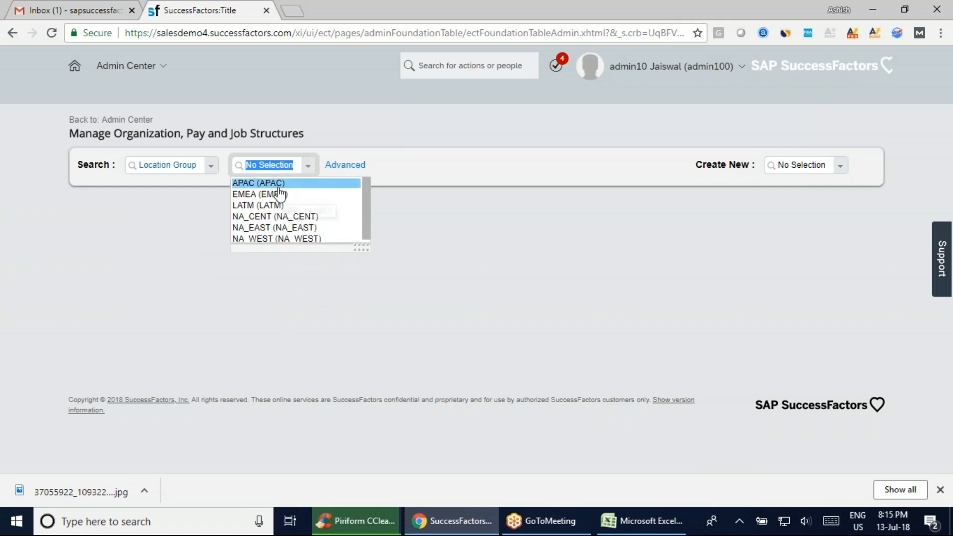
left_click(277, 185)
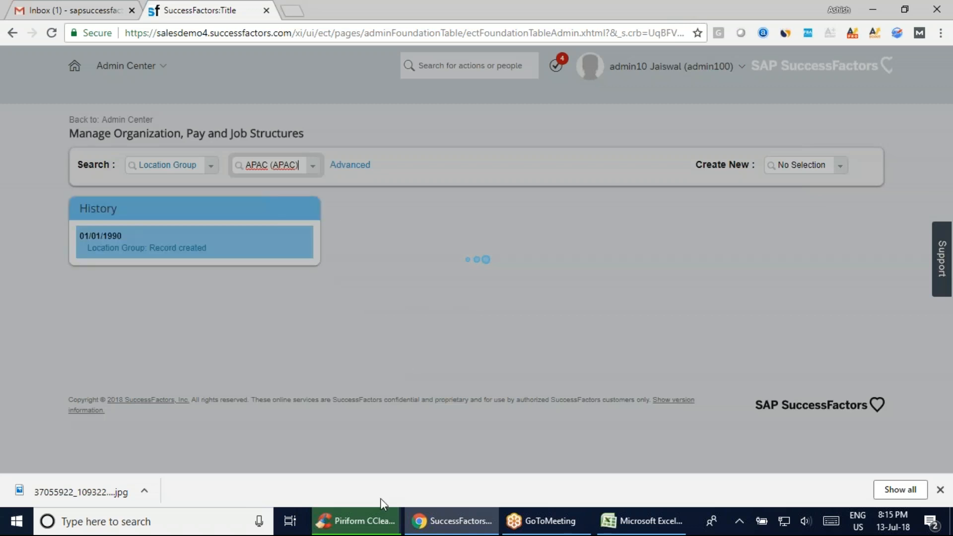
left_click(370, 532)
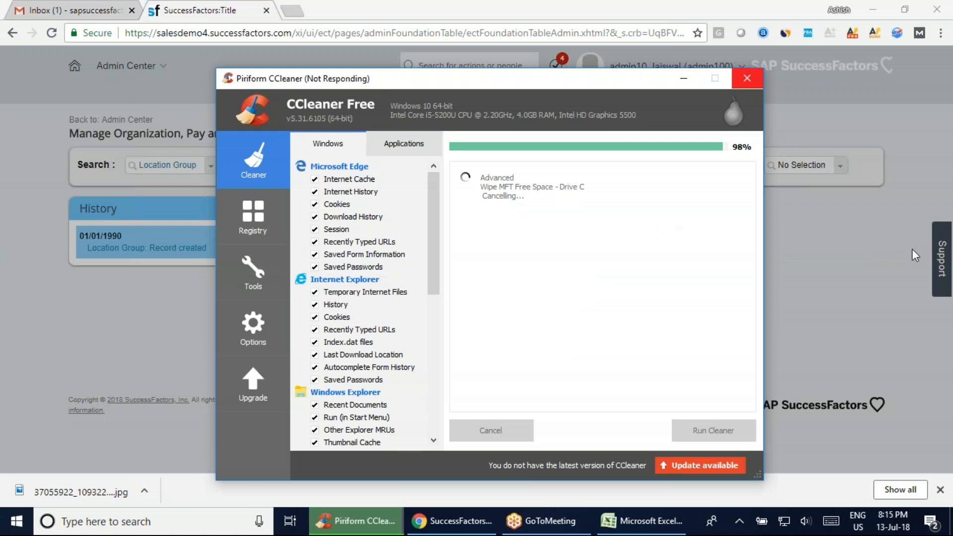
left_click(895, 257)
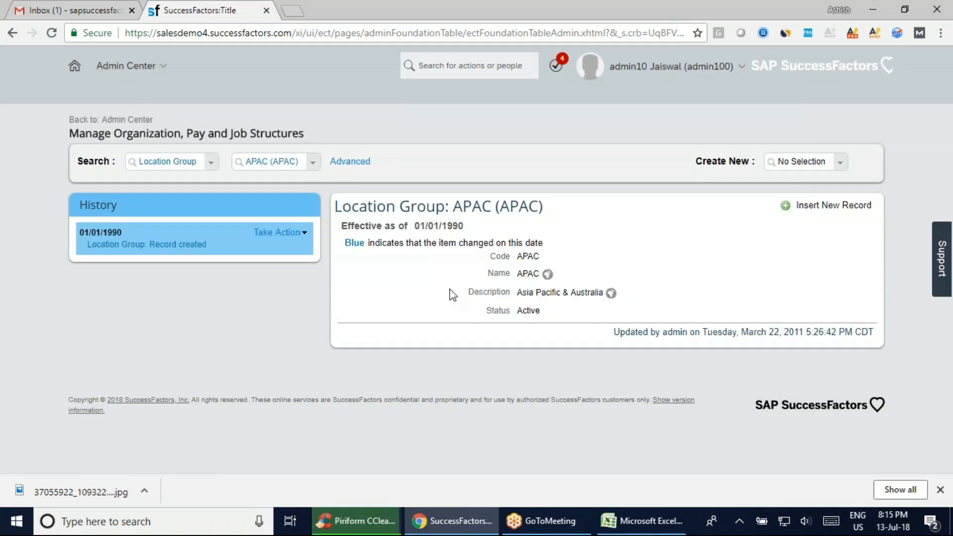
left_click(311, 169)
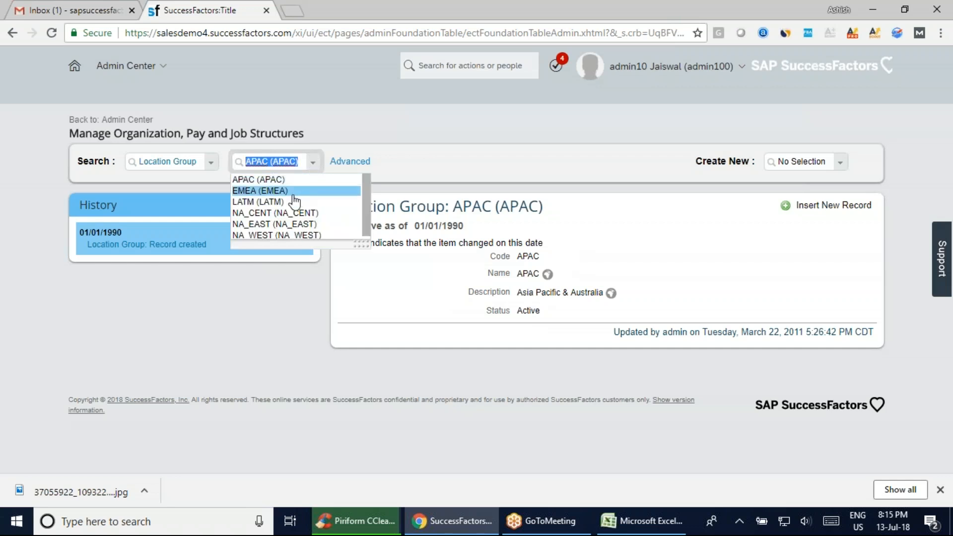
left_click(268, 195)
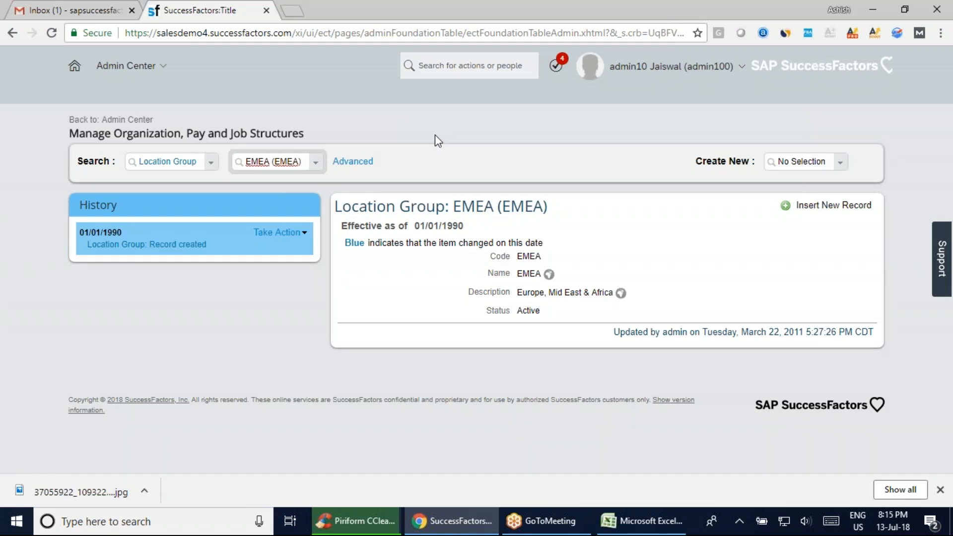
View the blank creation form for a Location Group and switch the search type to Geo Zone
left_click(841, 163)
left_click(819, 196)
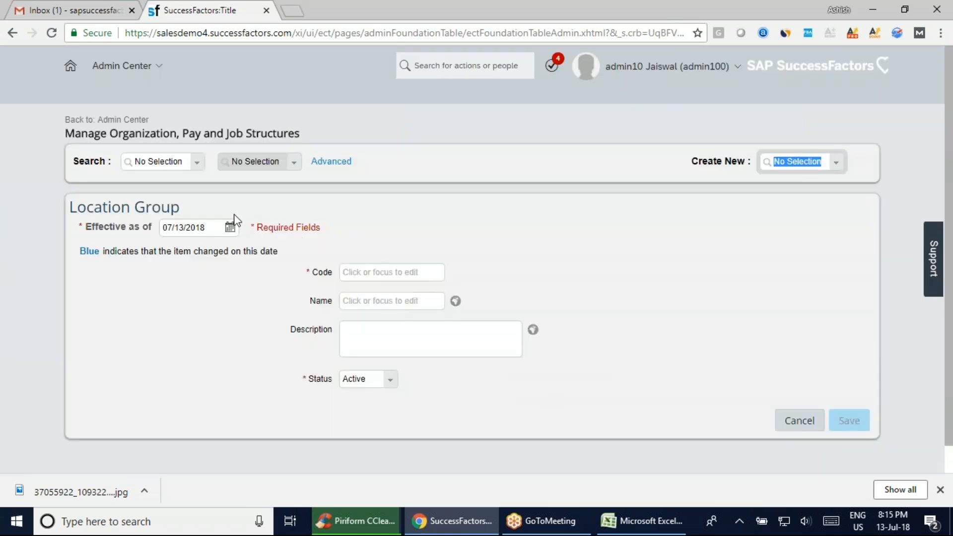
left_click(202, 169)
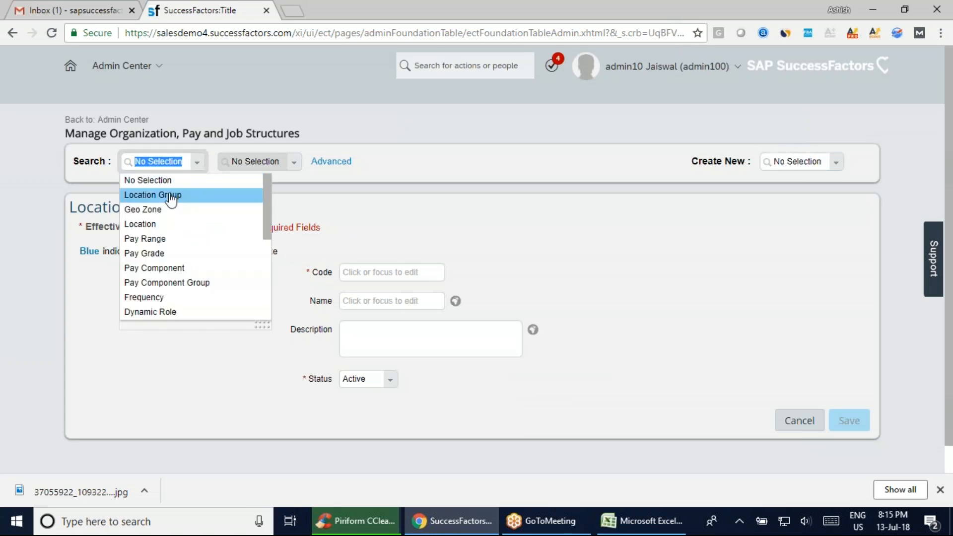
left_click(166, 209)
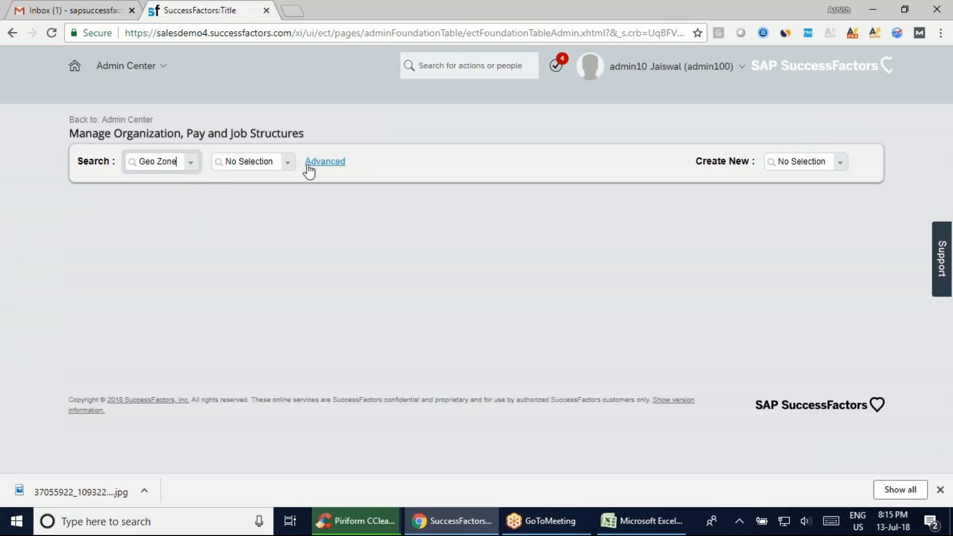
Change the search type to Cost Center
left_click(193, 166)
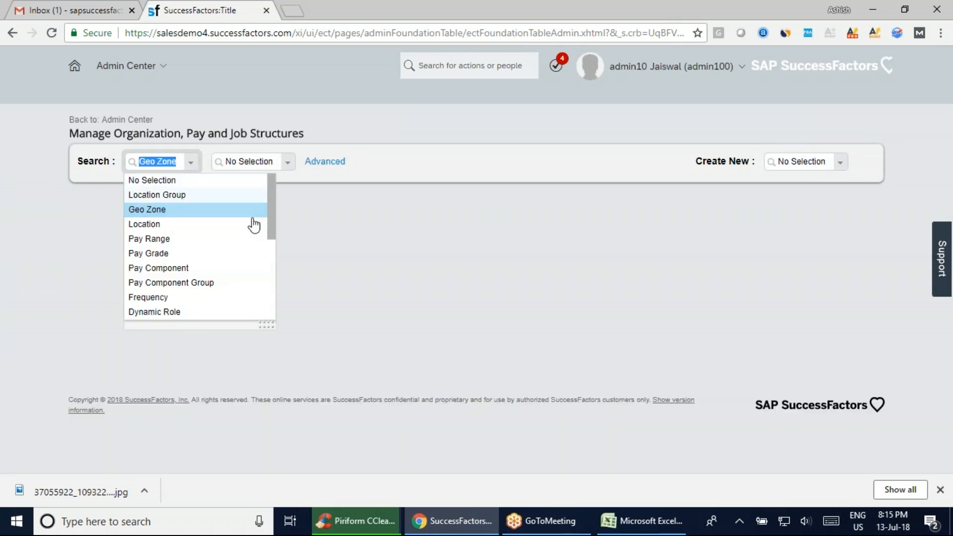
scroll(268, 197, "down", 5)
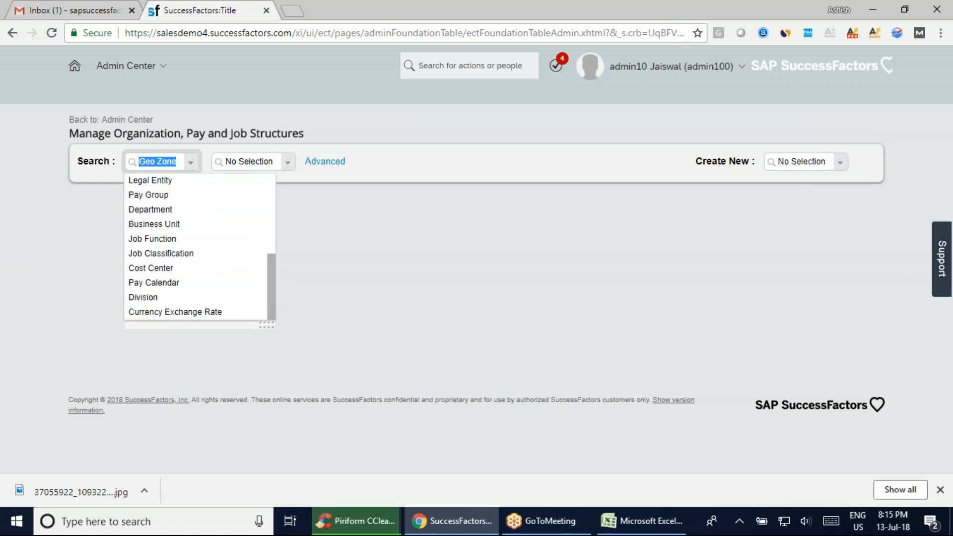
left_click(137, 271)
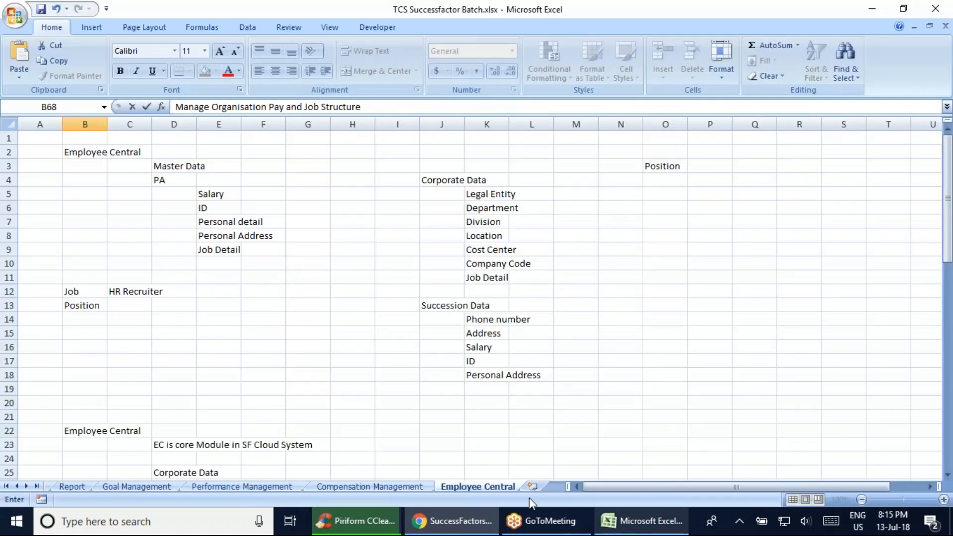
Switch to Excel and enter MDF in cell B74 of the Employee Central sheet
left_click(641, 520)
scroll(374, 411, "down", 6)
scroll(374, 411, "down", 20)
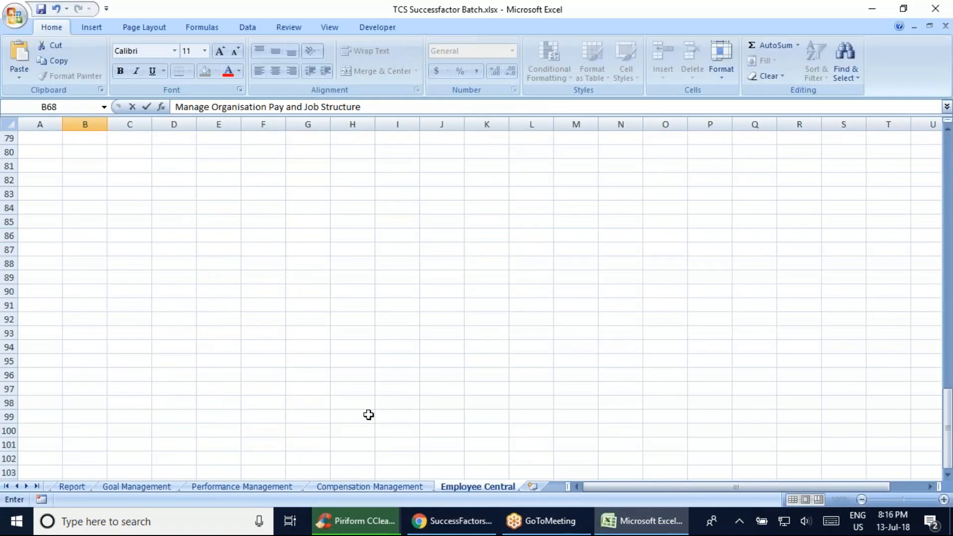
scroll(371, 412, "up", 6)
left_click(95, 325)
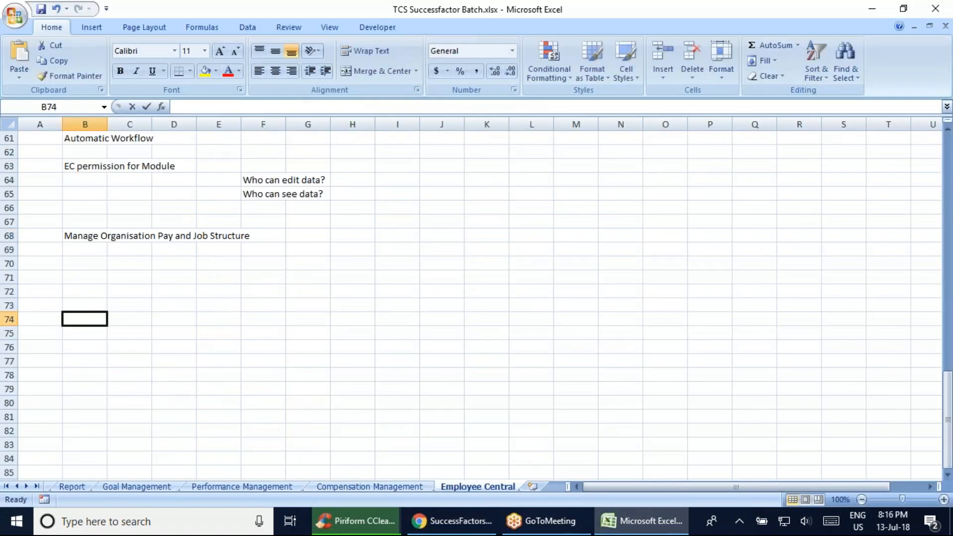
type("MDF")
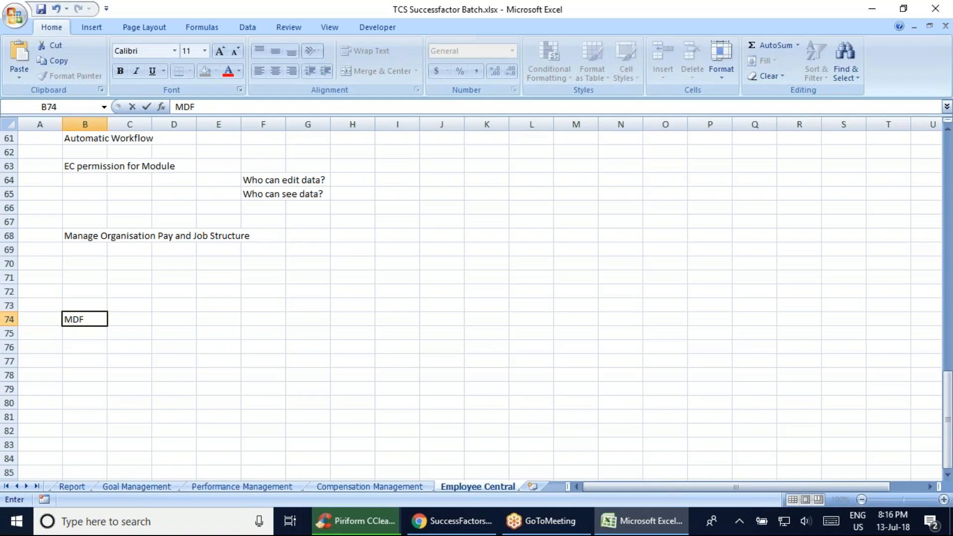
Enter Manage Data in cell B75 and save the workbook
left_click(91, 332)
type("M")
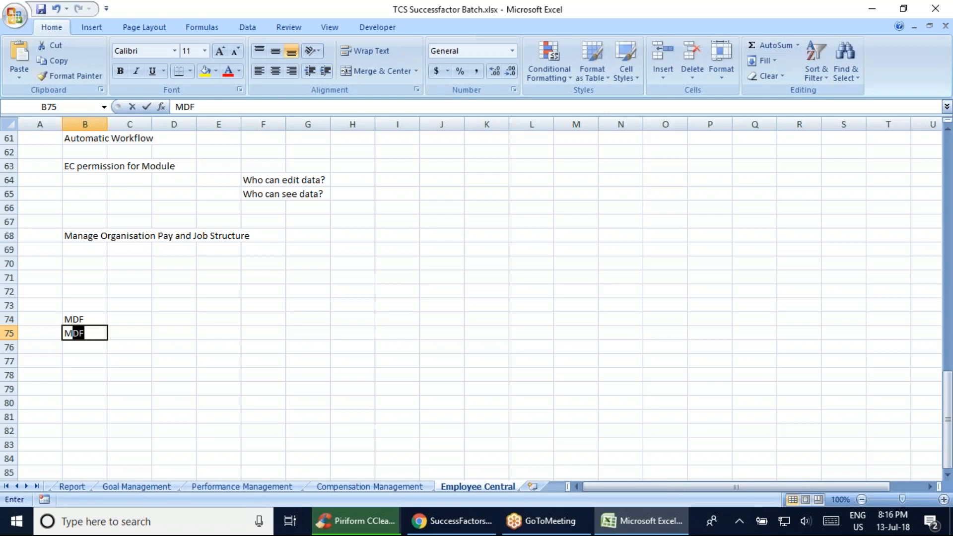
type("anag")
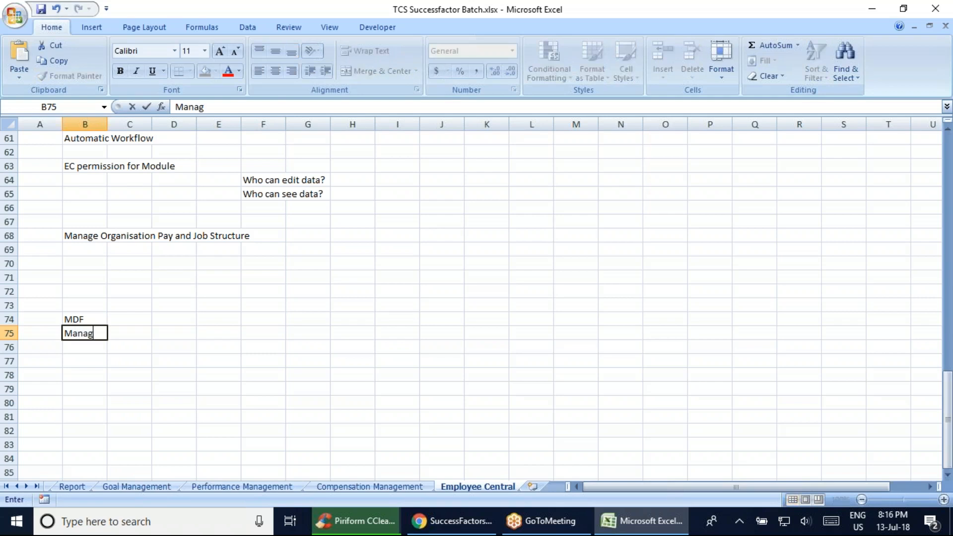
type("e Data")
key("ctrl+s")
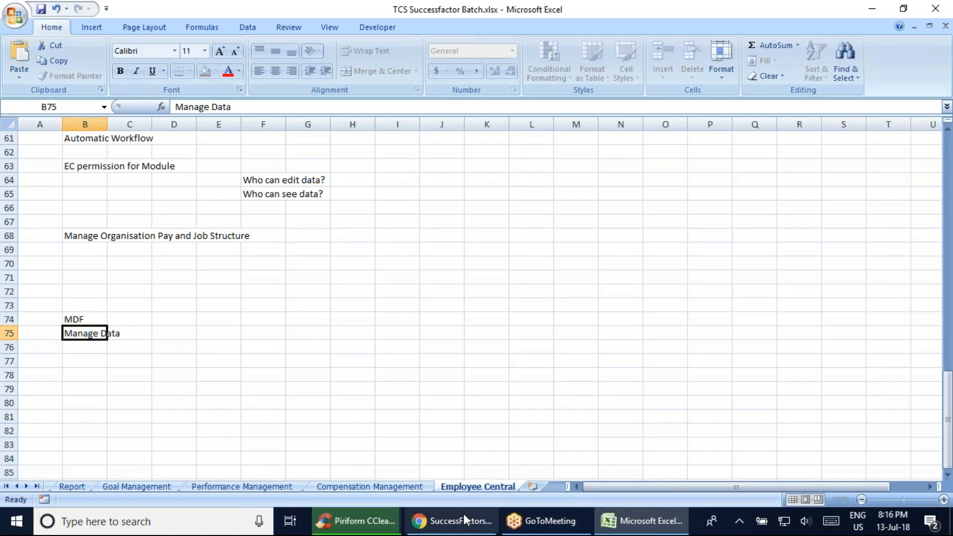
Return to SuccessFactors in Chrome, follow the MDF Foundation Objects link for Cost Center, and highlight the Manage Data heading
left_click(452, 521)
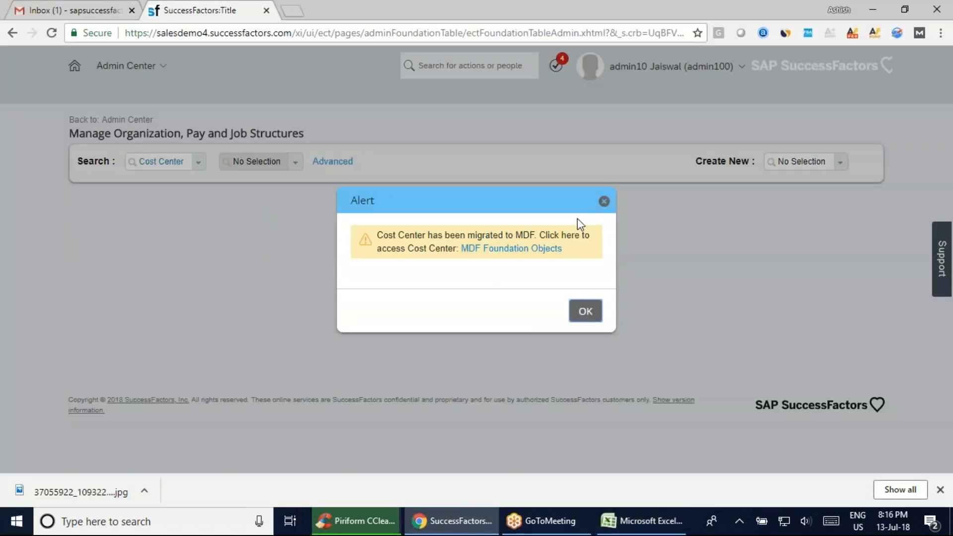
left_click(512, 253)
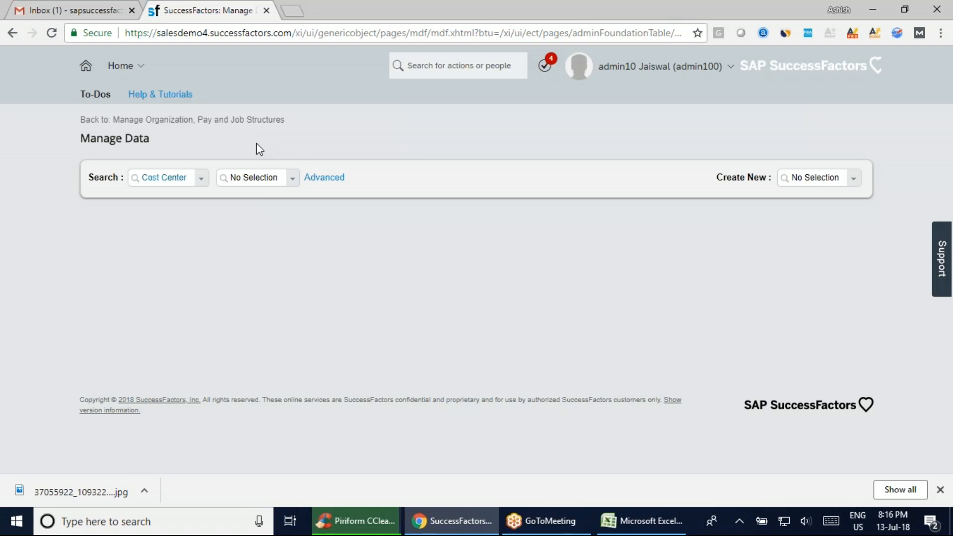
left_click_drag(91, 140, 151, 140)
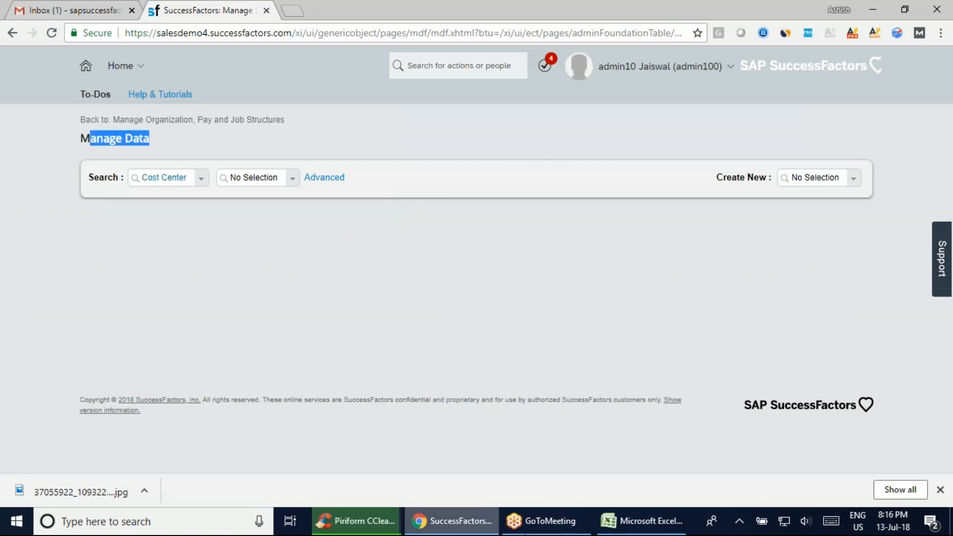
Review the MDF and Manage Organisation notes in Excel and enter XML in cell E69
left_click(642, 521)
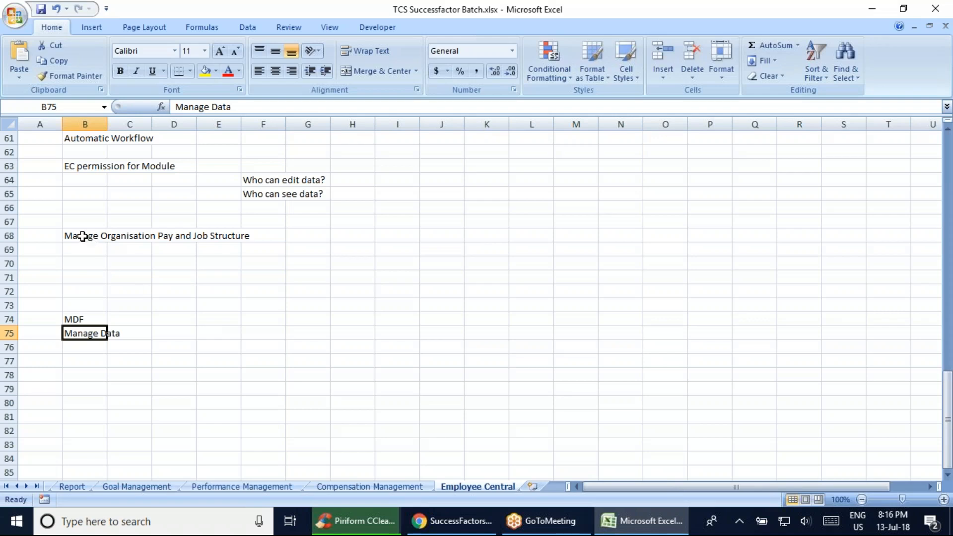
left_click(79, 326)
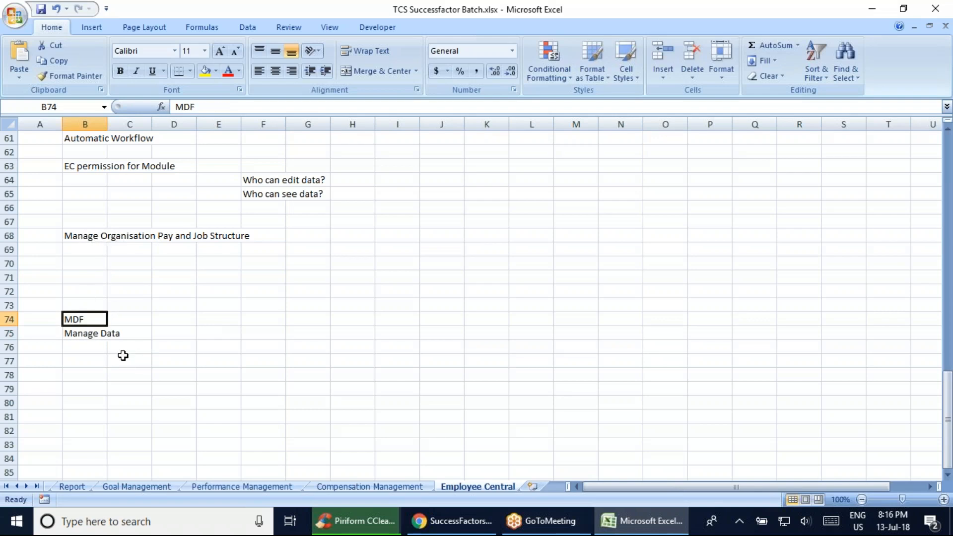
left_click(84, 333)
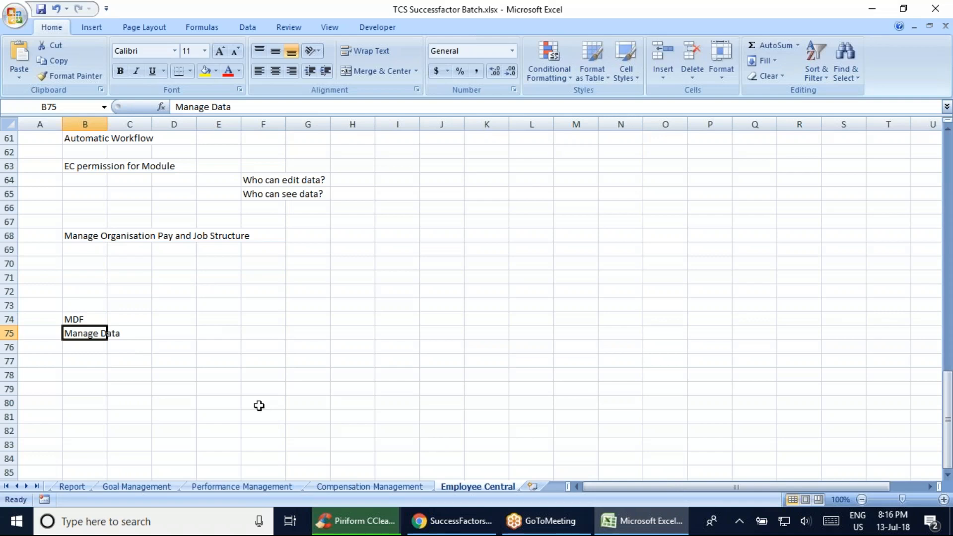
left_click(99, 239)
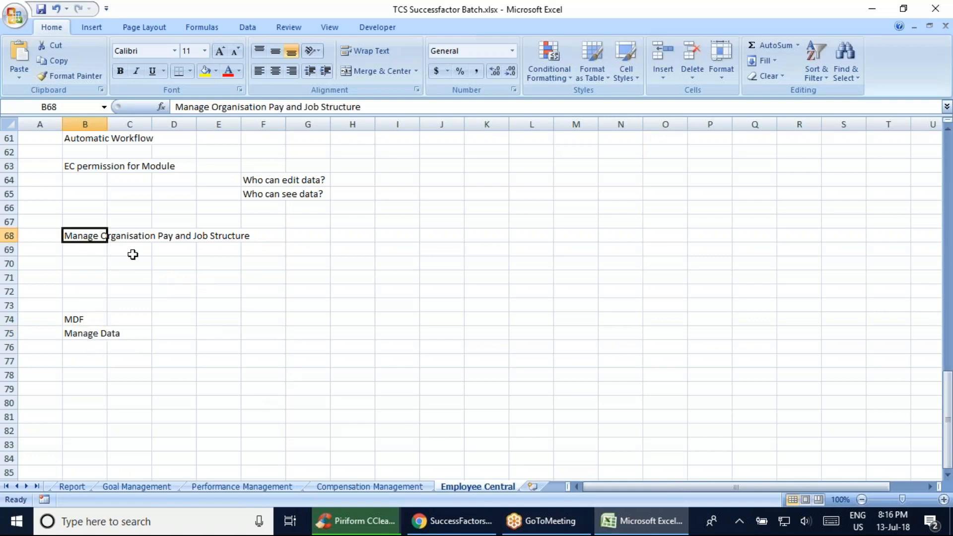
left_click(79, 342)
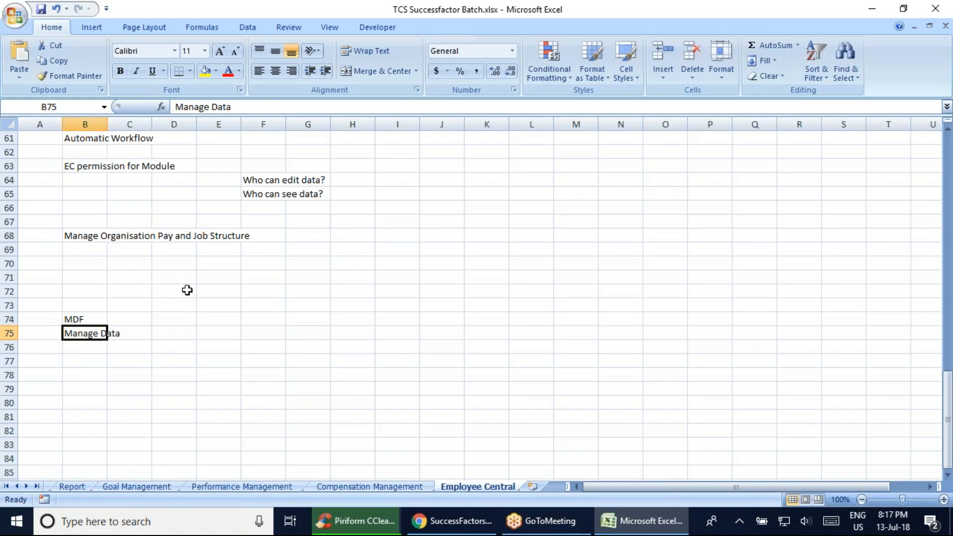
left_click(122, 346)
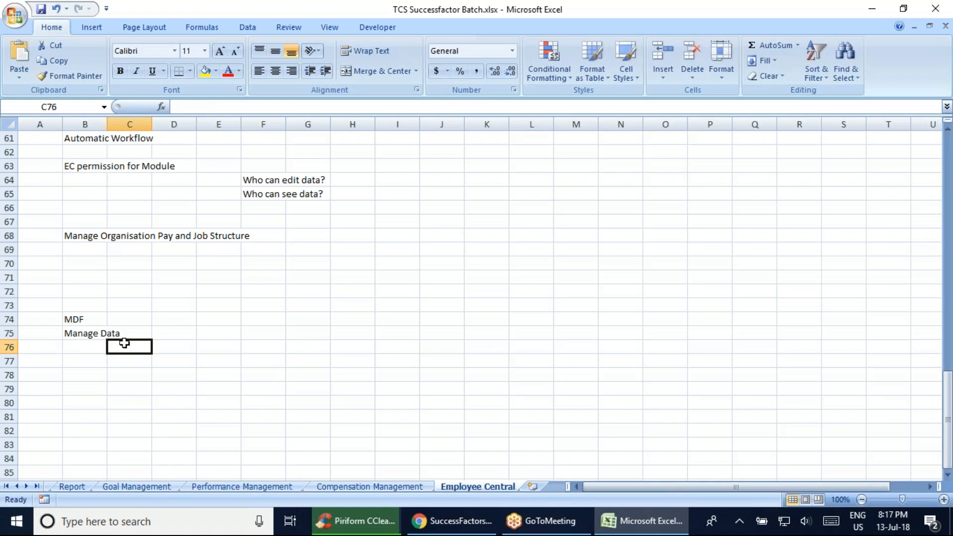
left_click(223, 250)
type("XML")
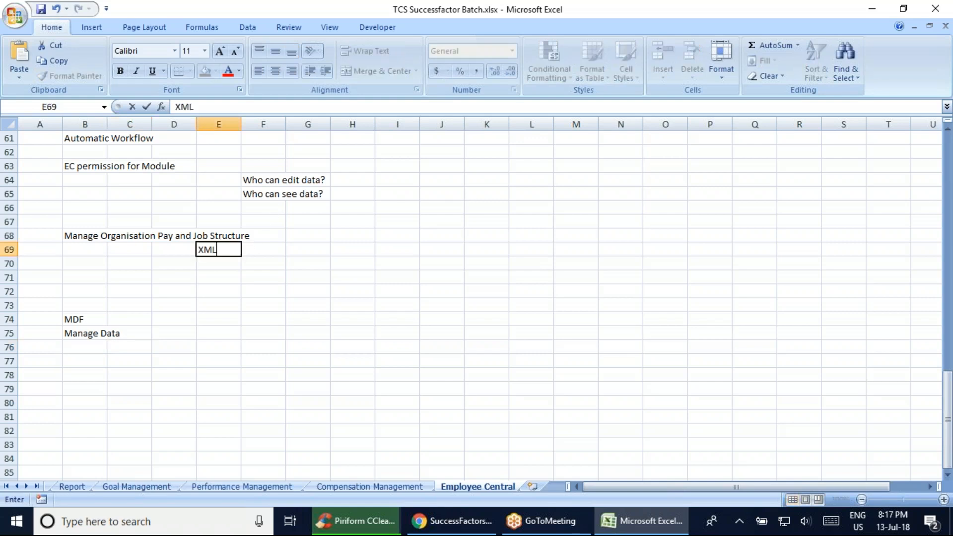
key("ctrl+Return")
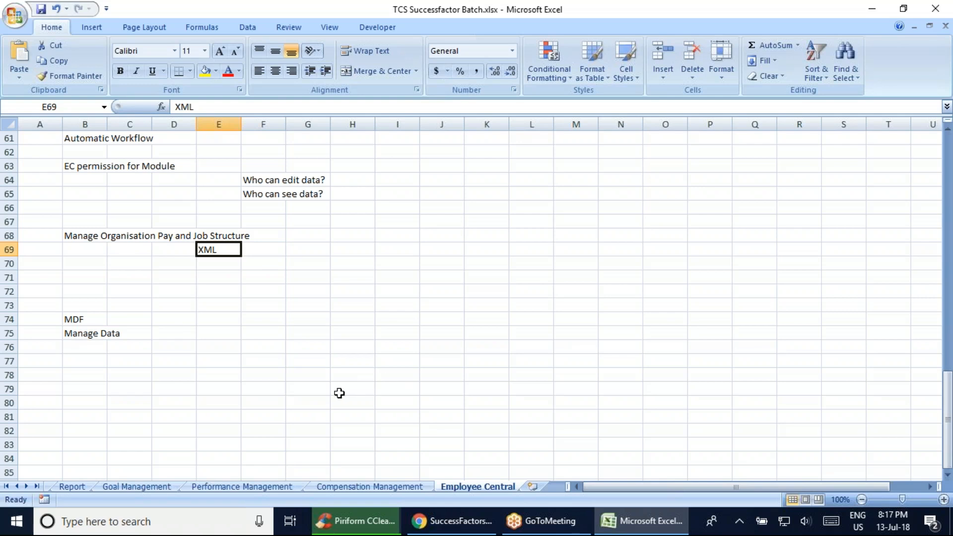
Look through the searchable object types on the Manage Data page in Chrome, leaving Cost Center selected
left_click(437, 520)
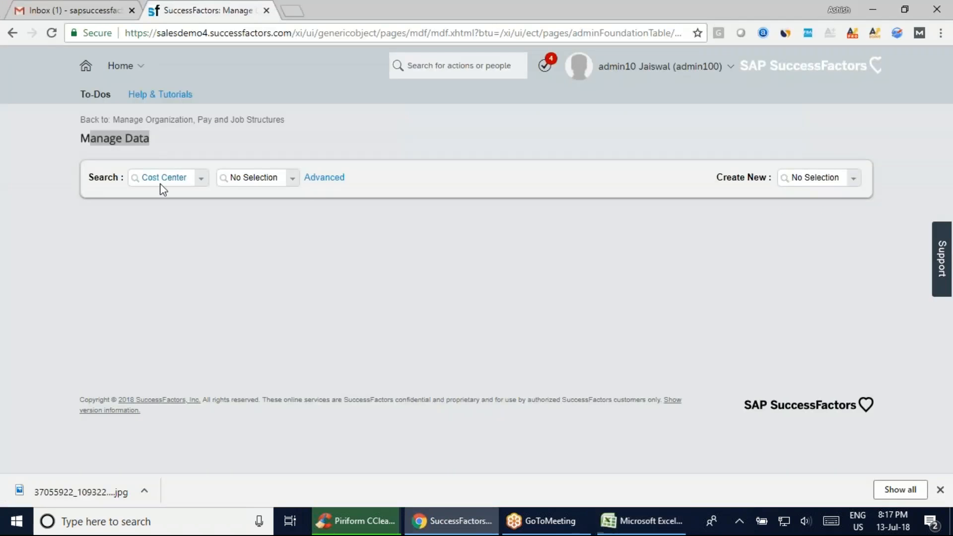
left_click(198, 183)
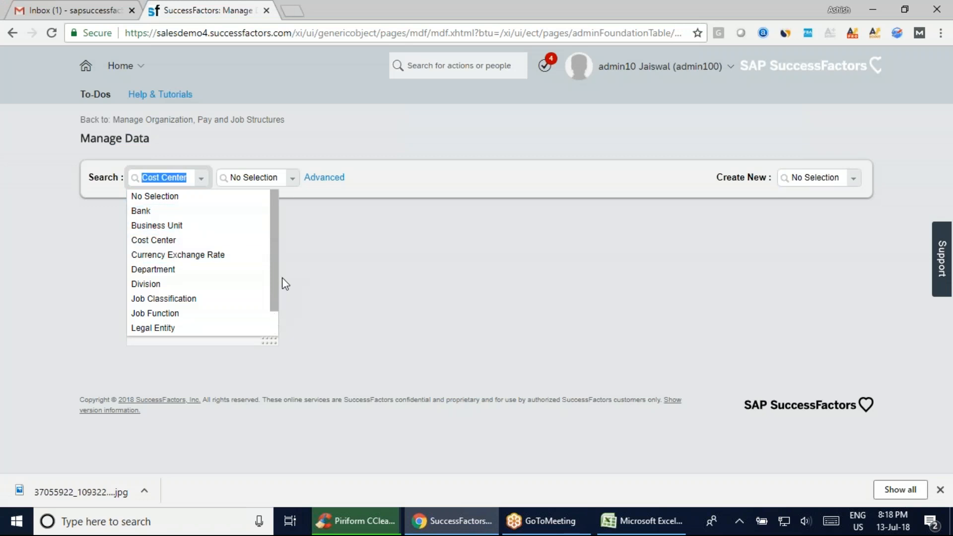
scroll(275, 255, "down", 2)
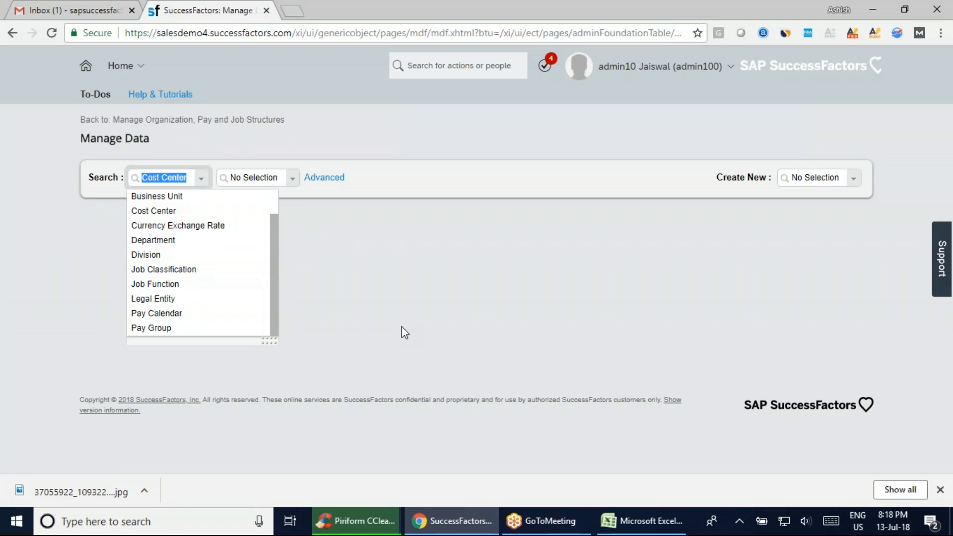
left_click(266, 136)
In Excel, copy the Corporate Data list from J4:K11 and paste it at N68:O75, beside the Manage Organisation notes
left_click(641, 521)
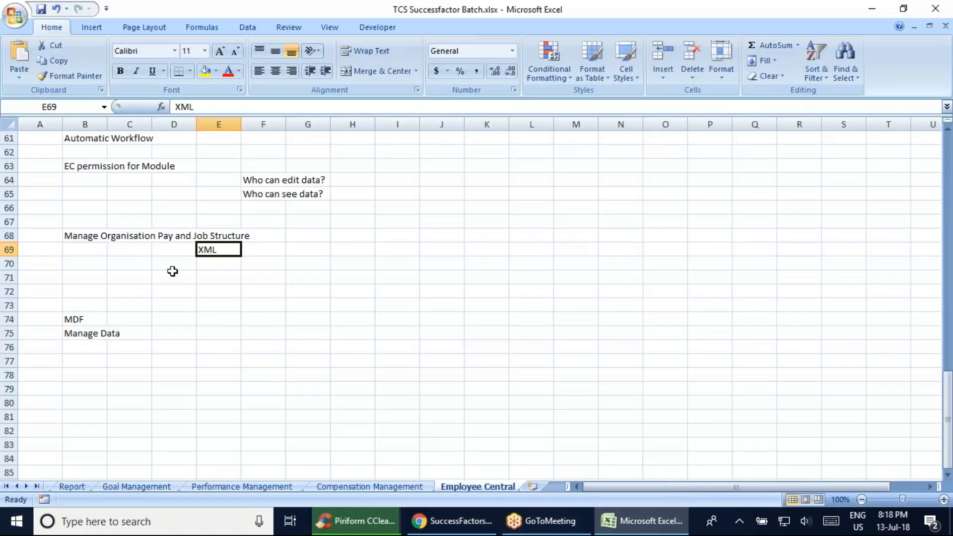
left_click(75, 236)
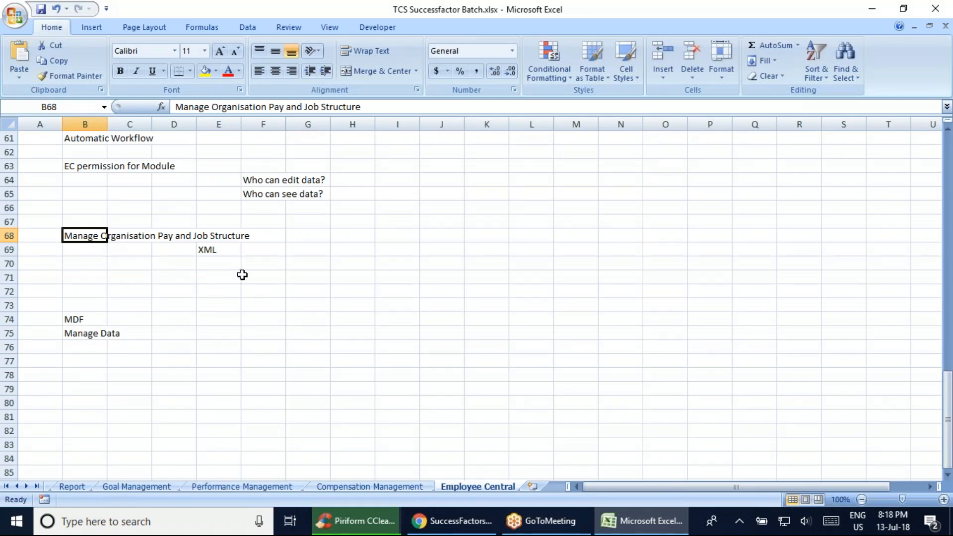
scroll(306, 342, "up", 20)
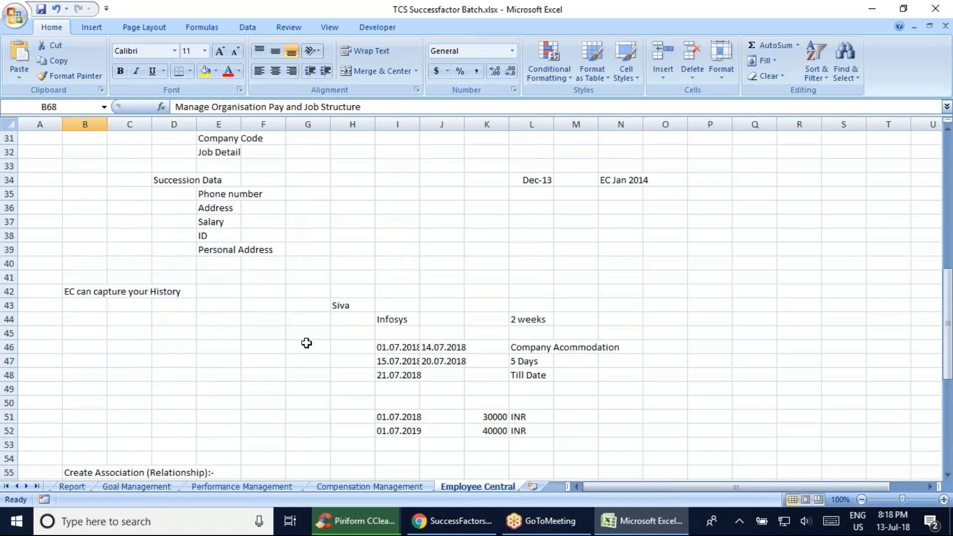
left_click_drag(452, 181, 487, 276)
left_click(658, 277)
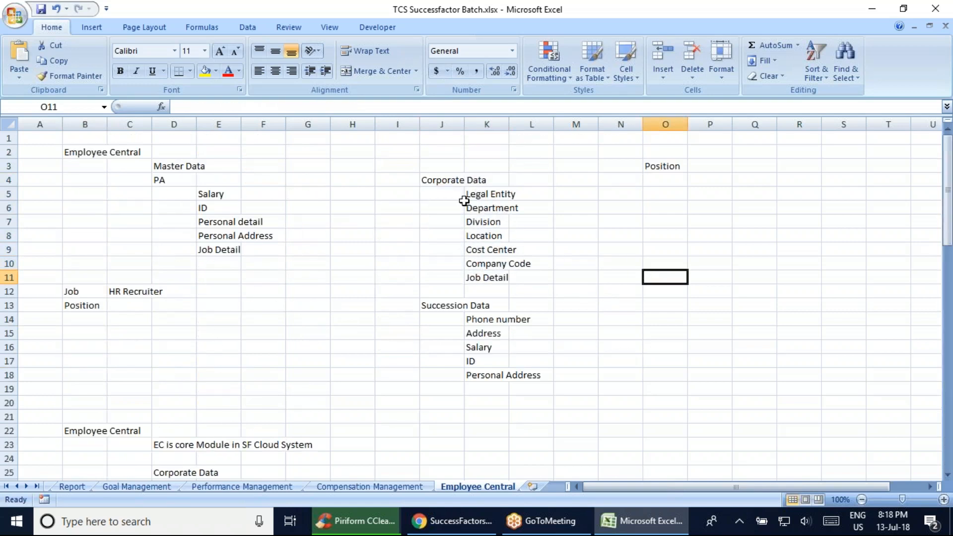
left_click_drag(442, 181, 487, 278)
key("ctrl+c")
scroll(551, 417, "down", 19)
scroll(538, 290, "up", 1)
scroll(243, 388, "down", 11)
scroll(243, 390, "up", 10)
scroll(243, 389, "up", 1)
left_click_drag(629, 317, 665, 417)
key("ctrl+v")
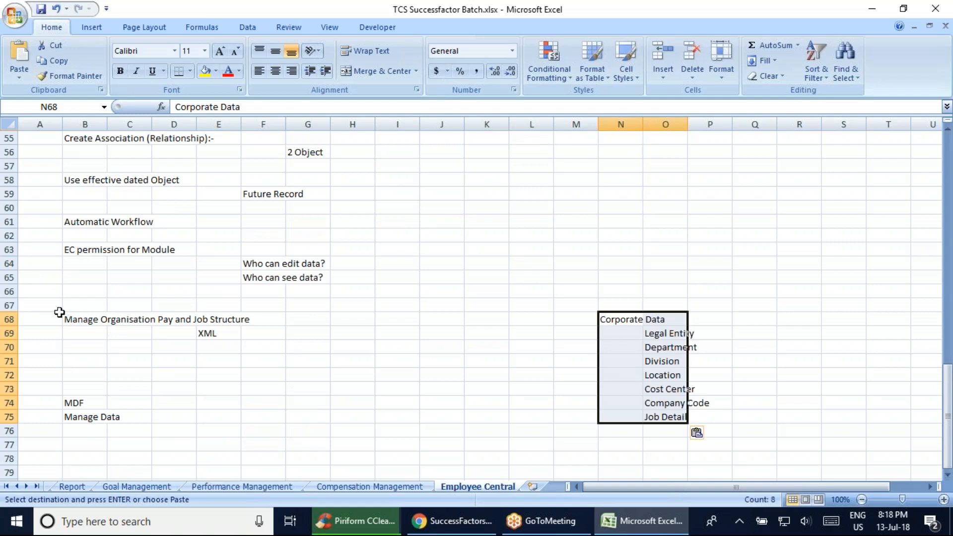
Review the XML and Manage Data notes, and check CCleaner before returning to the Manage Data page in Chrome
left_click(81, 320)
left_click(205, 333)
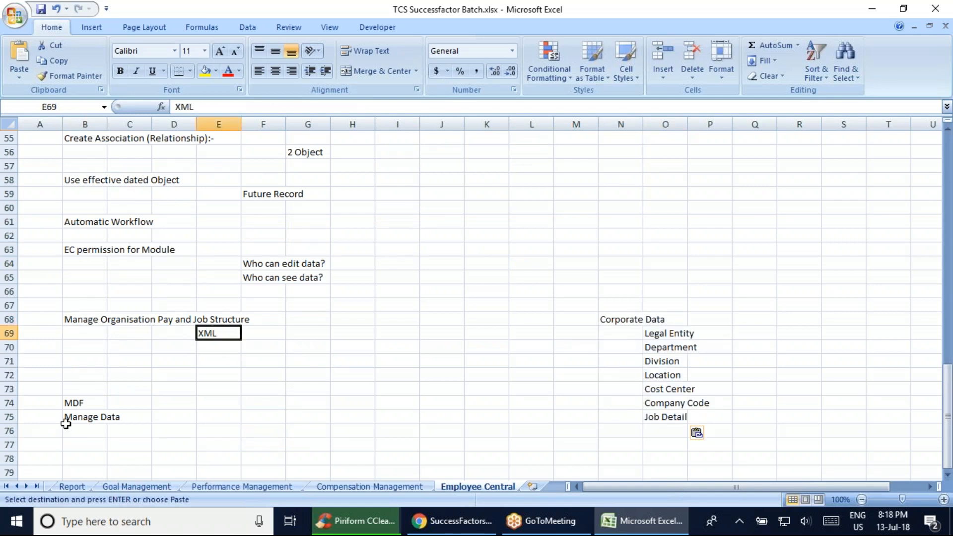
left_click(157, 422)
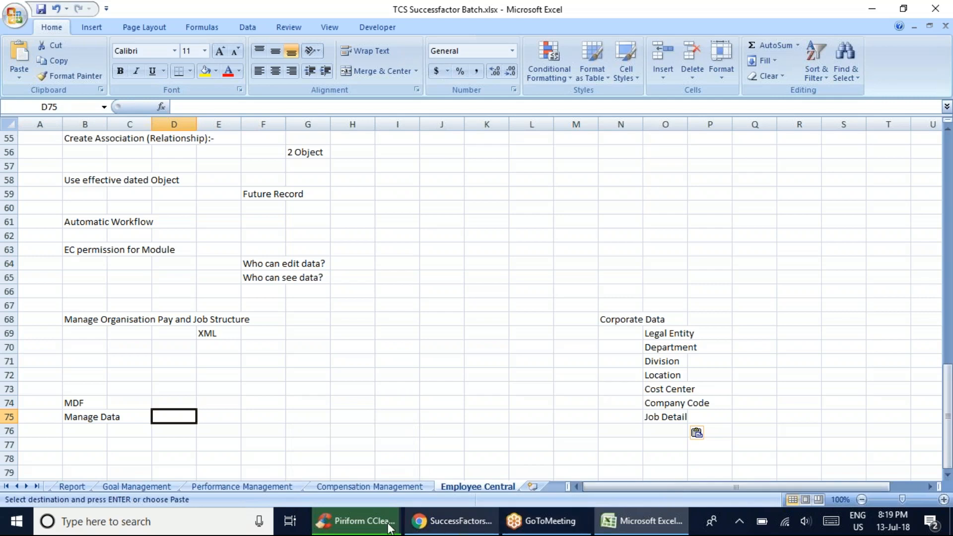
left_click(370, 521)
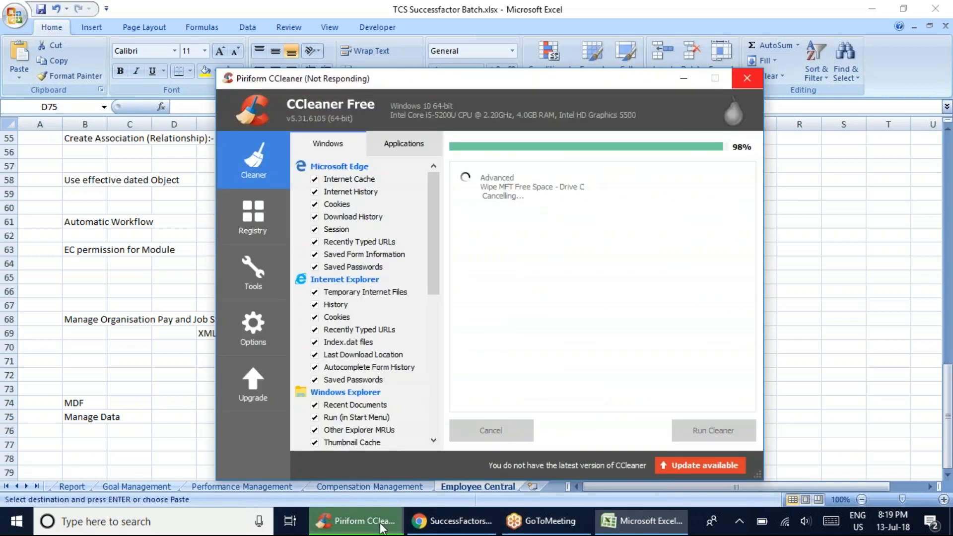
left_click(494, 525)
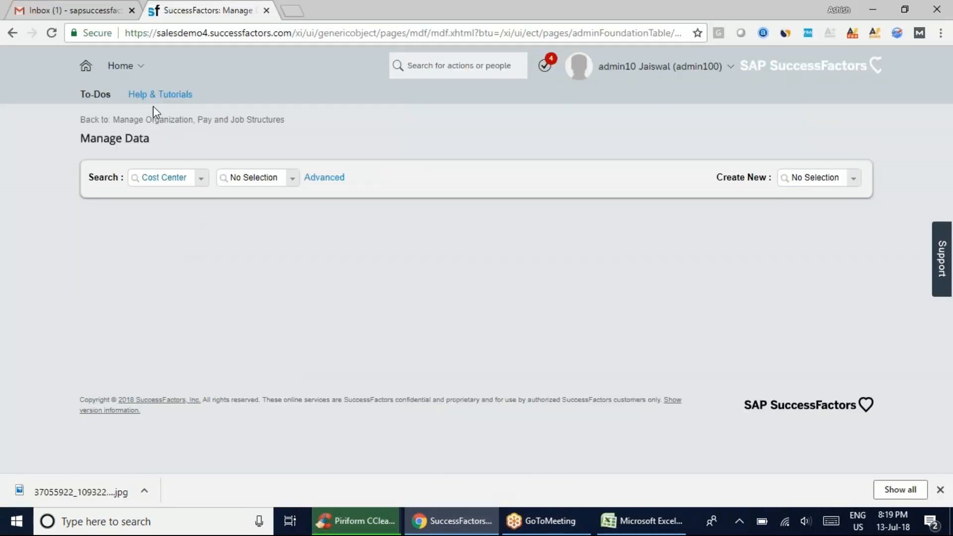
Go to the SuccessFactors Admin Center and switch back to the notes workbook in Excel
left_click(140, 69)
left_click(140, 372)
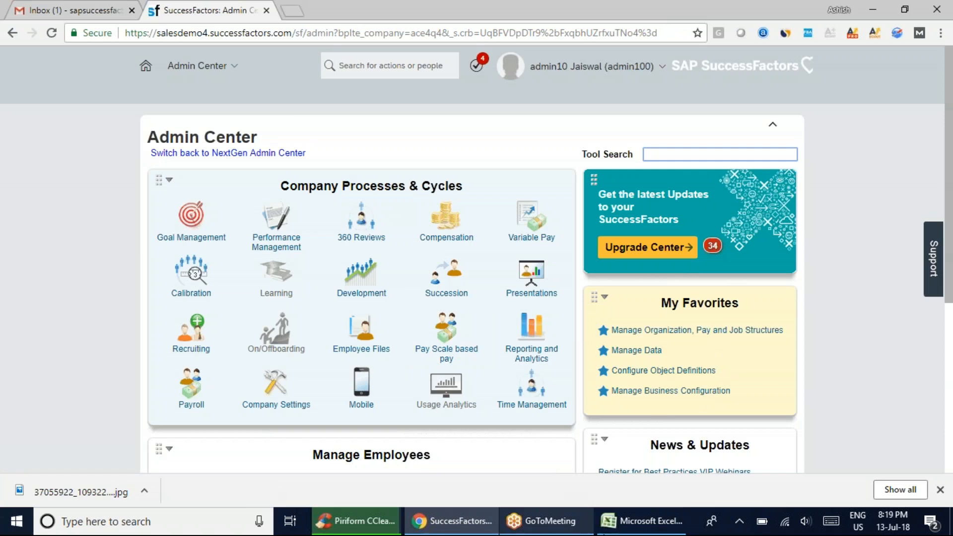
key("alt+Tab")
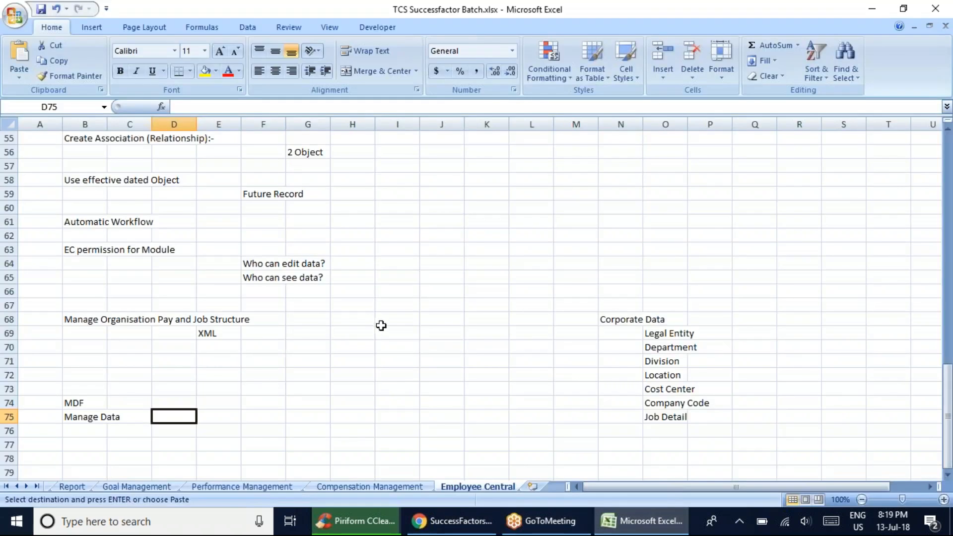
Enter Configure Object Defination in cell G74, beside the MDF note, and save the workbook
left_click(326, 401)
type("C")
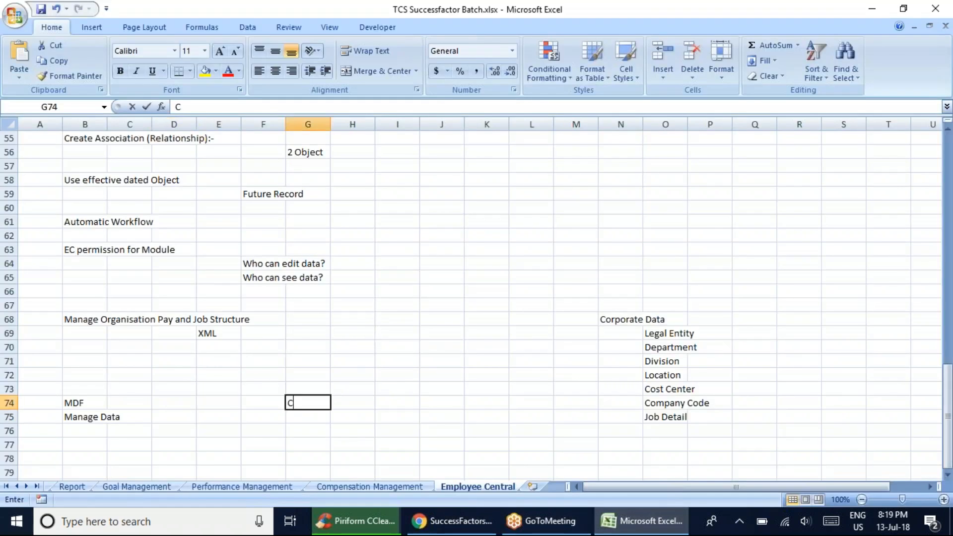
type("onfo")
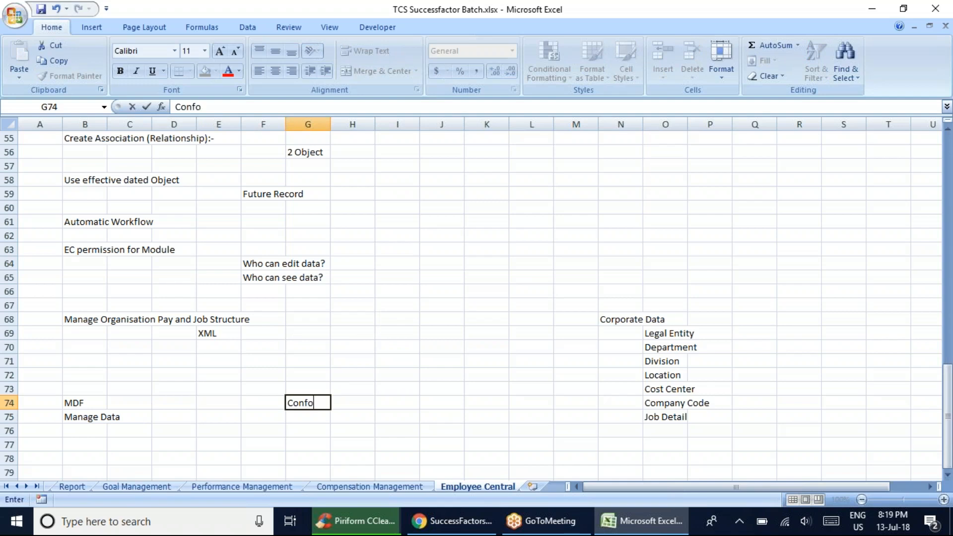
key("BackSpace")
type("igure Object ")
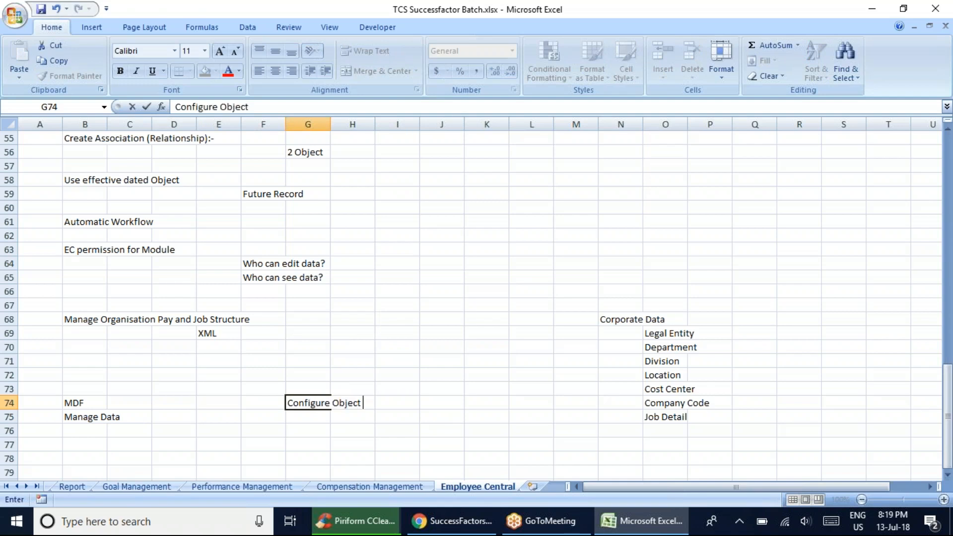
type("Defination")
scroll(331, 423, "down", 3)
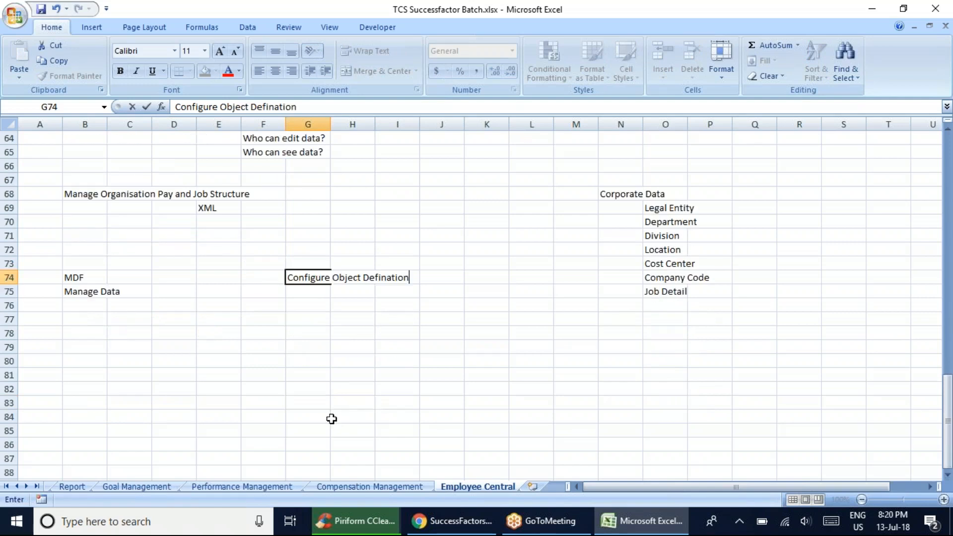
key("ctrl+s")
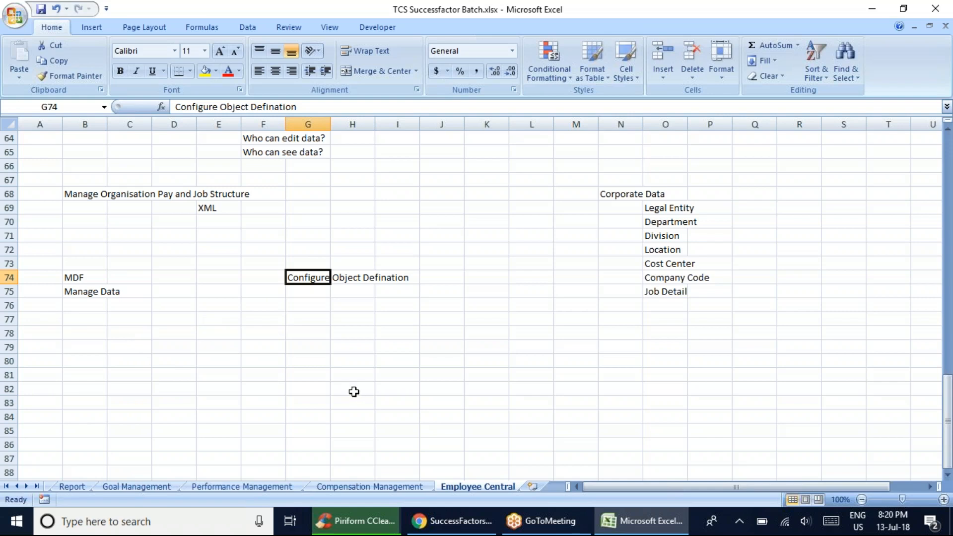
Enter Employee Related Data in cell B79, below the Manage Data note
left_click(309, 361)
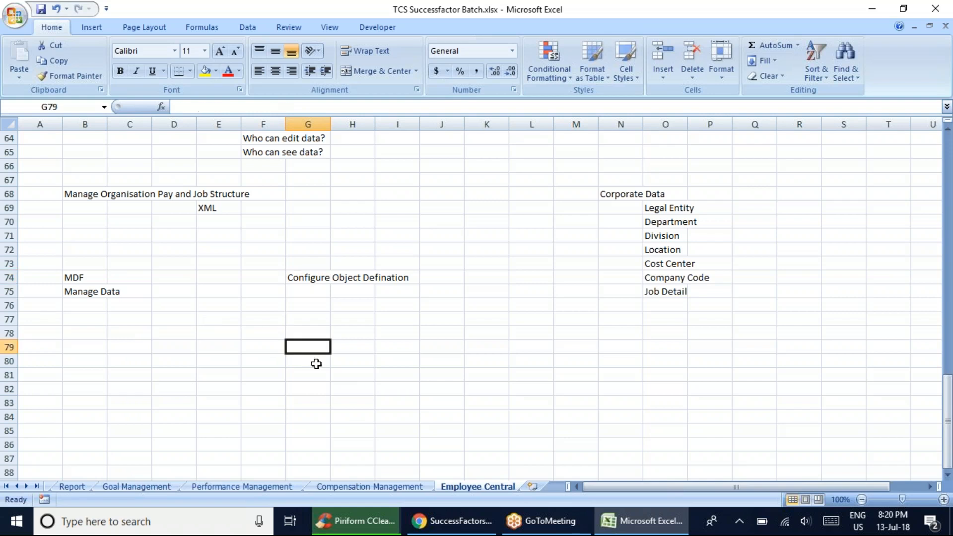
left_click(459, 528)
left_click(642, 521)
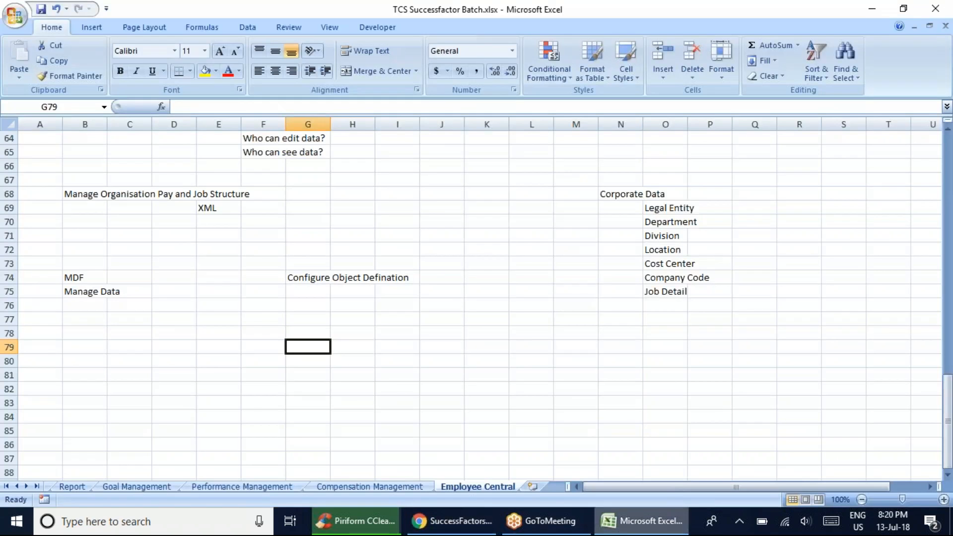
left_click(91, 342)
type("E")
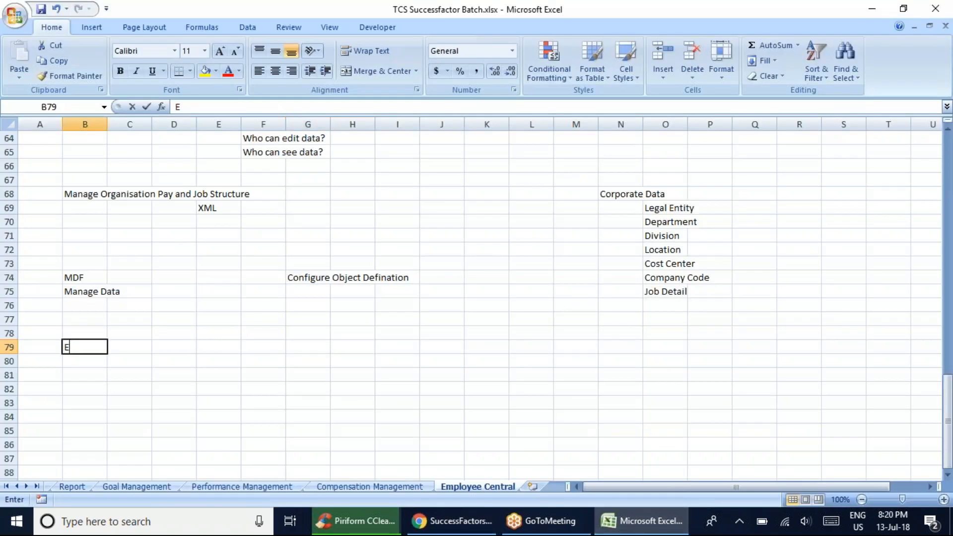
type("mplo")
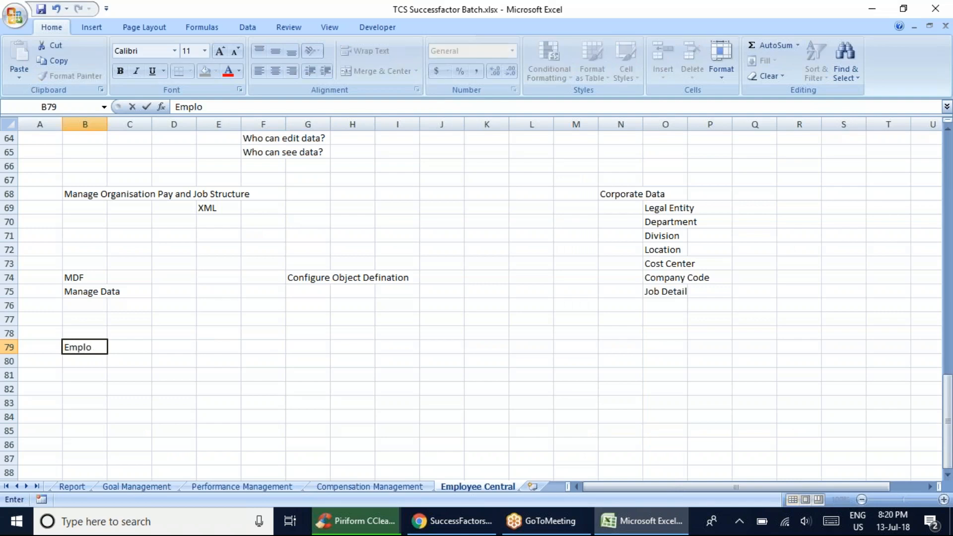
type("yee Relate")
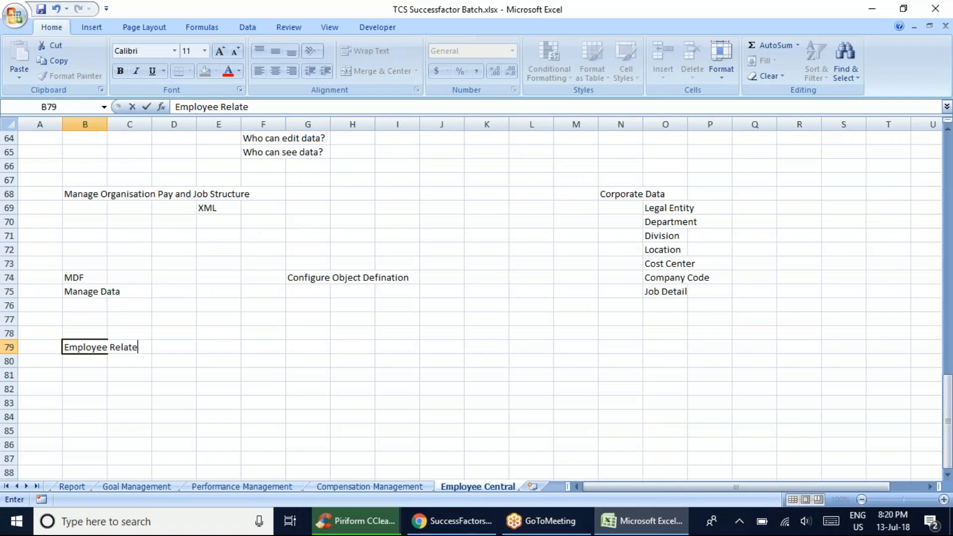
type("d Data")
Enter Manage Business Configuration in cell G79, beside the Employee Related Data note, and save the workbook
key("Tab")
key("Tab")
key("Tab")
key("Tab")
key("Tab")
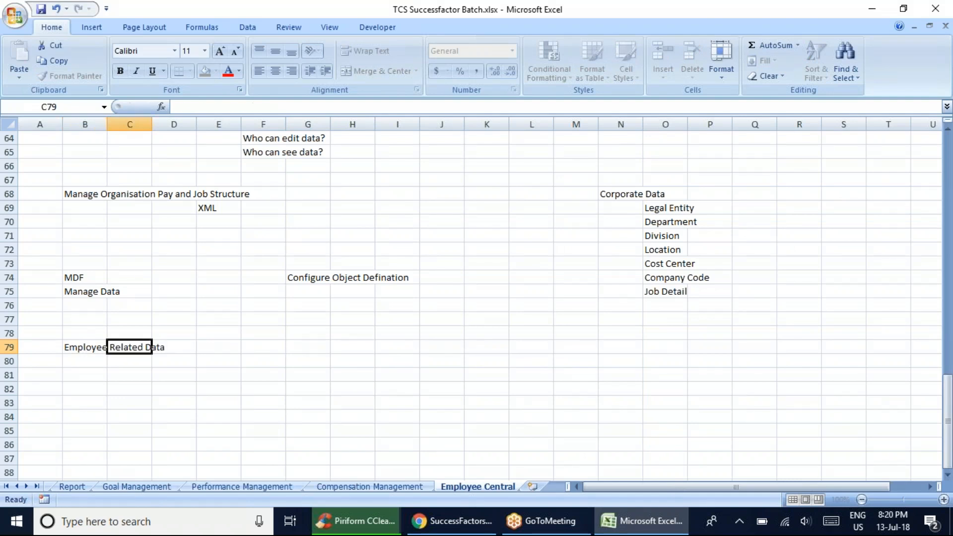
type("M")
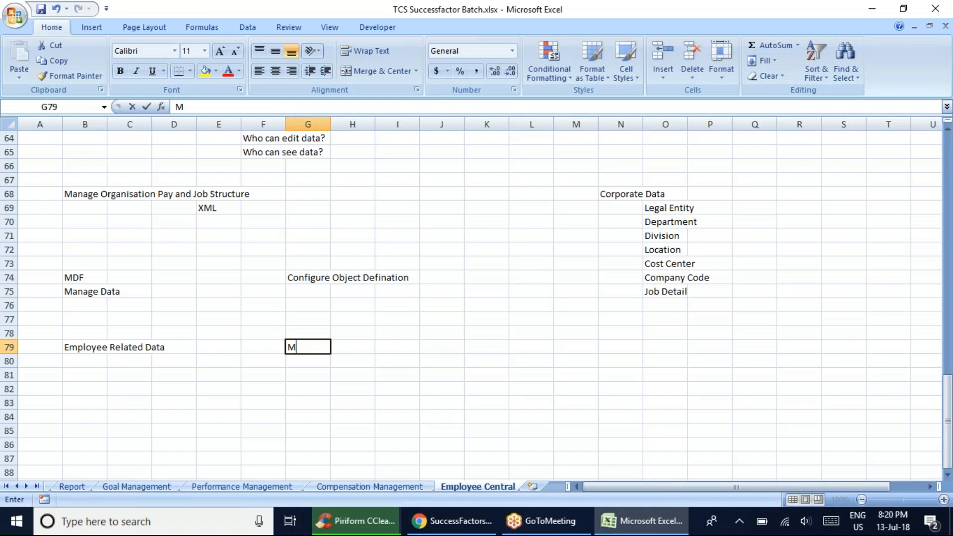
type("ana")
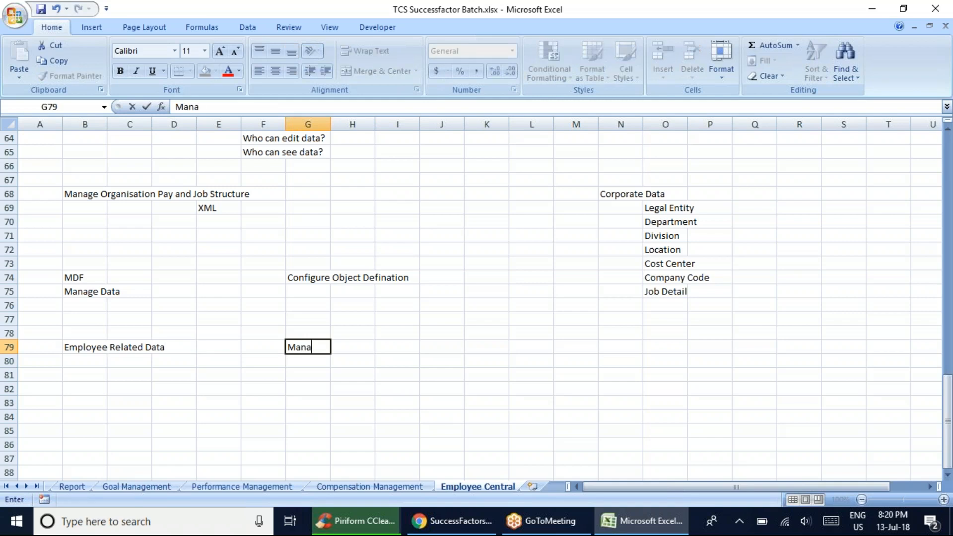
type("ge Business Con")
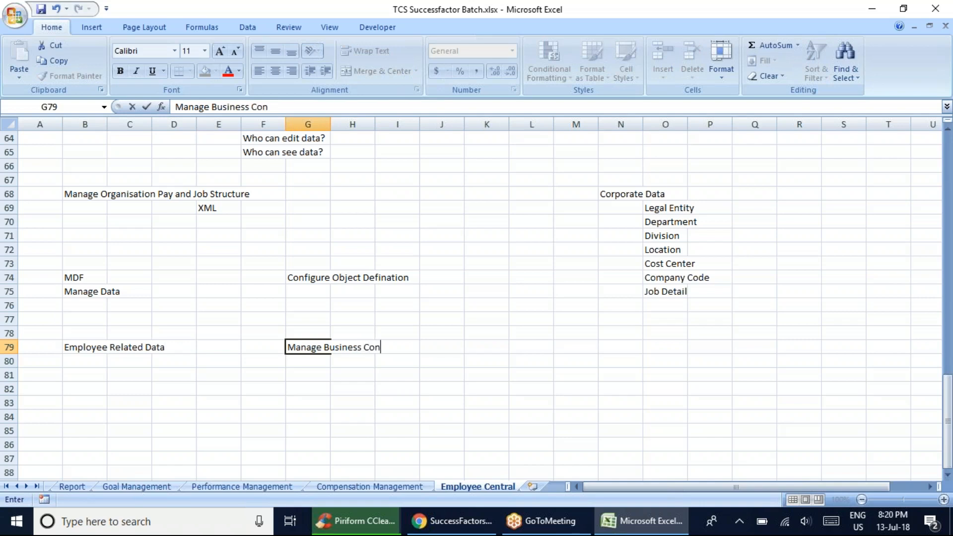
type("figuration")
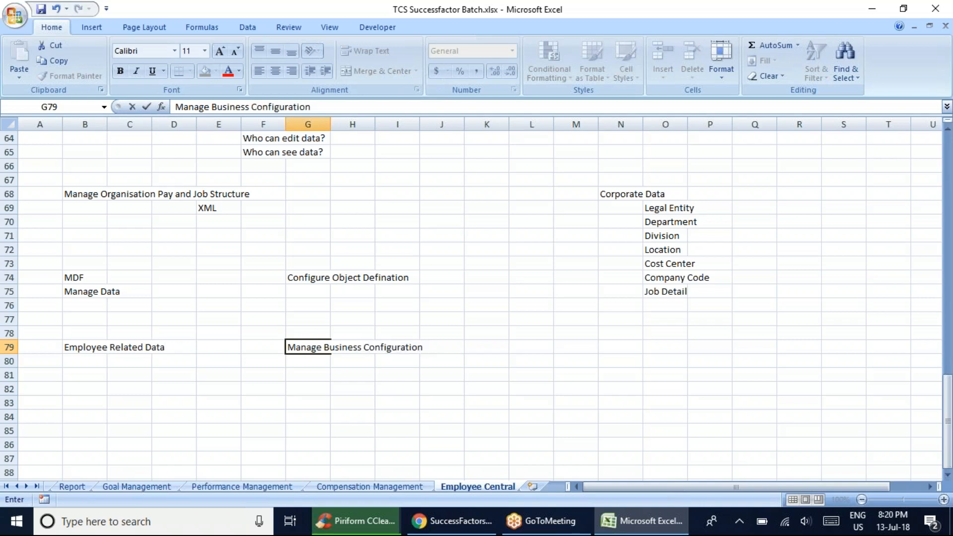
key("ctrl+s")
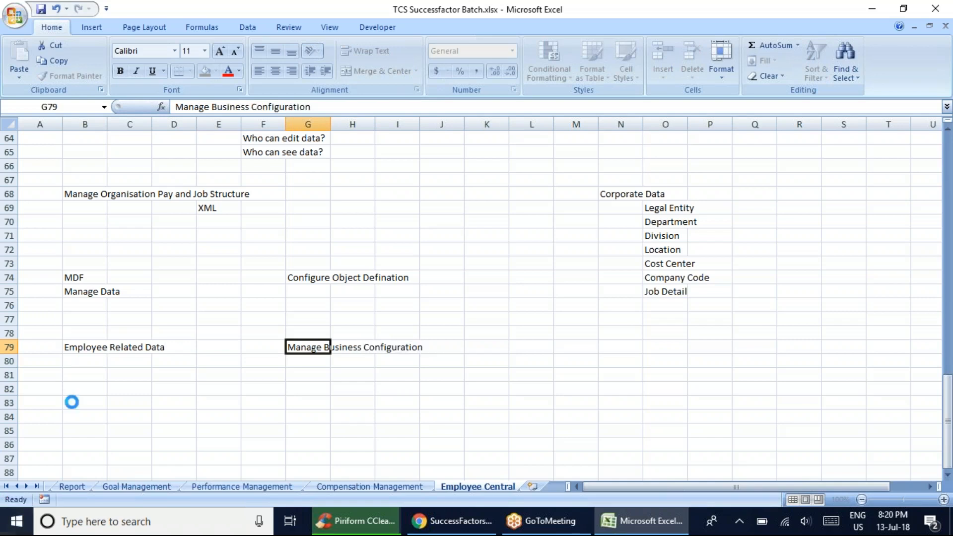
Review the configuration notes in G74:G79, check CCleaner and Chrome, and go over the Manage Organisation, Manage Data and Employee Related Data notes in Excel
left_click_drag(321, 276, 311, 346)
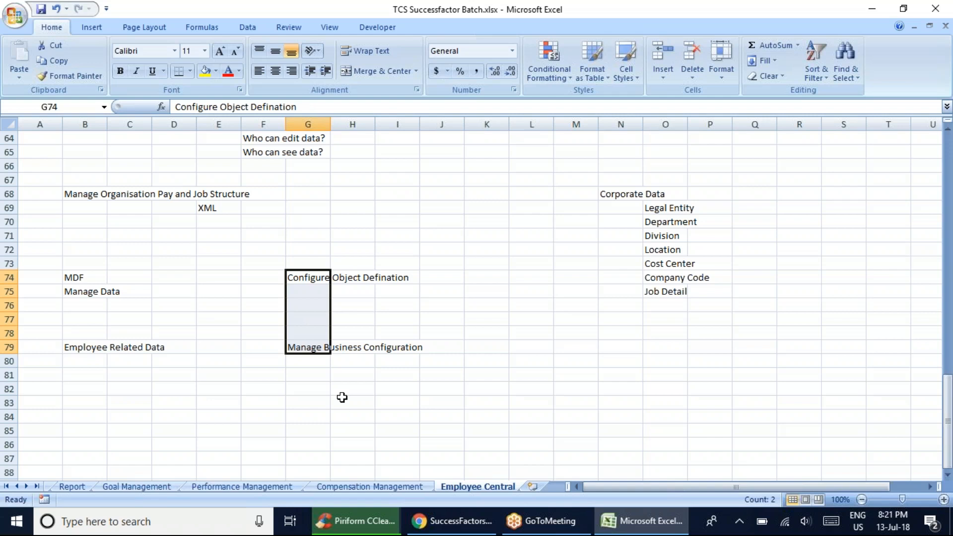
left_click(357, 521)
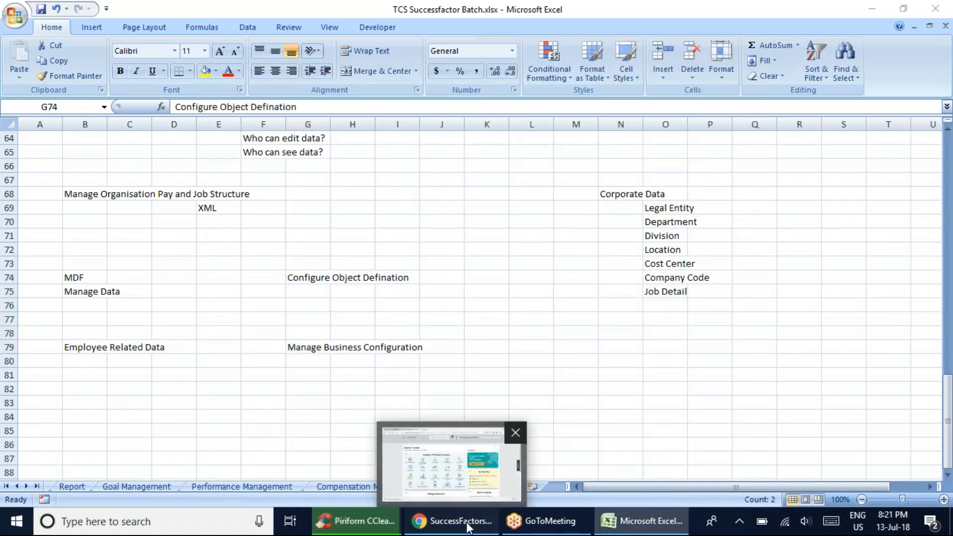
left_click(466, 522)
left_click(647, 522)
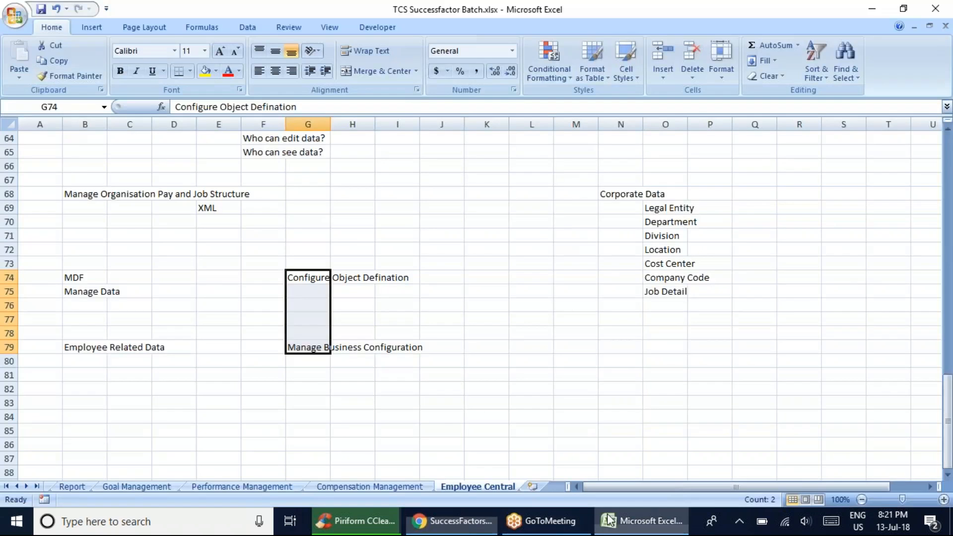
left_click(81, 195)
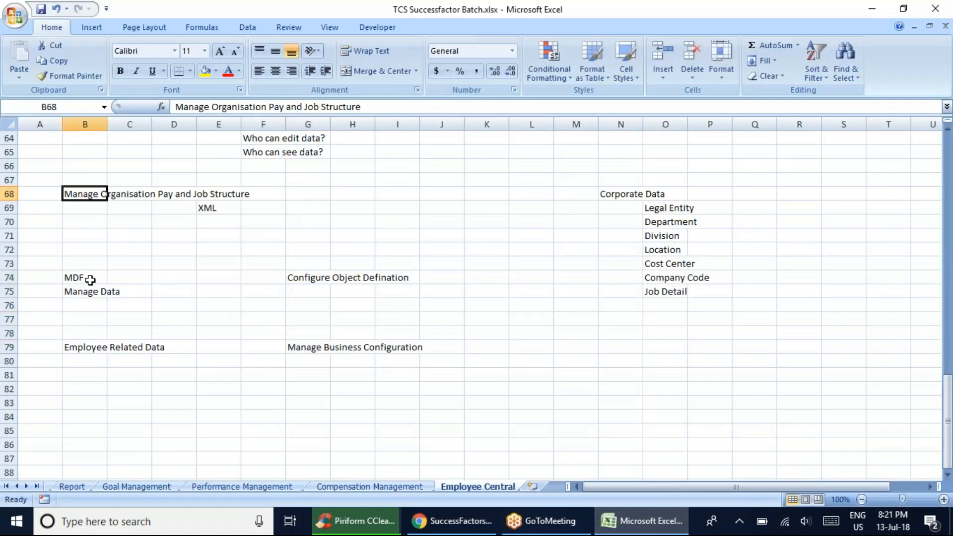
left_click(87, 296)
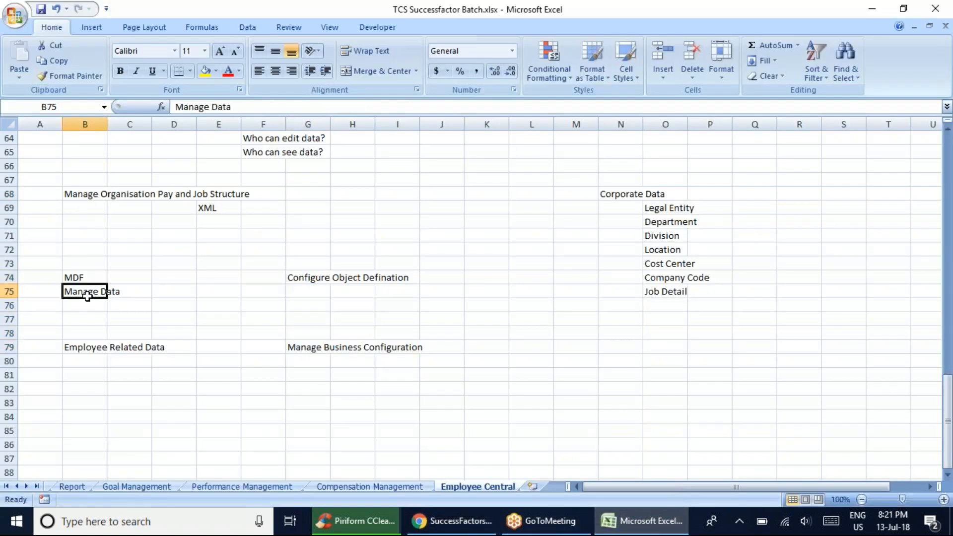
left_click(94, 343)
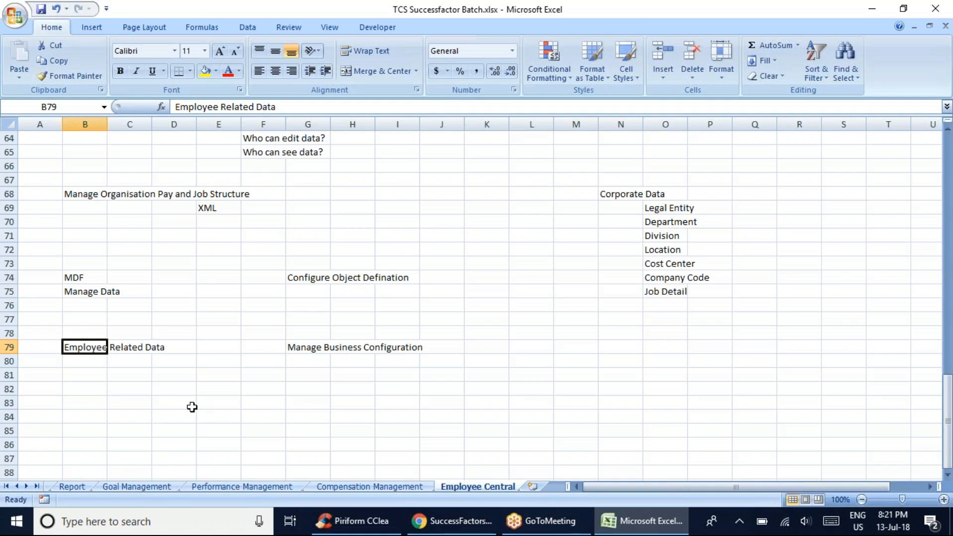
Enter Add New Employee in cell B82, below the Employee Related Data note
left_click(82, 390)
type("A")
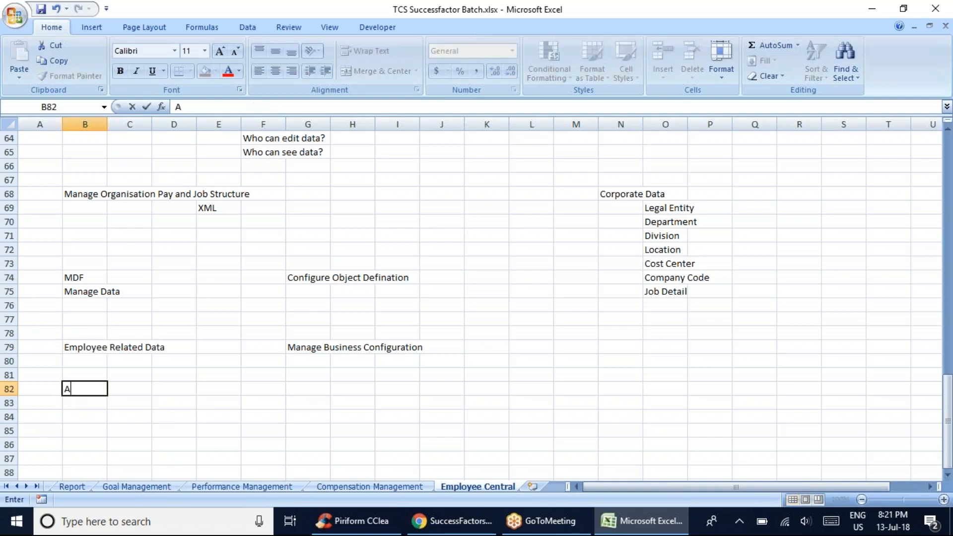
type("dd New Emp")
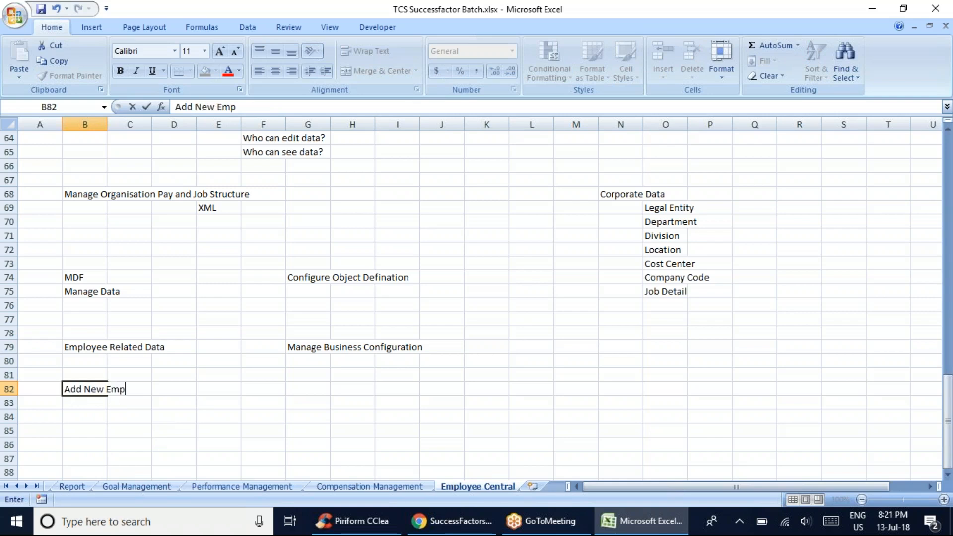
type("loyee")
key("ctrl+Return")
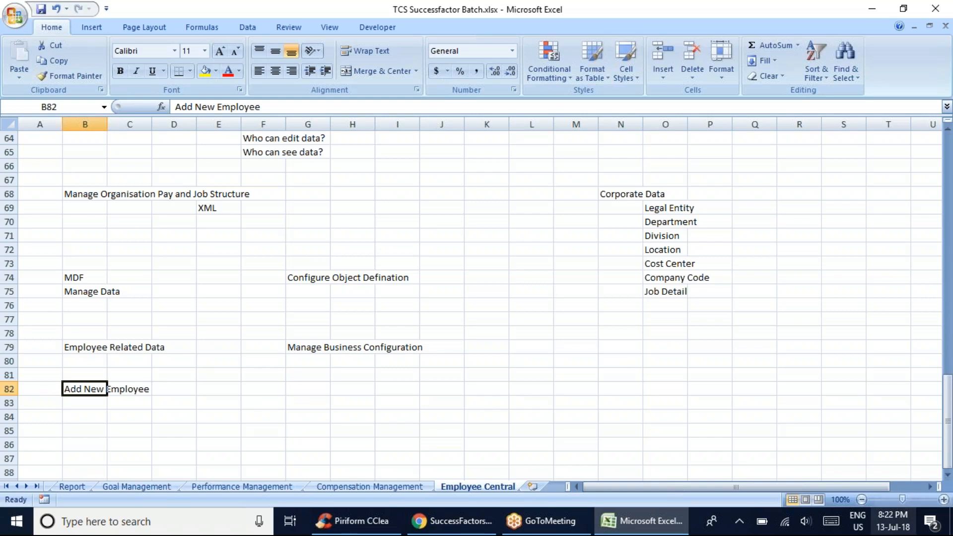
Switch to SuccessFactors in Chrome and open Add New Employee from the Update User Information tools in Manage Employees
left_click(881, 22)
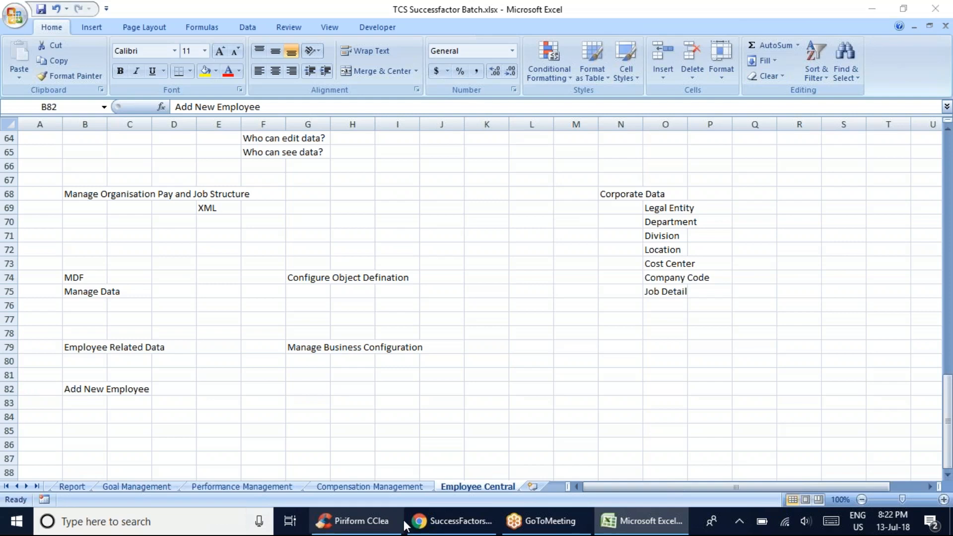
left_click(431, 521)
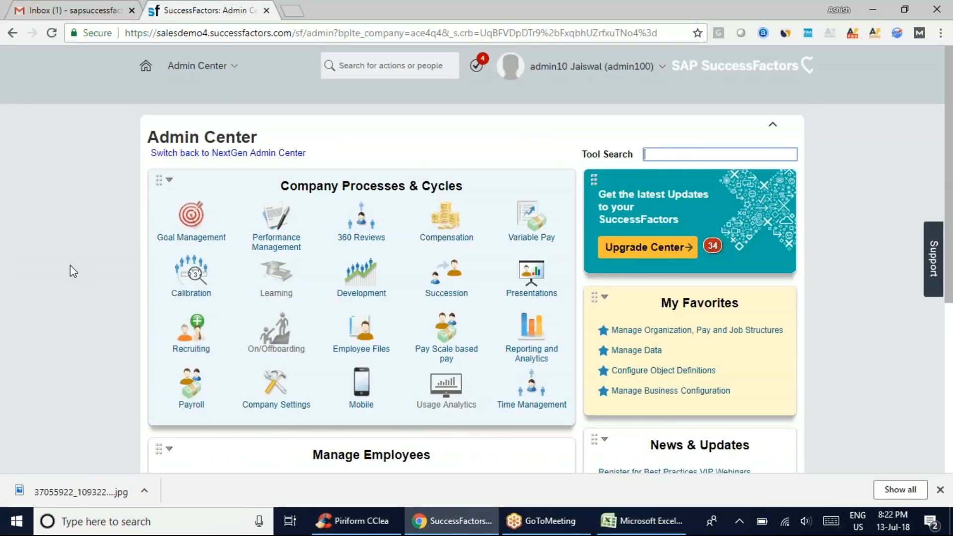
scroll(70, 272, "down", 5)
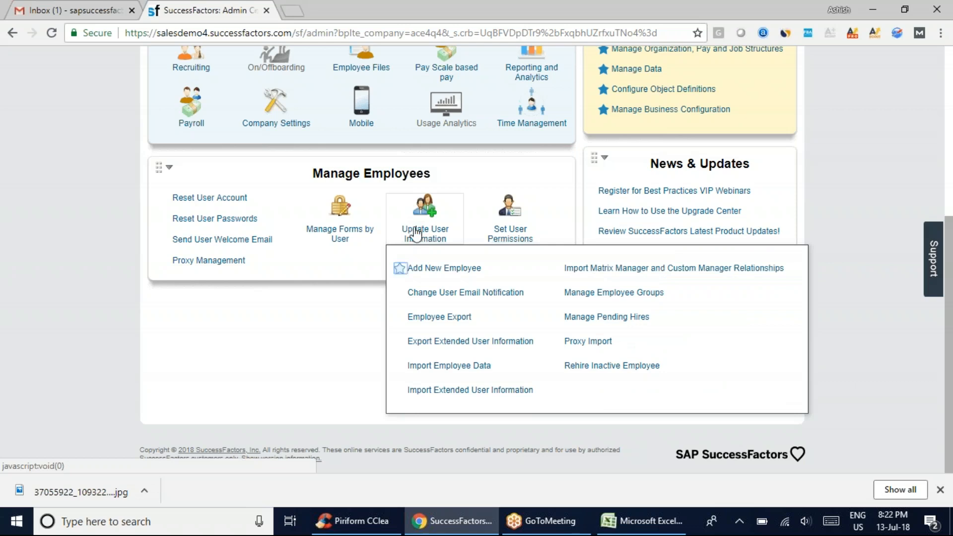
left_click(403, 268)
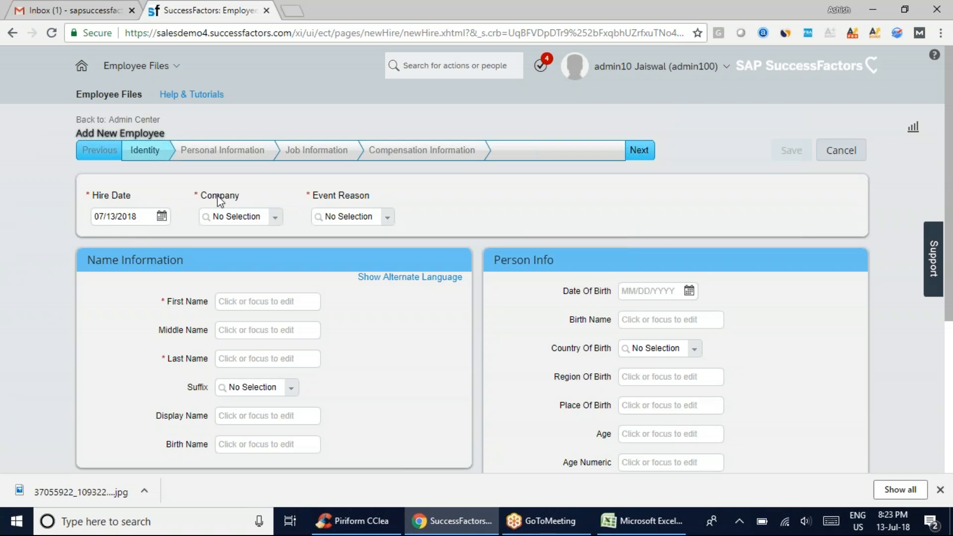
Set the new employee's Company to Ace USA (ACE_USA) and close the CCleaner window
left_click_drag(227, 201, 200, 198)
double_click(197, 195)
left_click(251, 191)
left_click(278, 221)
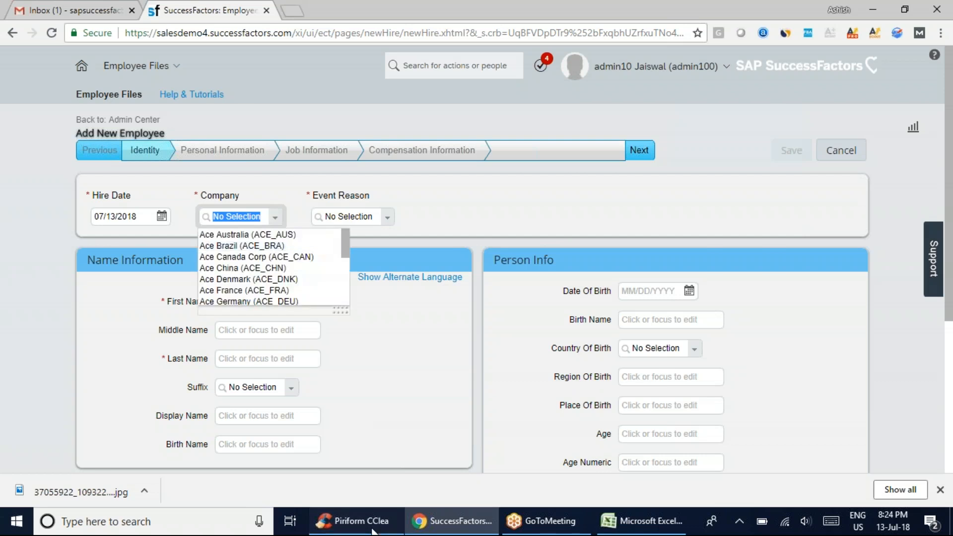
left_click(353, 521)
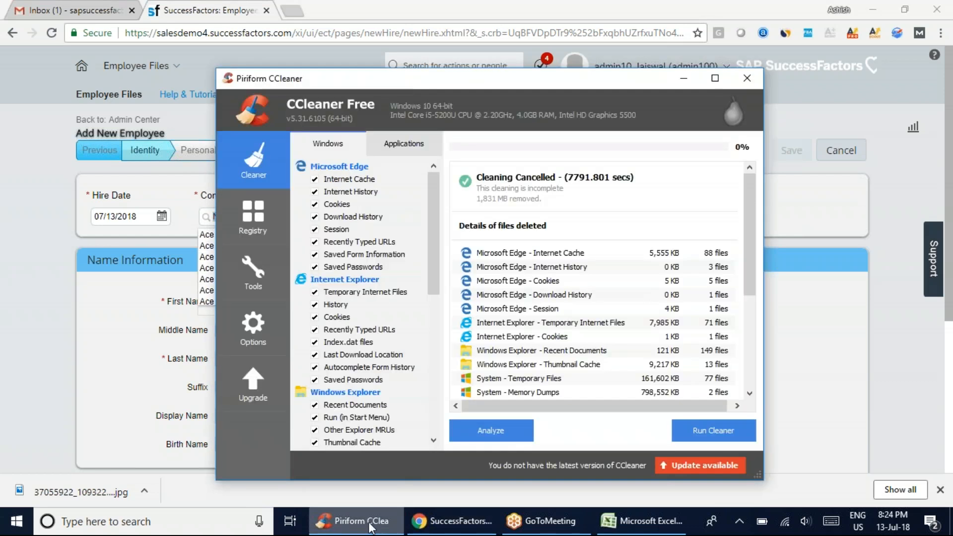
left_click(746, 80)
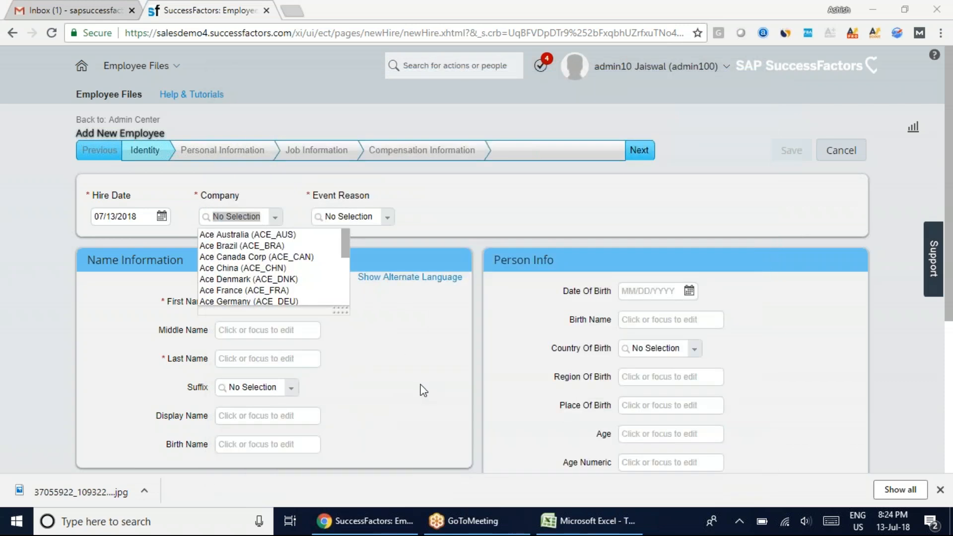
left_click_drag(344, 249, 259, 311)
left_click(248, 298)
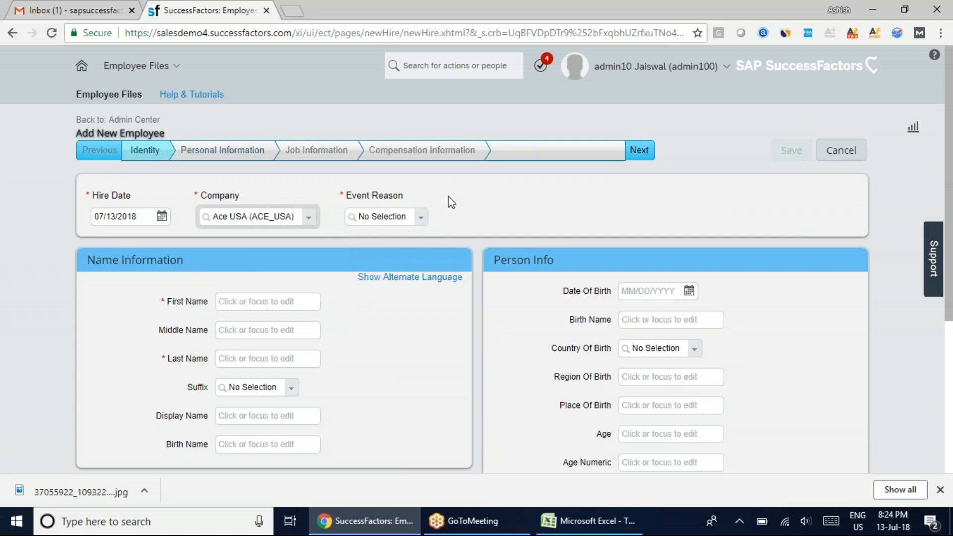
Set the new employee's Event Reason to New Hire (HIRNEW)
left_click(420, 218)
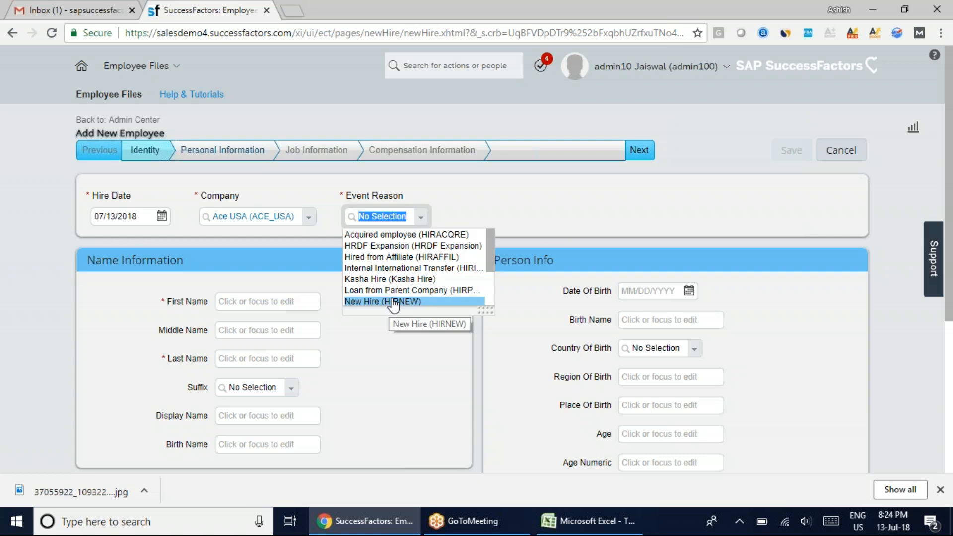
scroll(393, 304, "down", 2)
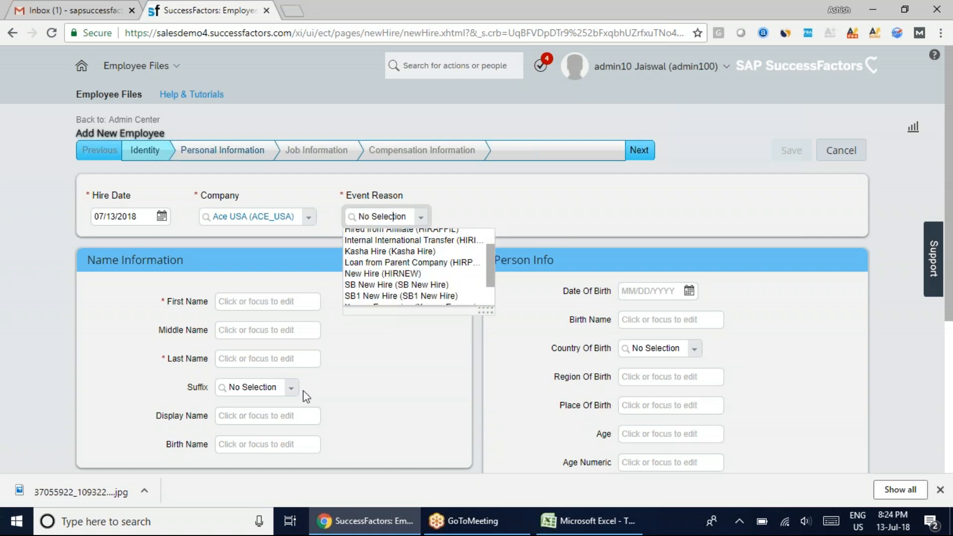
left_click(380, 274)
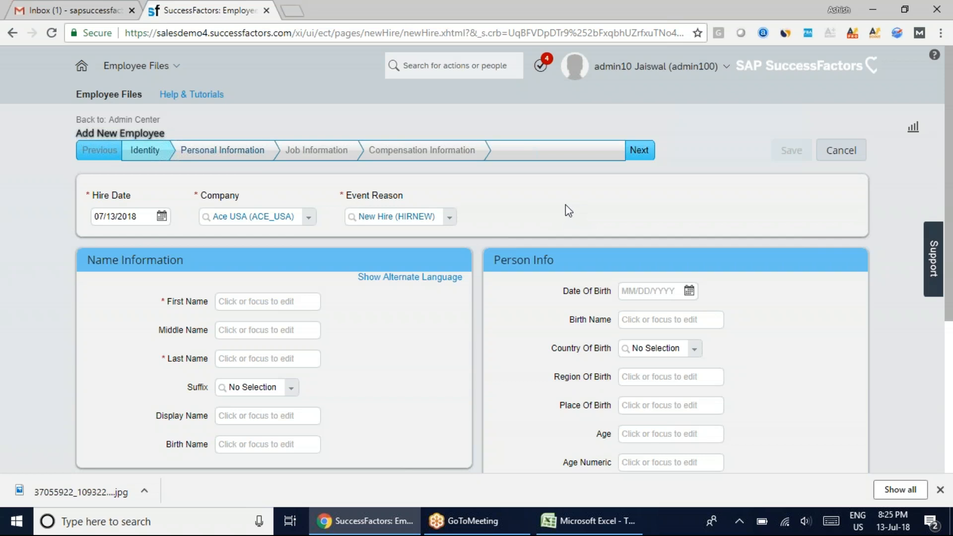
Enter the employee's first name in Name Information, correcting its spelling
left_click(240, 308)
left_click(243, 358)
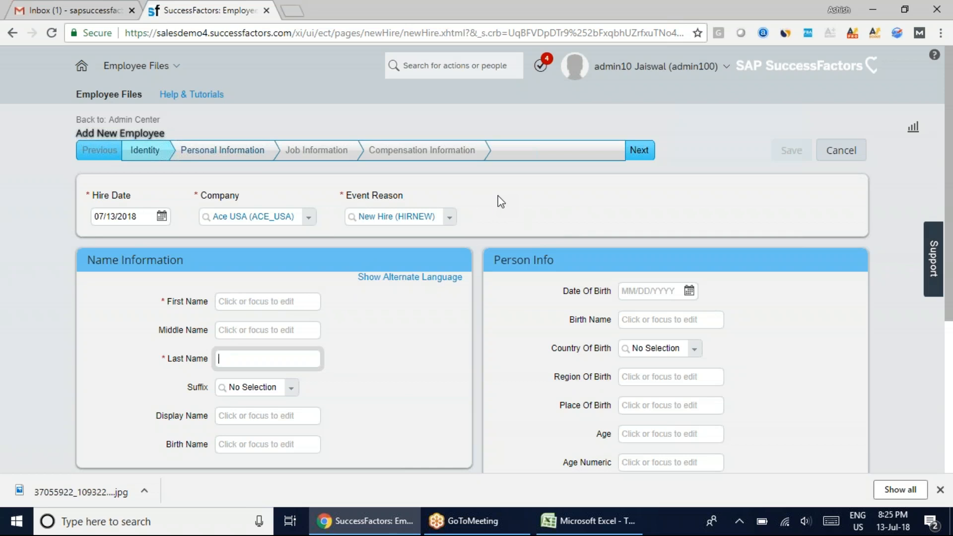
left_click(258, 304)
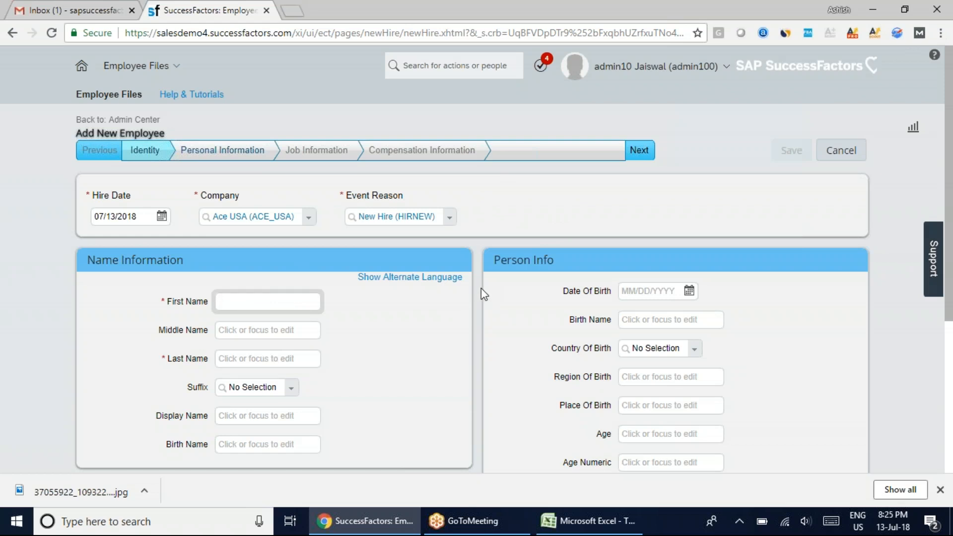
left_click(931, 18)
left_click(269, 301)
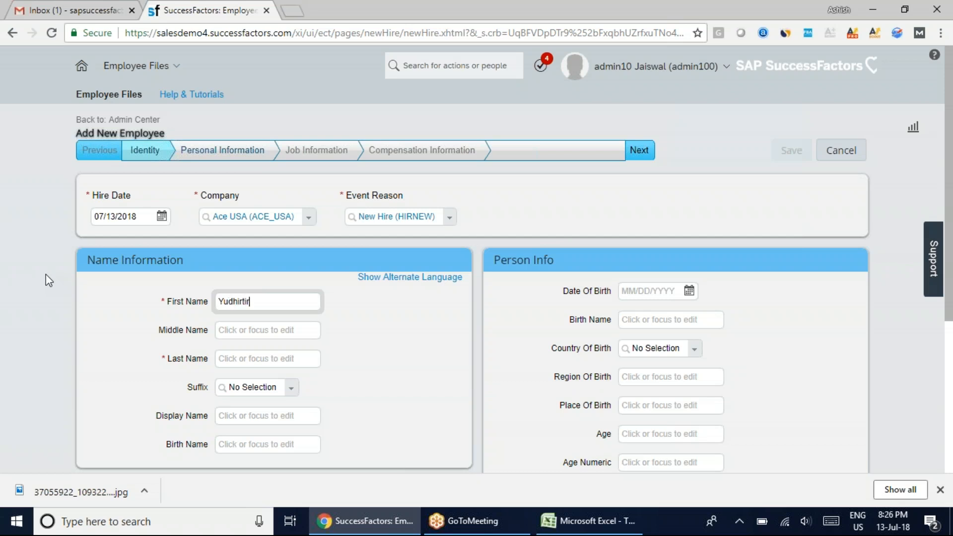
left_click(242, 302)
type("s")
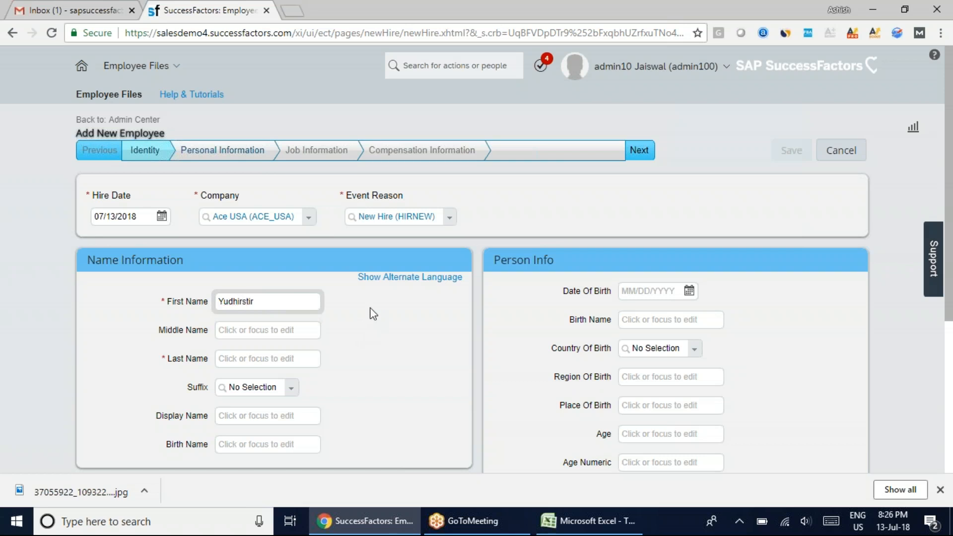
left_click(269, 304)
left_click(931, 34)
left_click(195, 413)
Enter the employee's last name in Name Information
left_click(239, 363)
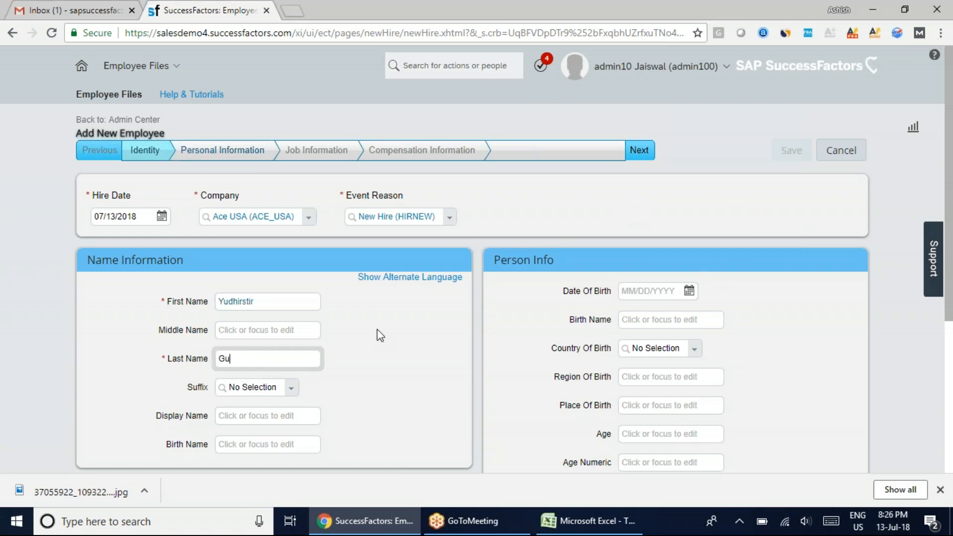
left_click(881, 18)
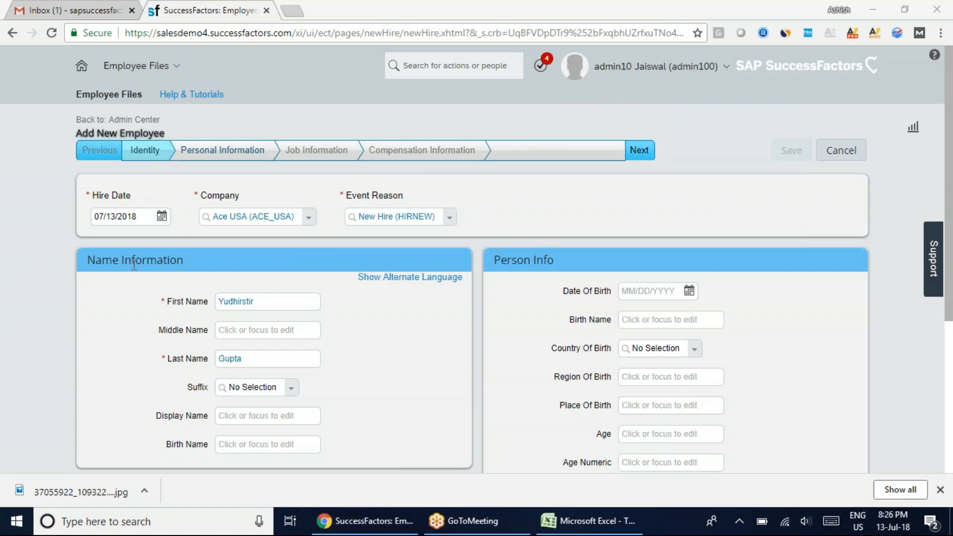
Go over the Middle Name, Suffix, Display Name, Birth Name and Person Id fields without filling them in
scroll(410, 398, "down", 2)
scroll(410, 398, "down", 1)
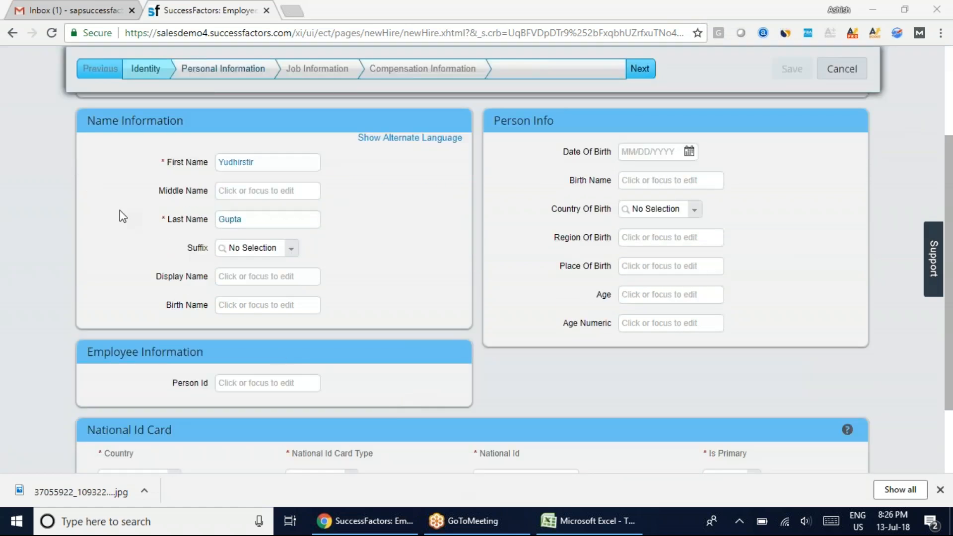
left_click(233, 188)
left_click(291, 248)
left_click(397, 253)
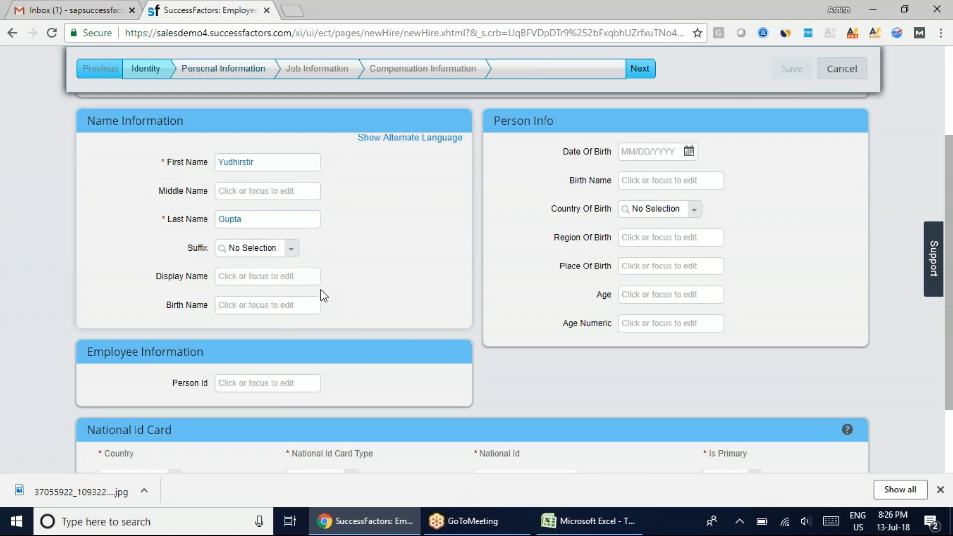
left_click(300, 276)
left_click(255, 304)
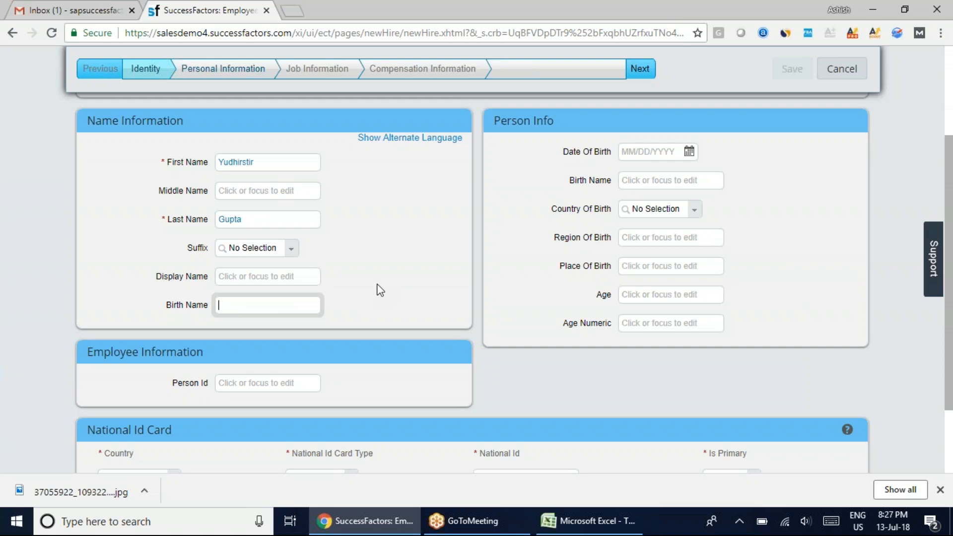
left_click(227, 384)
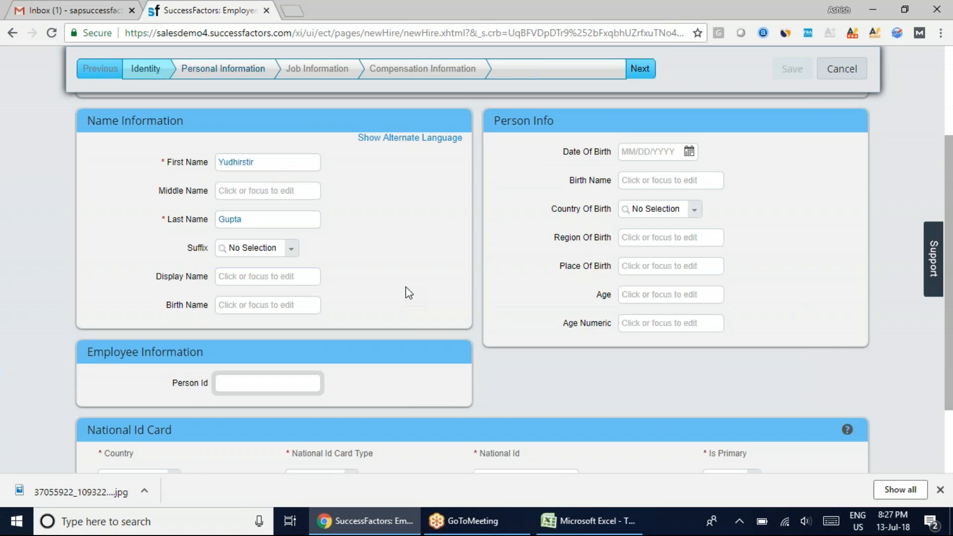
Set the National Id Card's country to United States and its card type to Social Security Number
scroll(406, 287, "down", 2)
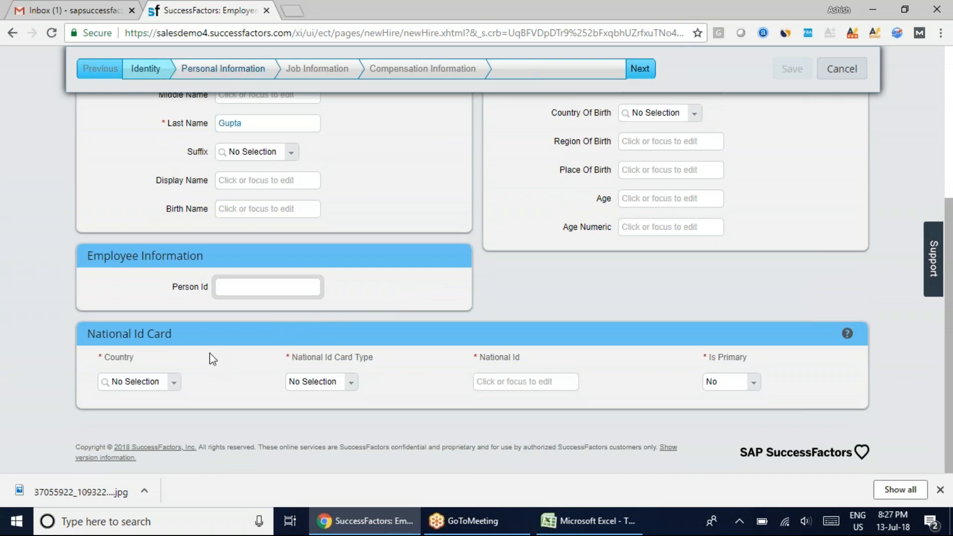
left_click(73, 361)
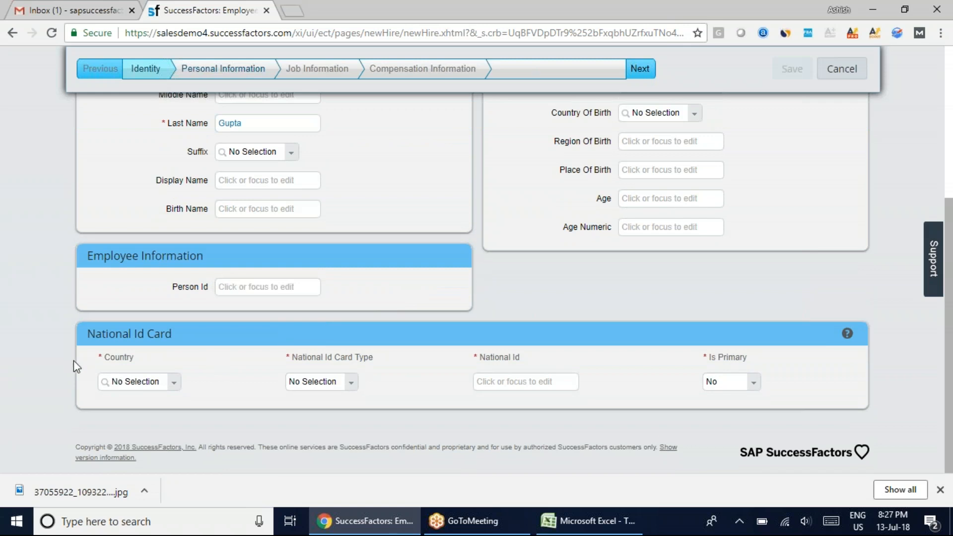
left_click(173, 382)
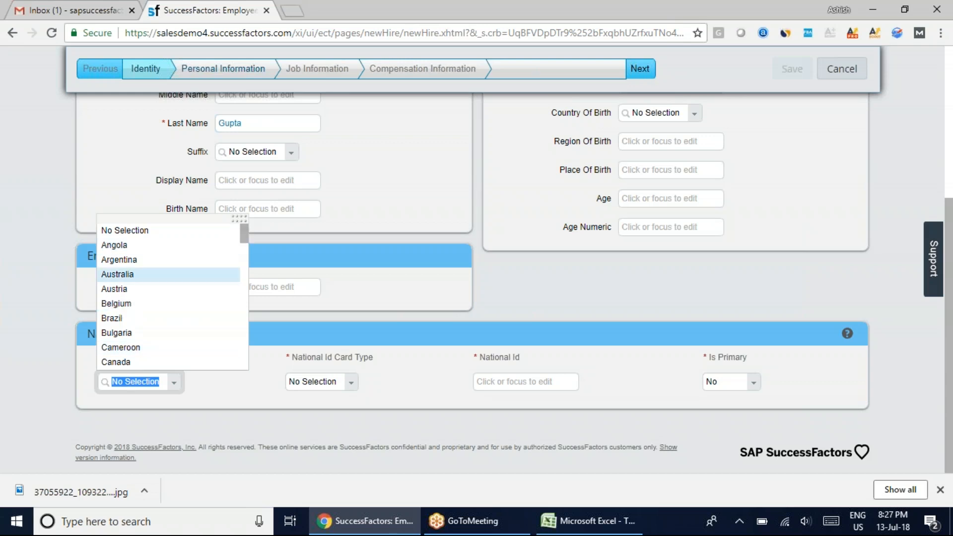
left_click(30, 370)
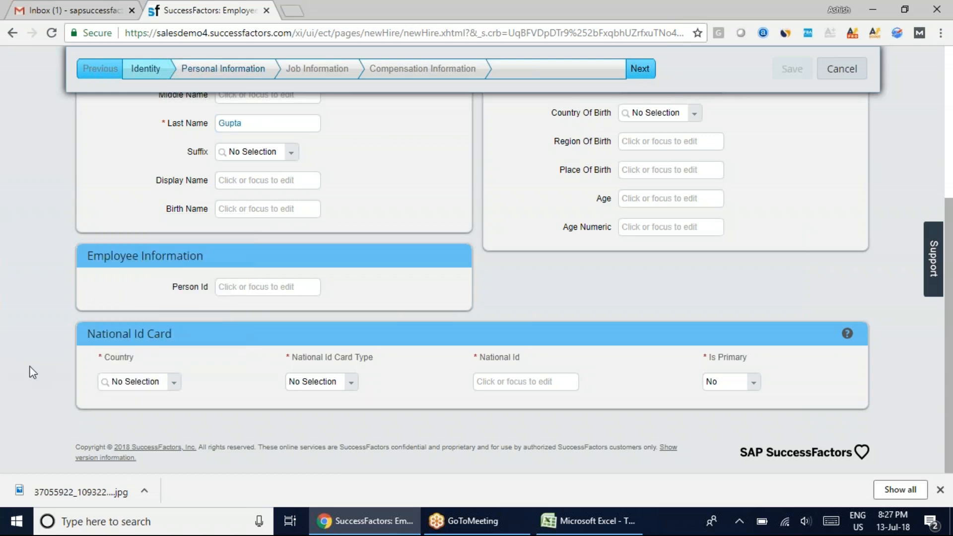
left_click(159, 382)
type("U")
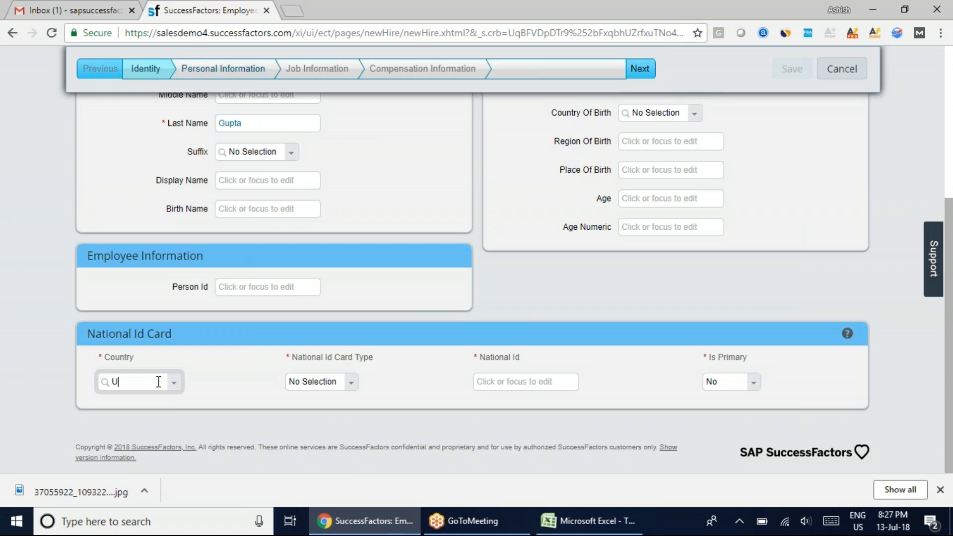
type("ni")
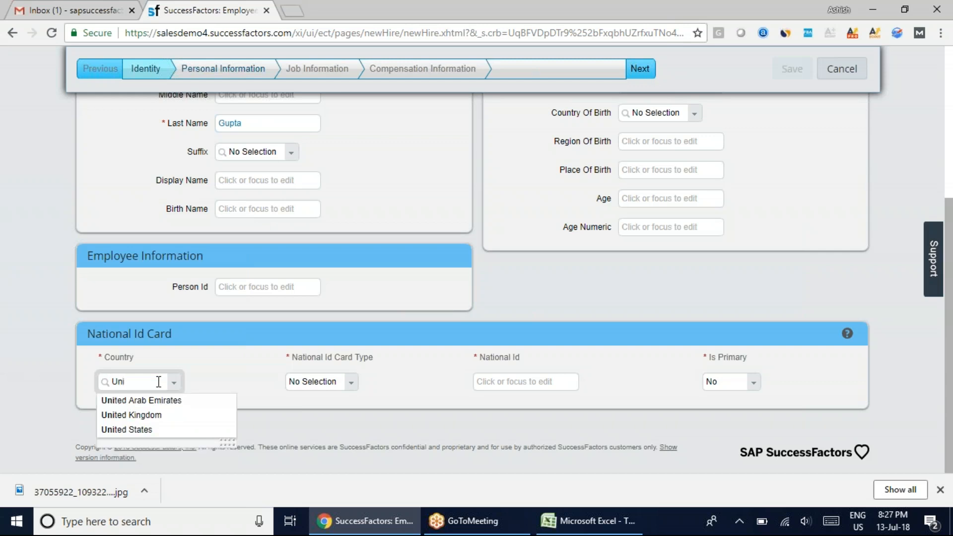
left_click(142, 428)
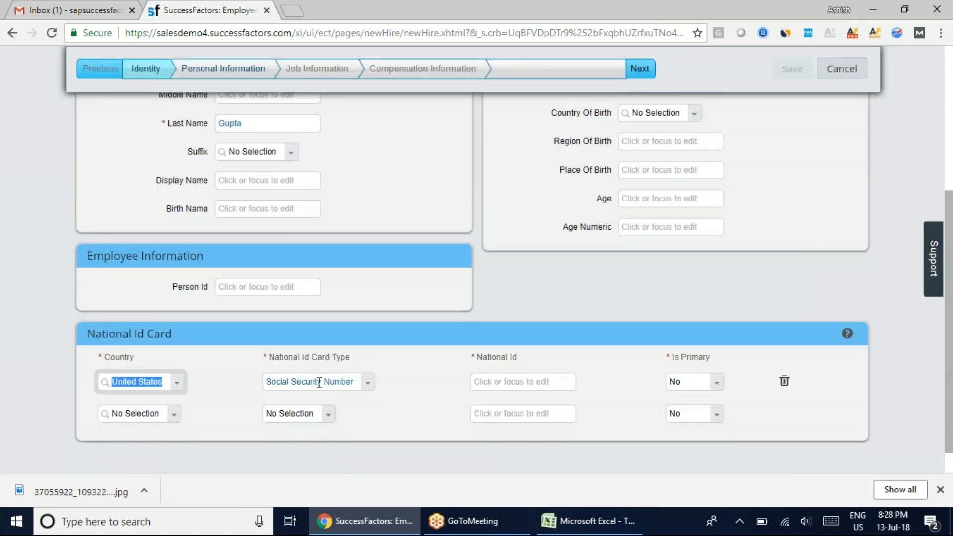
left_click(368, 382)
left_click(345, 410)
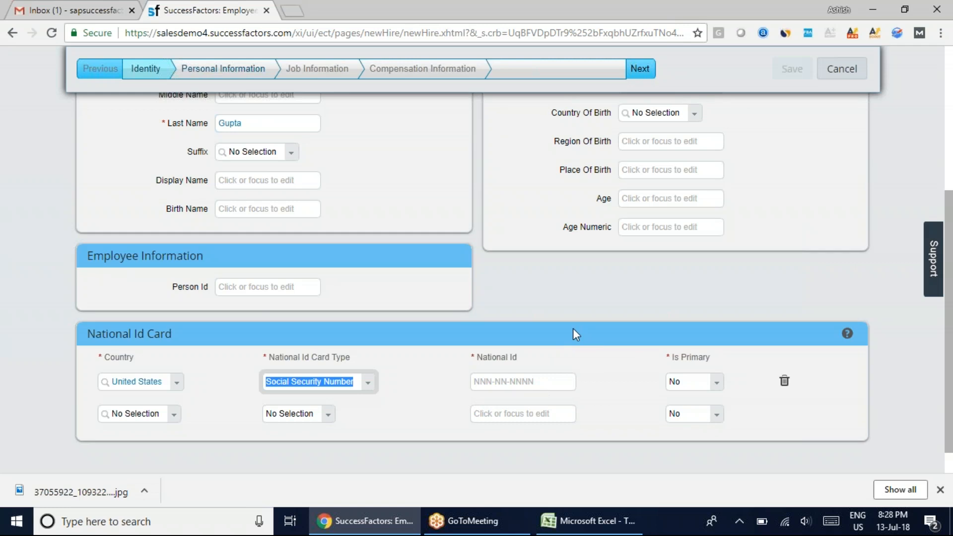
Change the National Id Card's country to India and its card type to Permanent Account Number
left_click(163, 381)
type("India")
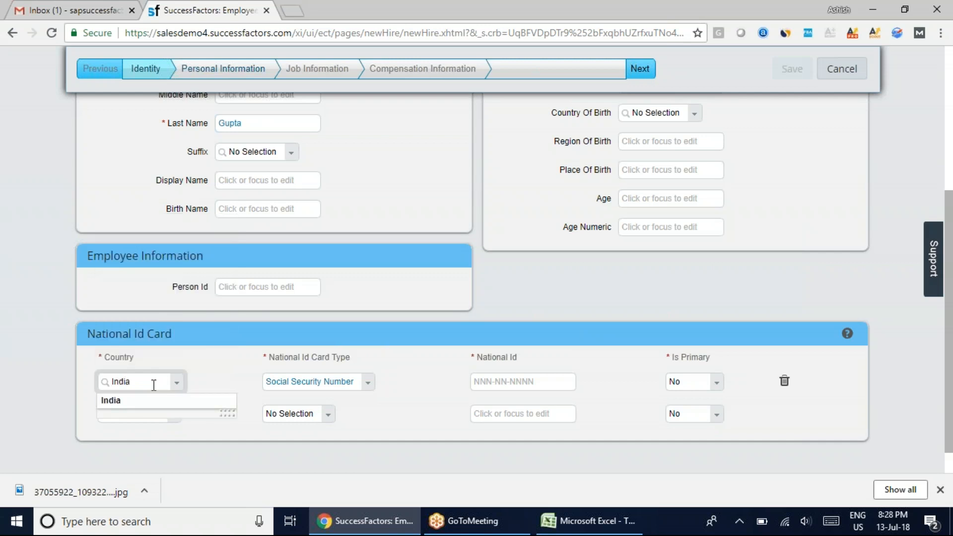
left_click(125, 402)
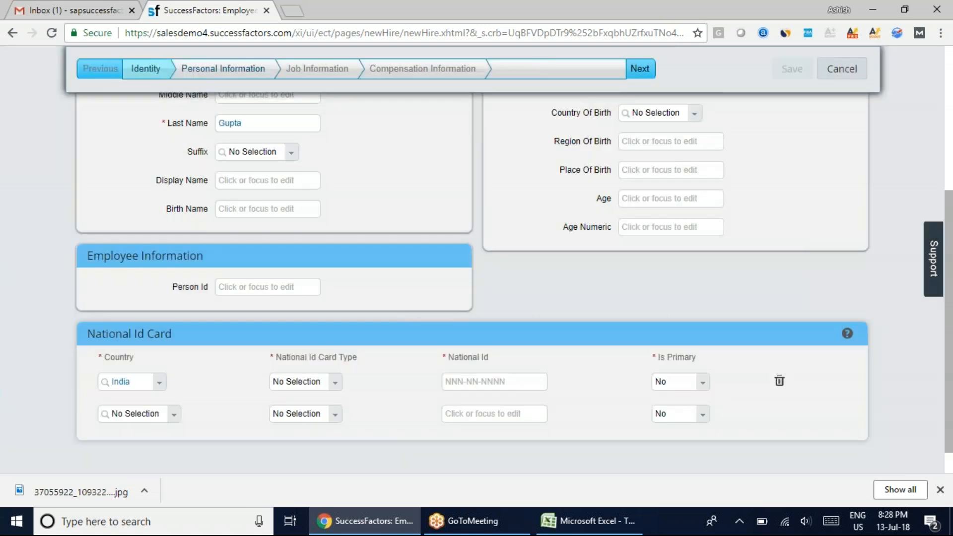
left_click(333, 383)
left_click(320, 412)
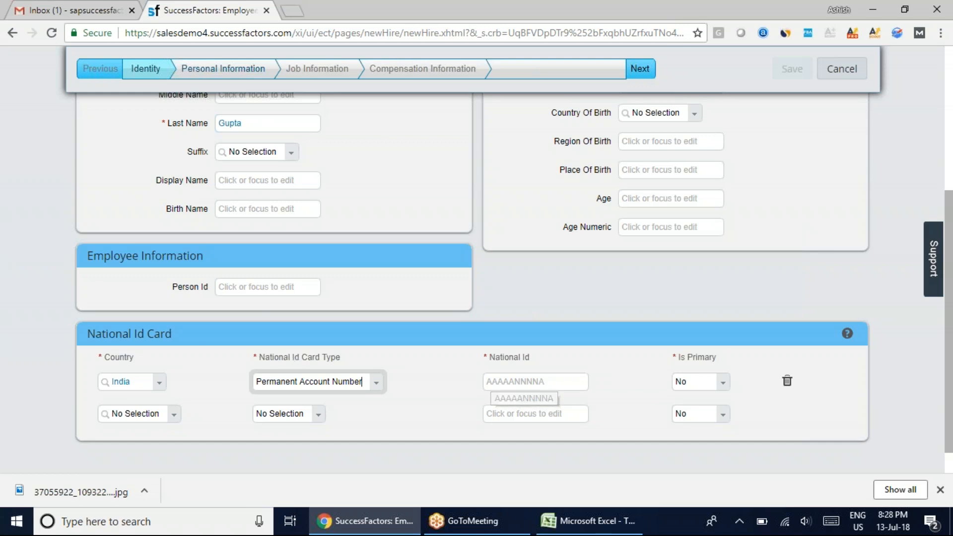
Change the National Id Card's country to Singapore and choose the NRIC national registration card type
left_click(131, 381)
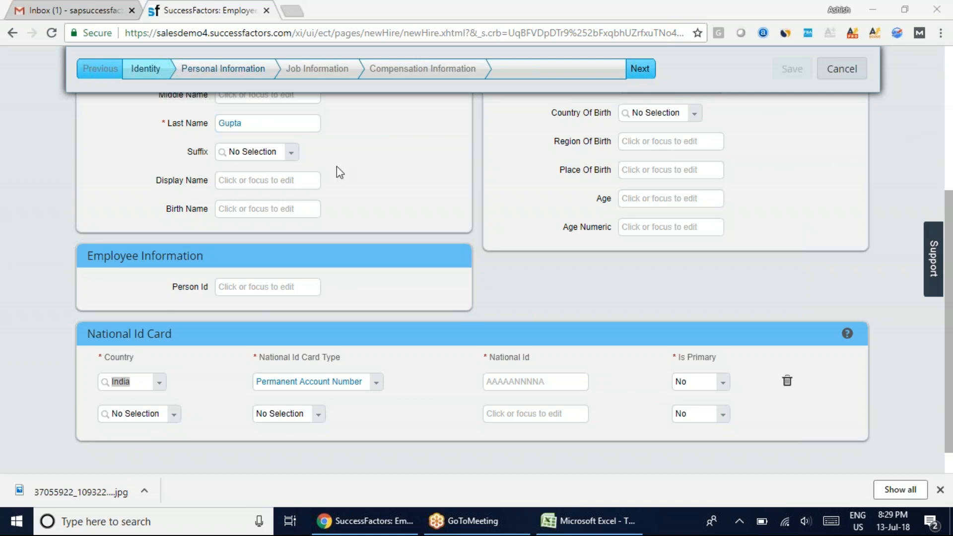
left_click(159, 382)
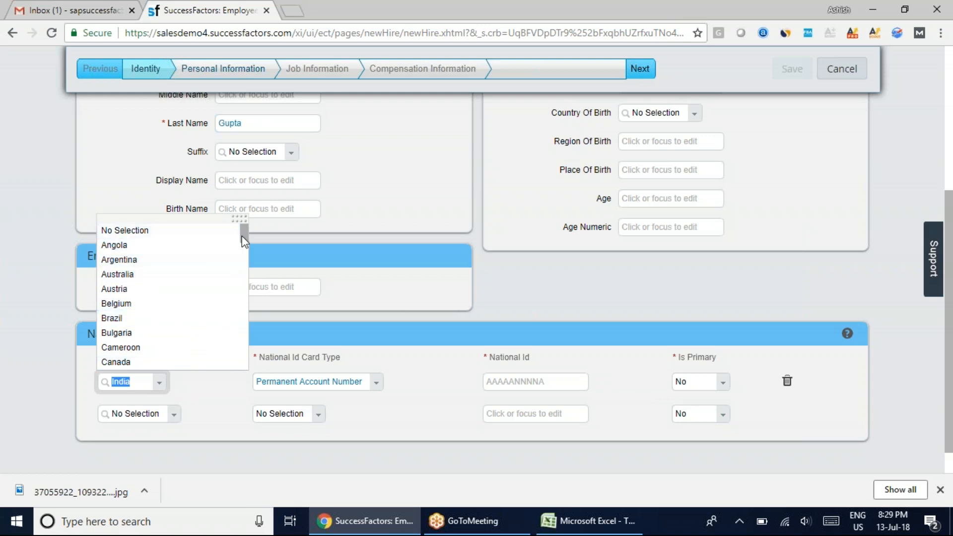
left_click_drag(242, 236, 225, 344)
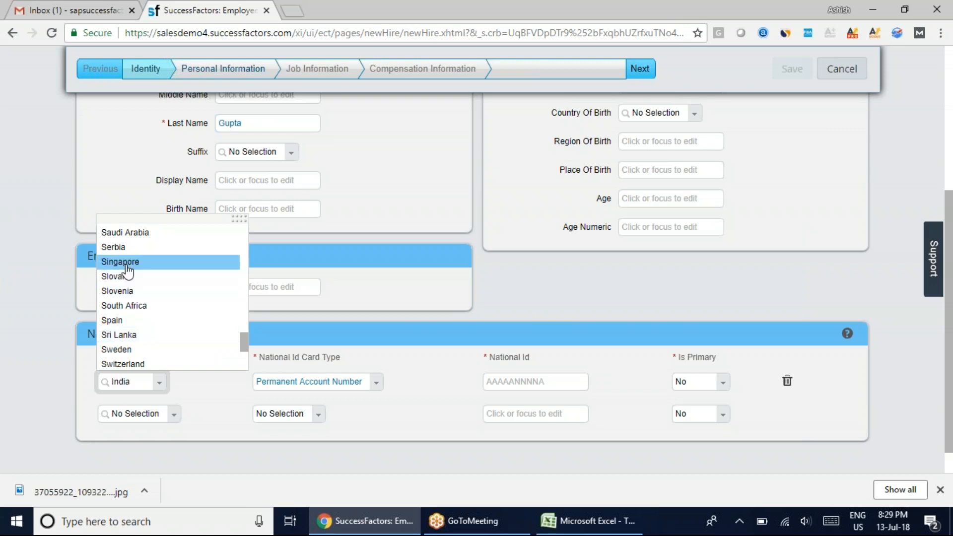
left_click(125, 263)
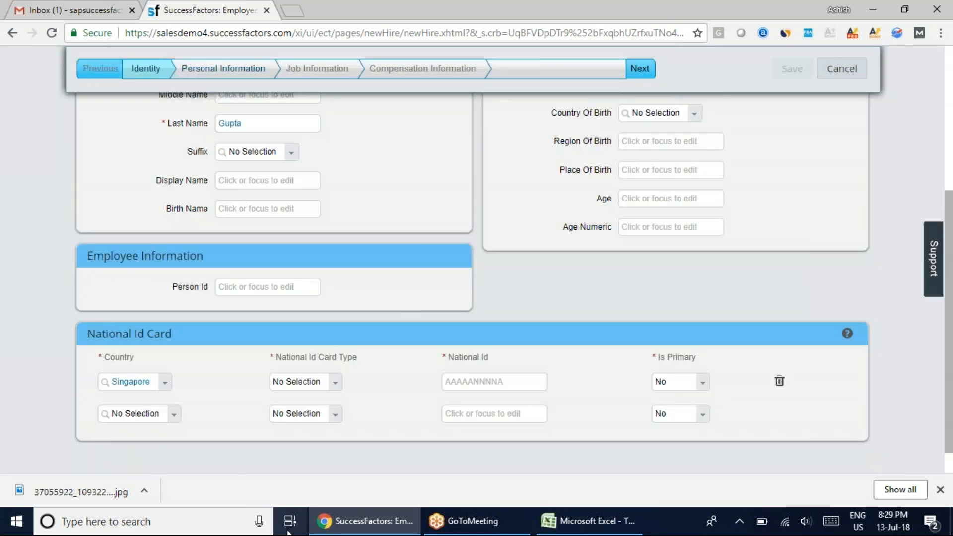
left_click(333, 388)
left_click(330, 411)
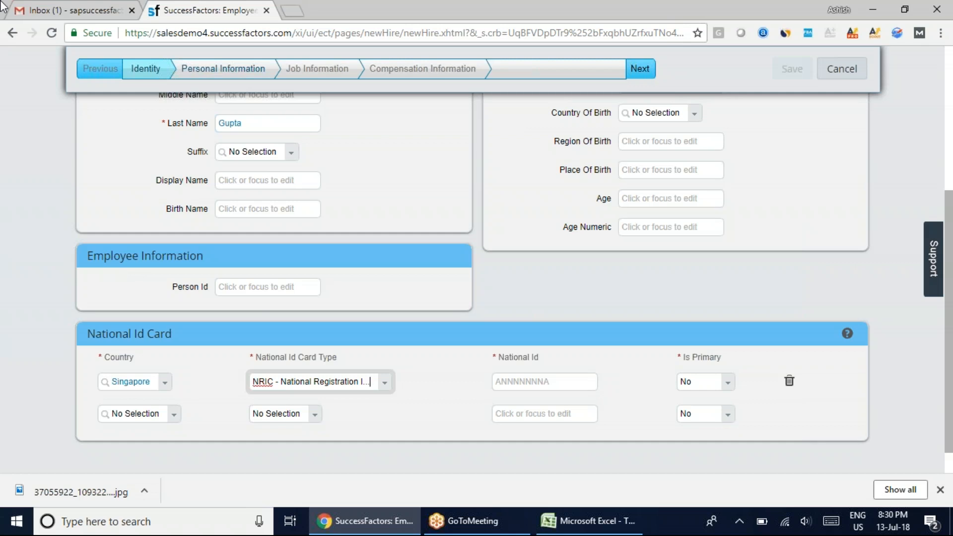
Change the National Id Card's country to Japan and its card type to Pension Number
left_click(144, 389)
type("Iap")
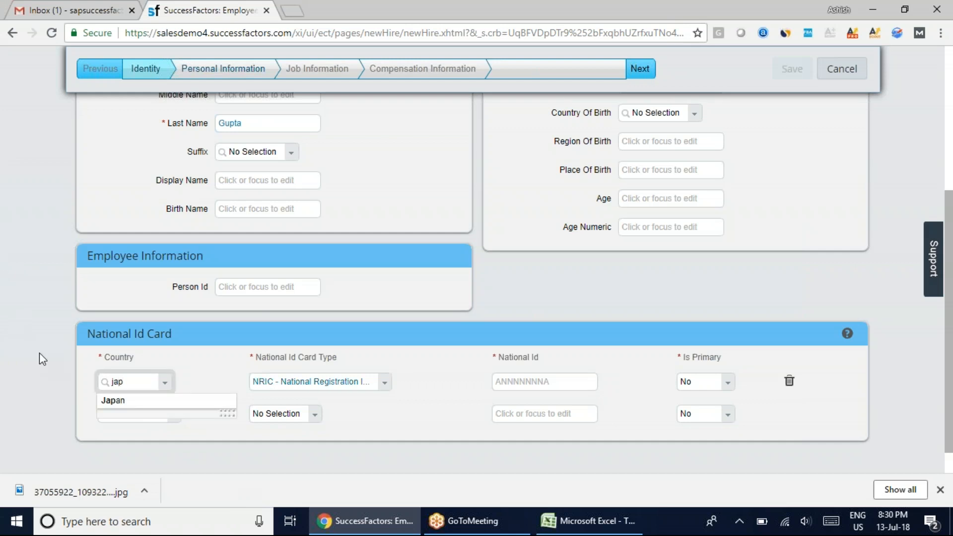
left_click(130, 403)
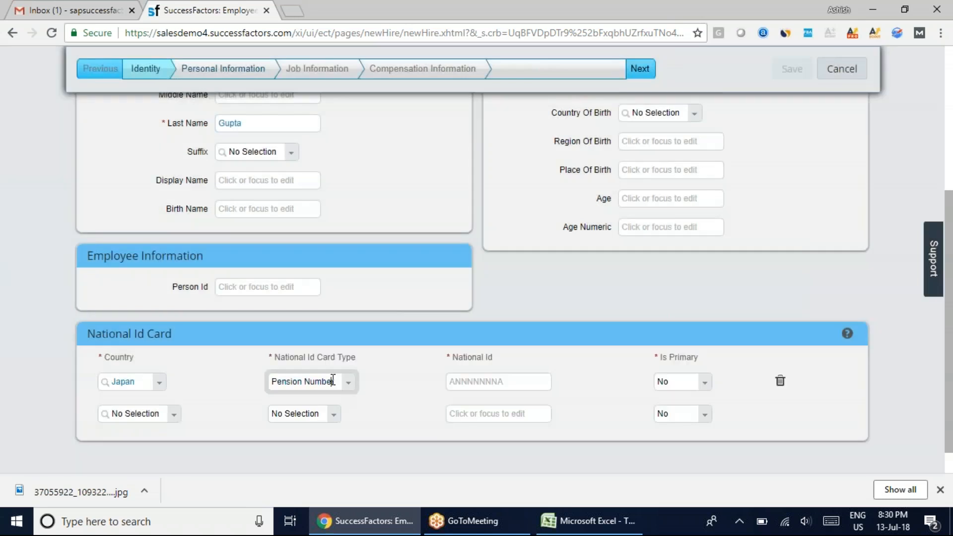
left_click(350, 386)
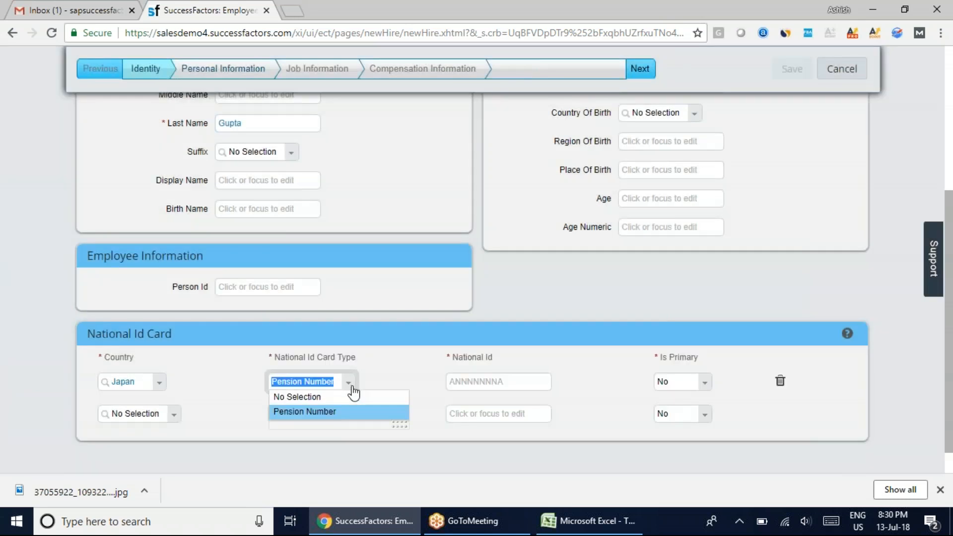
left_click(330, 412)
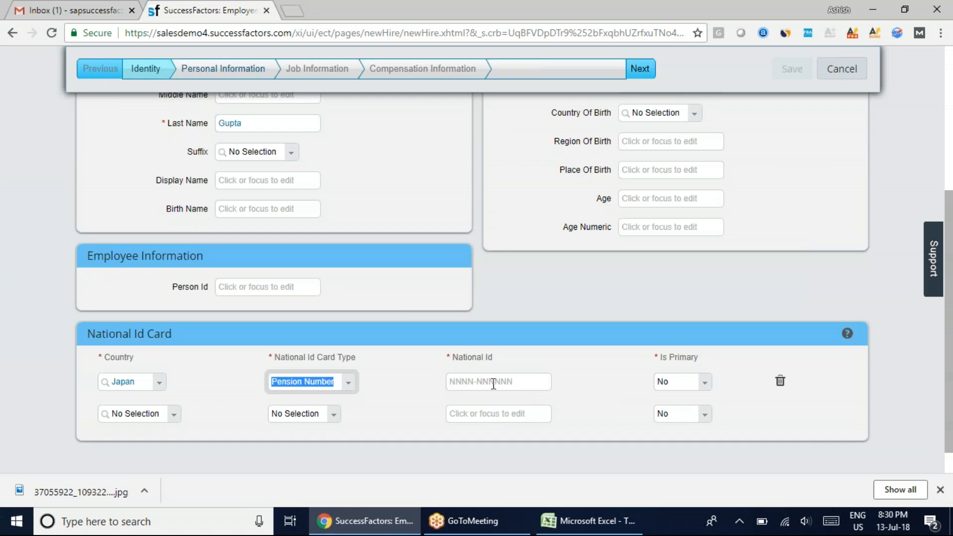
left_click(886, 21)
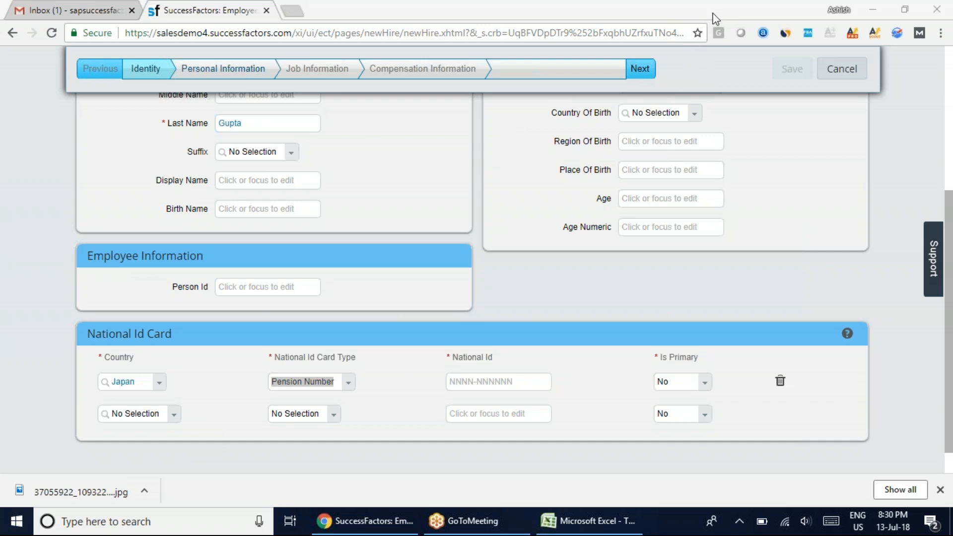
Change the National Id Card's country to Australia and its card type to TFN - Tax File Number
left_click(158, 383)
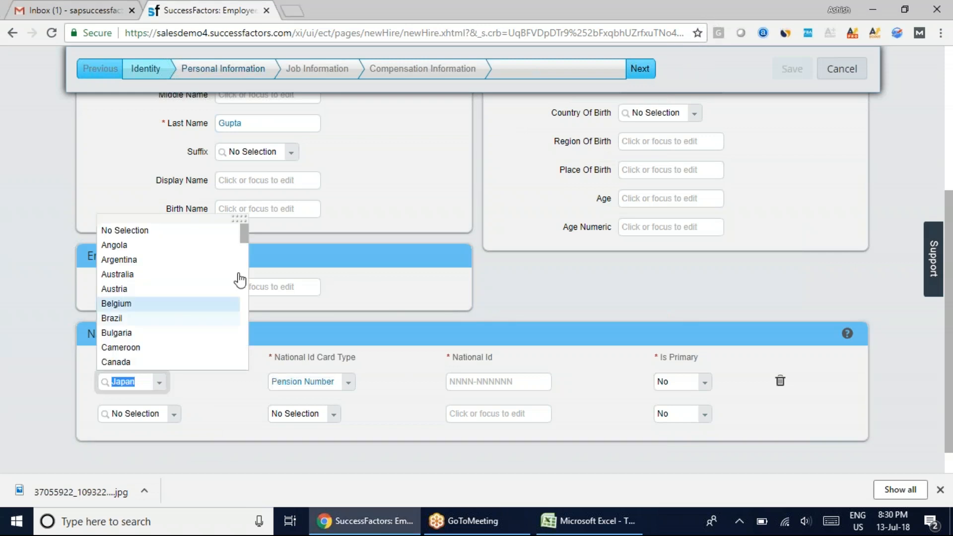
left_click(167, 275)
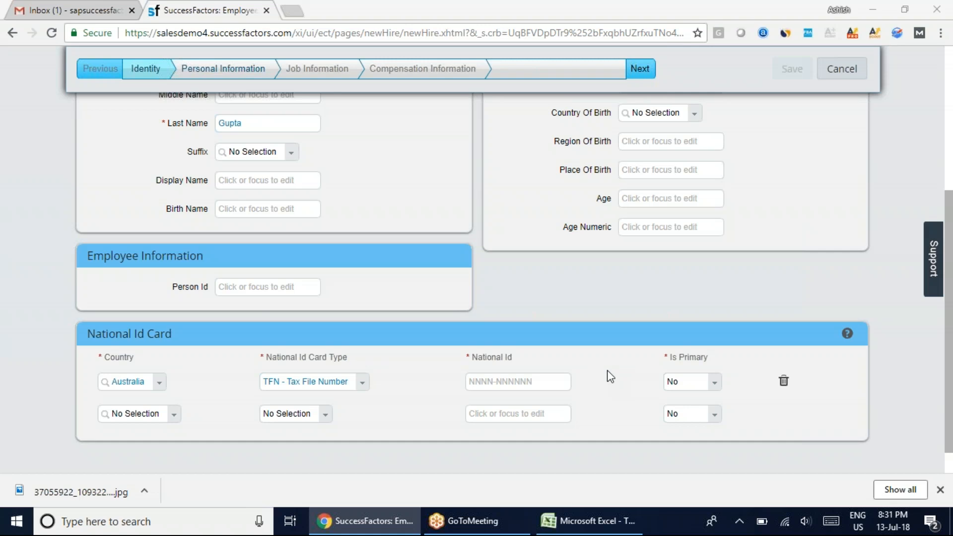
Change the National Id Card's country to United States and its card type to Social Security Number
left_click(143, 379)
type("uni")
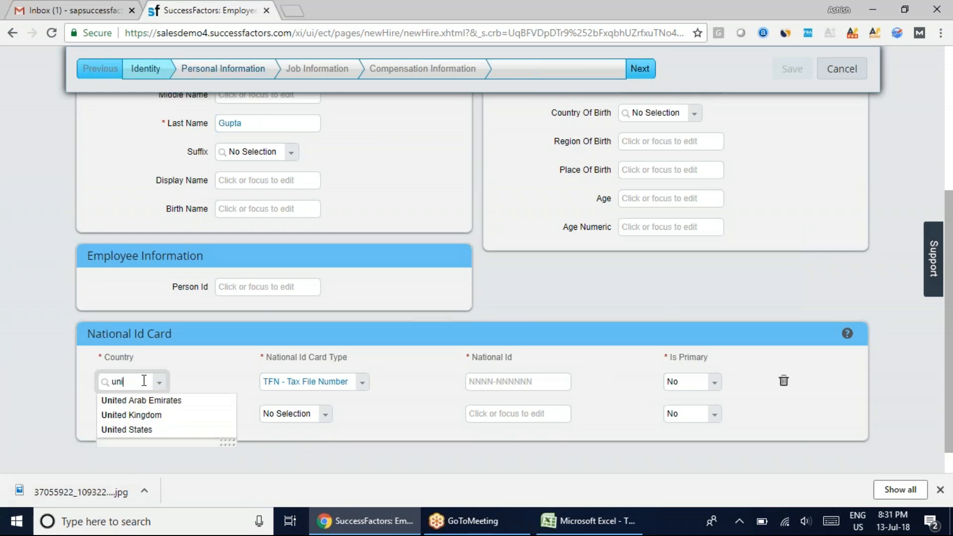
left_click(149, 431)
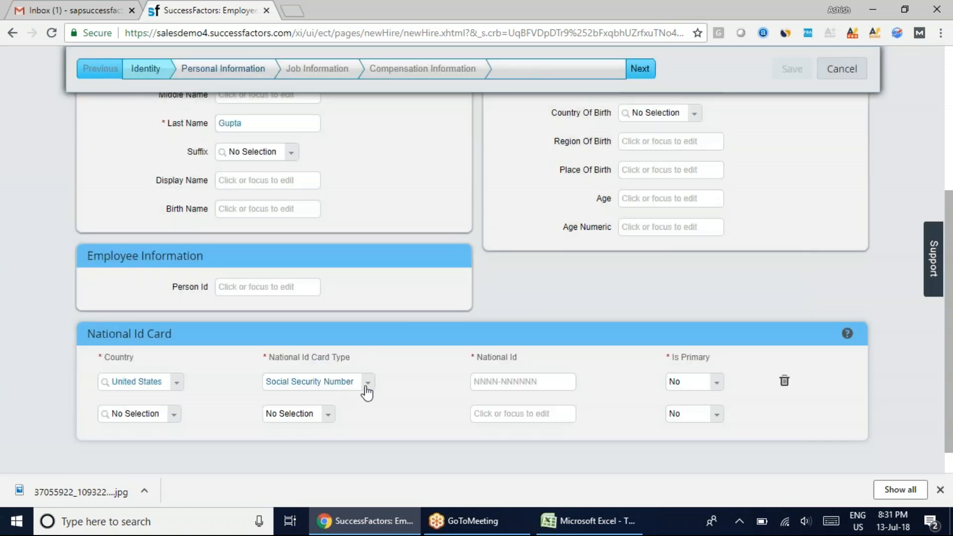
left_click(368, 388)
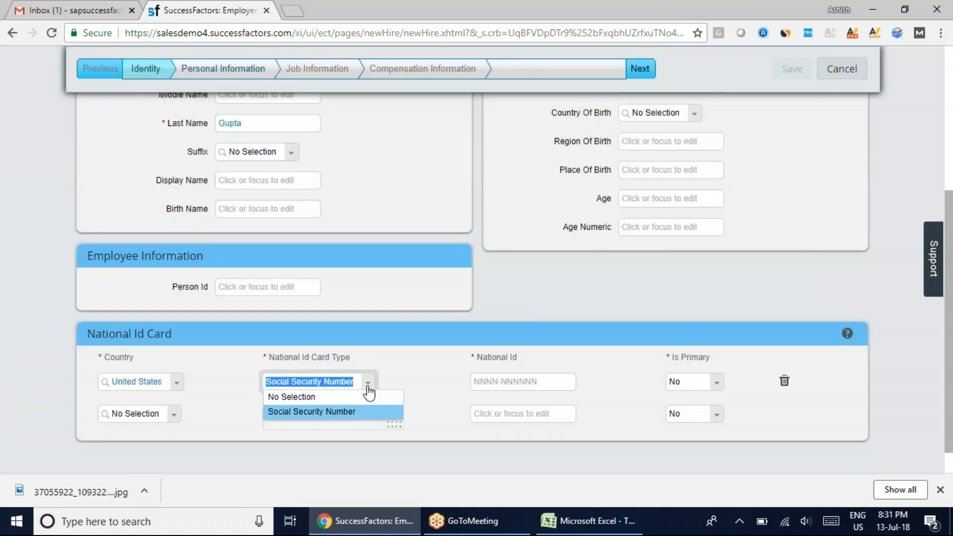
left_click(350, 411)
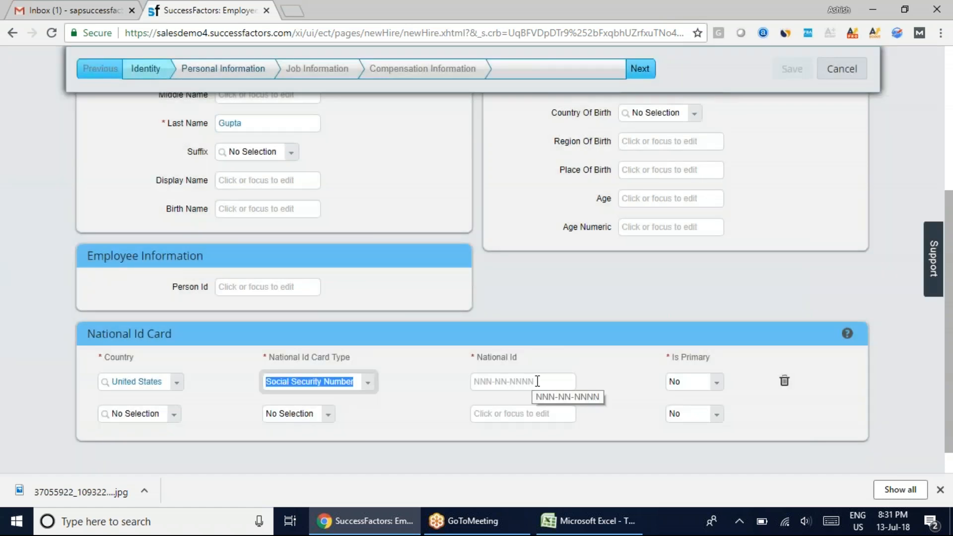
Enter the employee's National Id number in the United States card row and set Is Primary to Yes
left_click(538, 381)
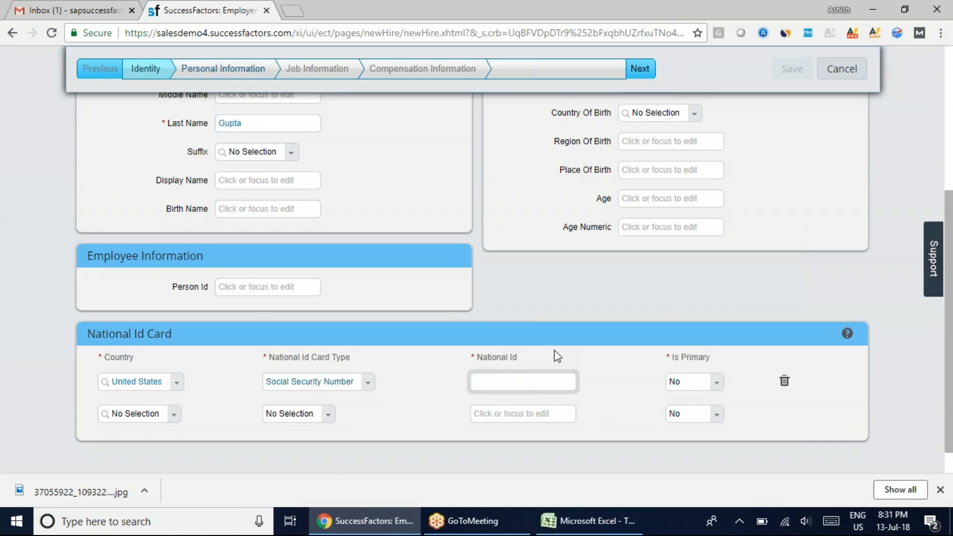
type("987-65-4321")
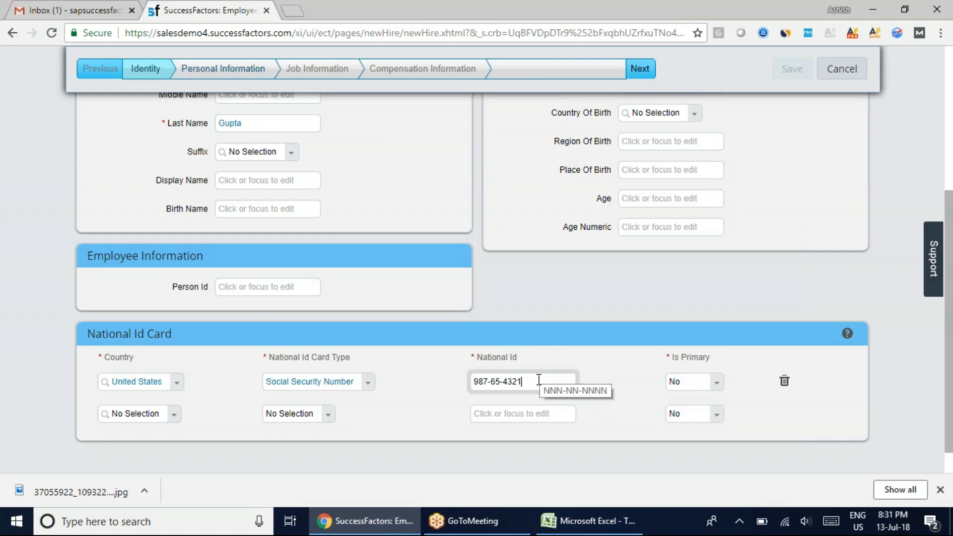
left_click(588, 342)
left_click(716, 382)
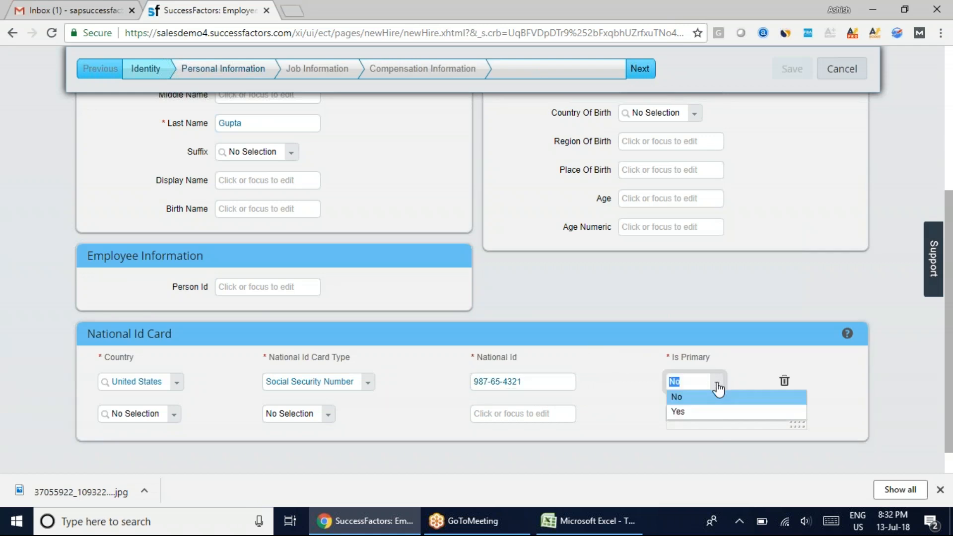
left_click(696, 411)
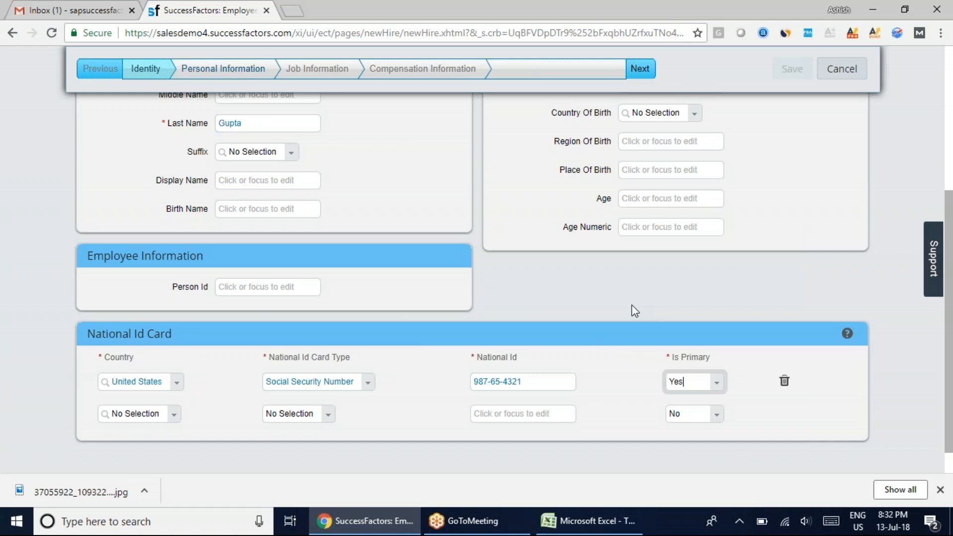
Fill in the employee's date of birth in the Person Info section
left_click_drag(949, 277, 952, 179)
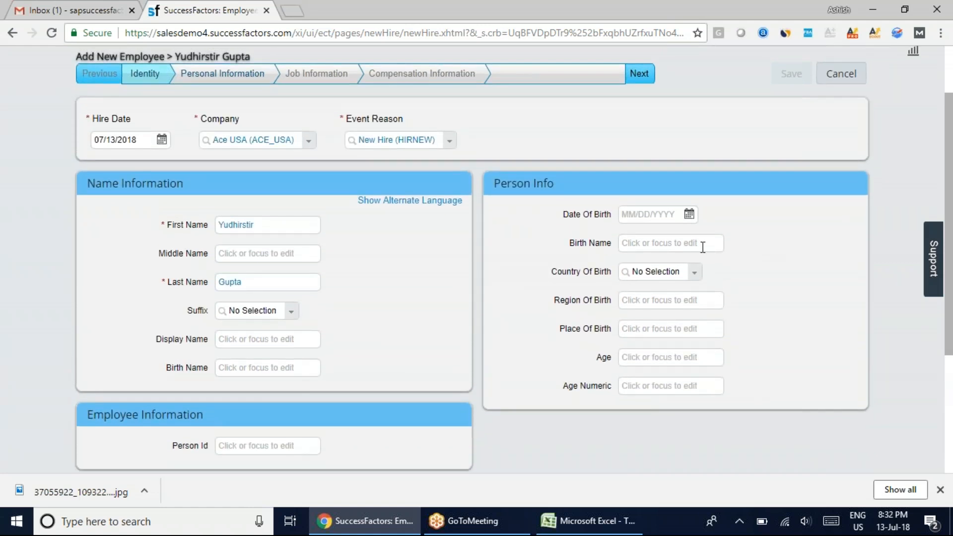
left_click(691, 214)
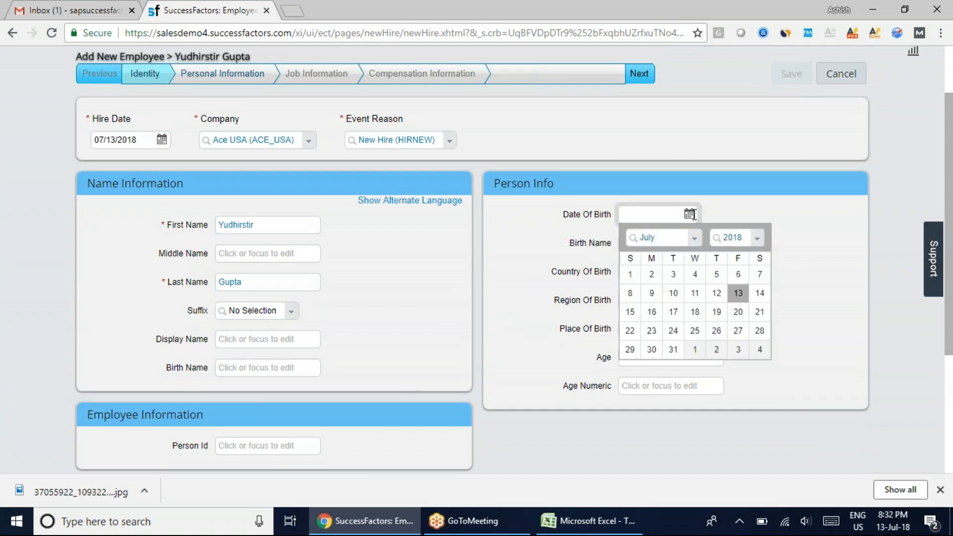
left_click(758, 239)
scroll(729, 327, "up", 8)
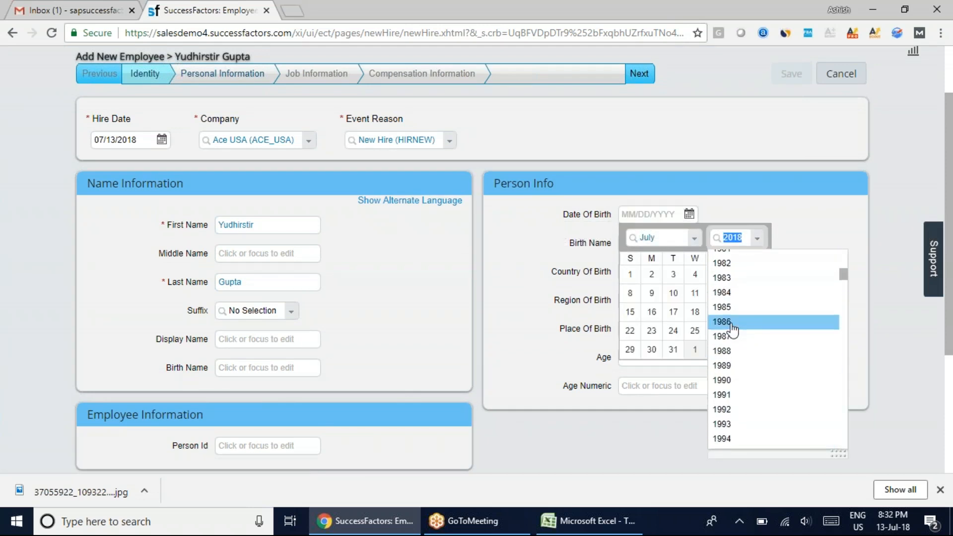
scroll(732, 329, "up", 3)
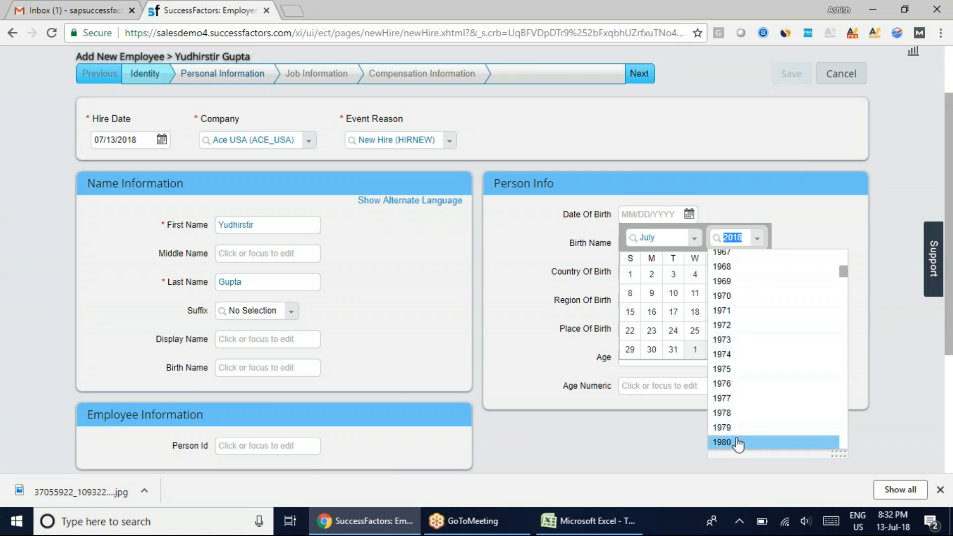
scroll(738, 445, "down", 1)
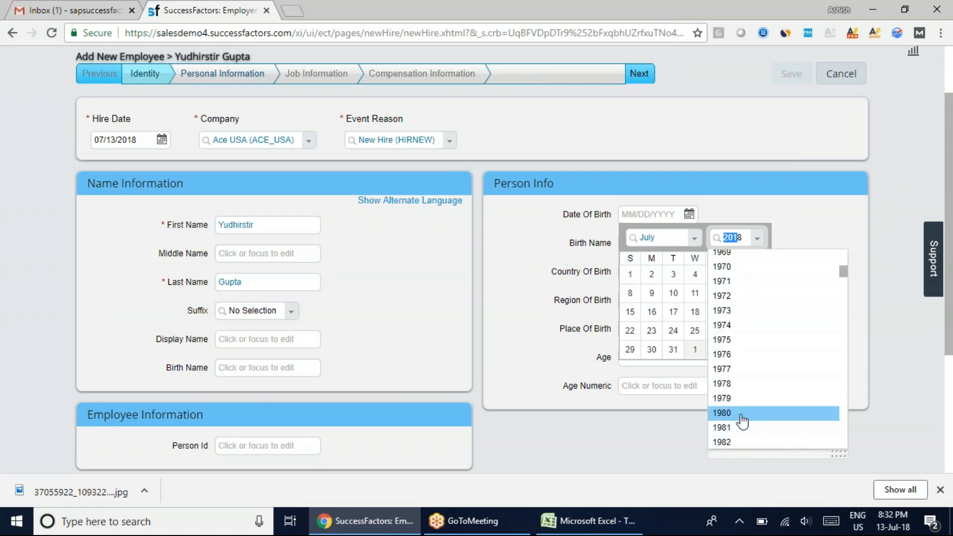
left_click(775, 412)
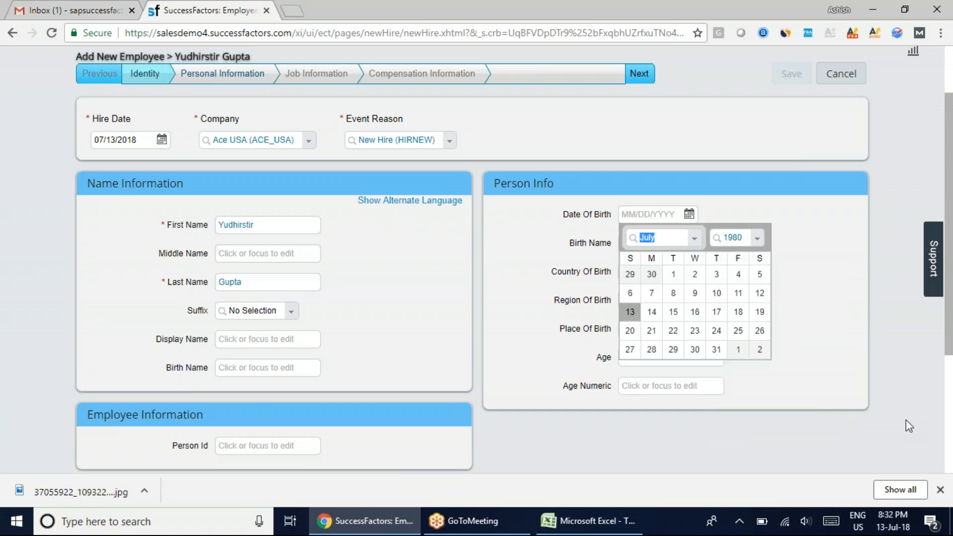
left_click(630, 312)
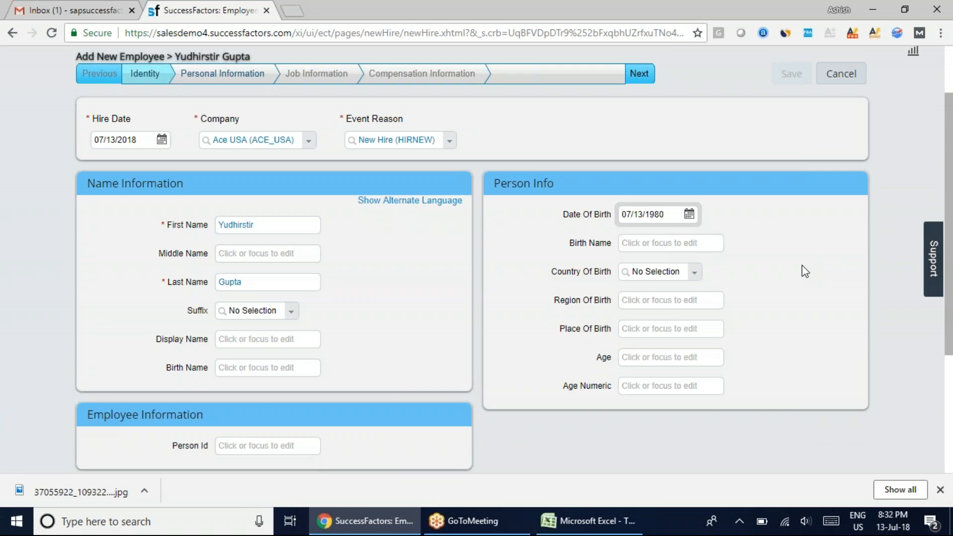
Correct the spelling of the employee's first name in the Name Information section
left_click(238, 224)
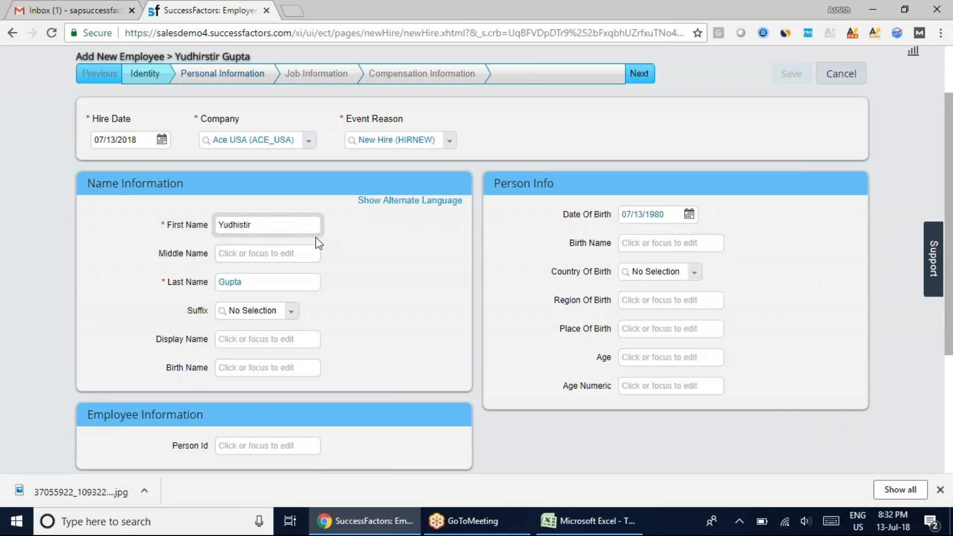
left_click(387, 271)
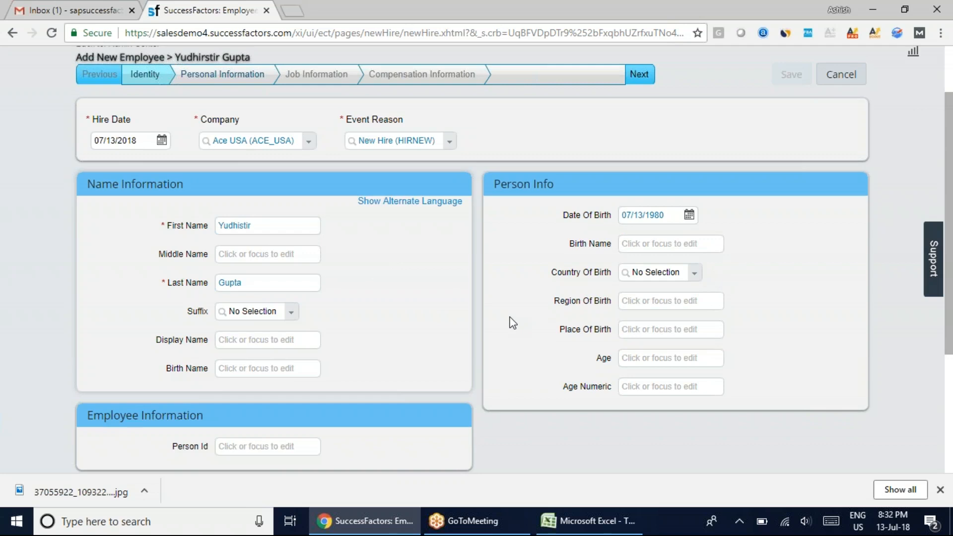
Clear the employee's required last name and try to continue to the Personal Information stage
scroll(508, 321, "up", 2)
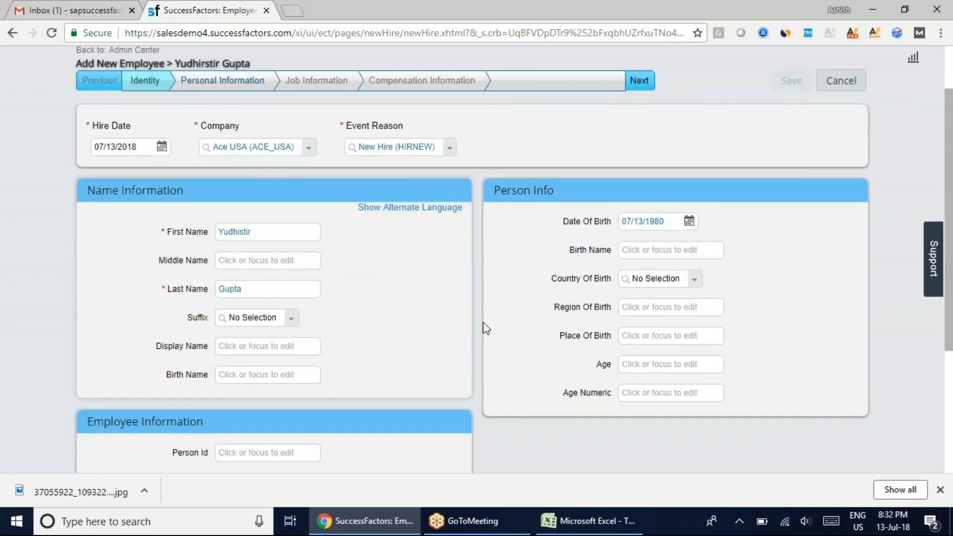
left_click(246, 288)
key("BackSpace")
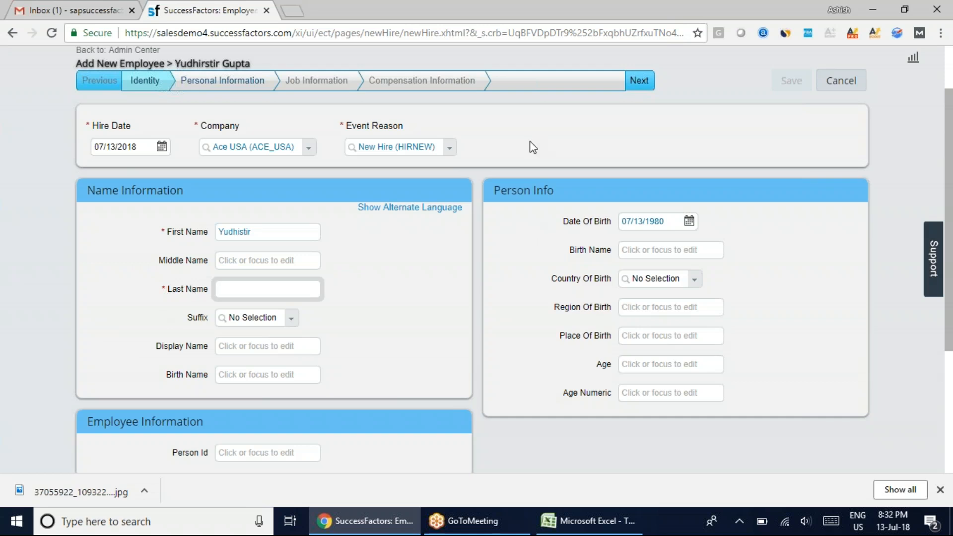
left_click(638, 80)
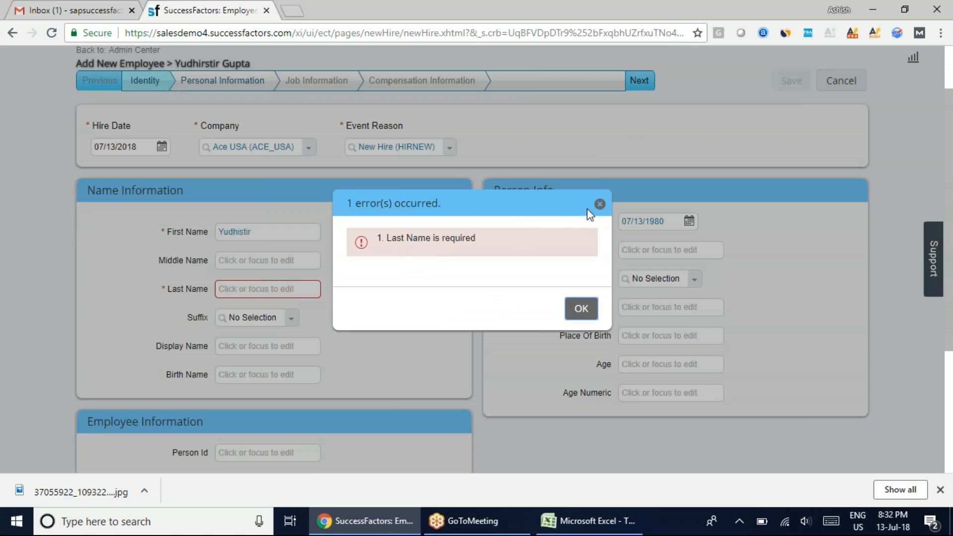
left_click(600, 204)
Re-enter the employee's last name and continue to the Personal Information stage
left_click(272, 289)
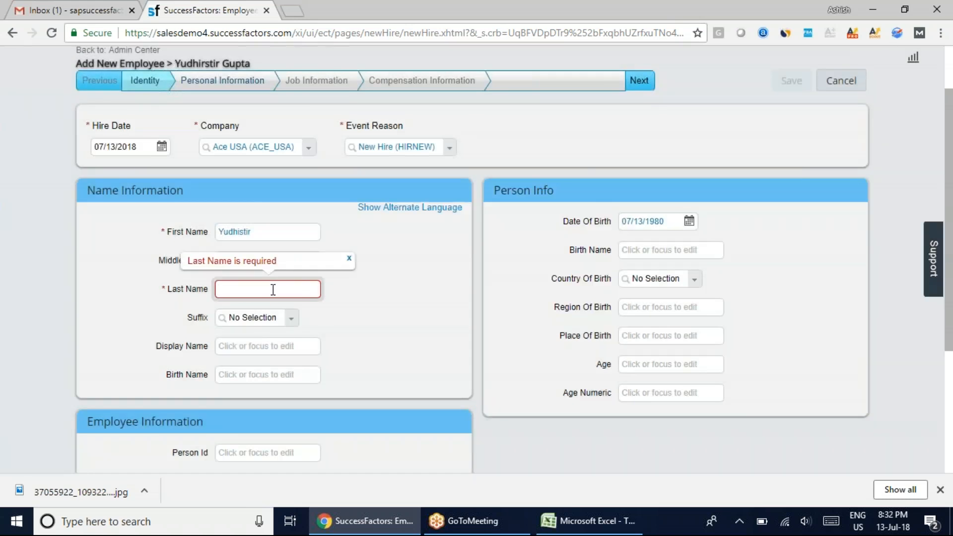
left_click(437, 321)
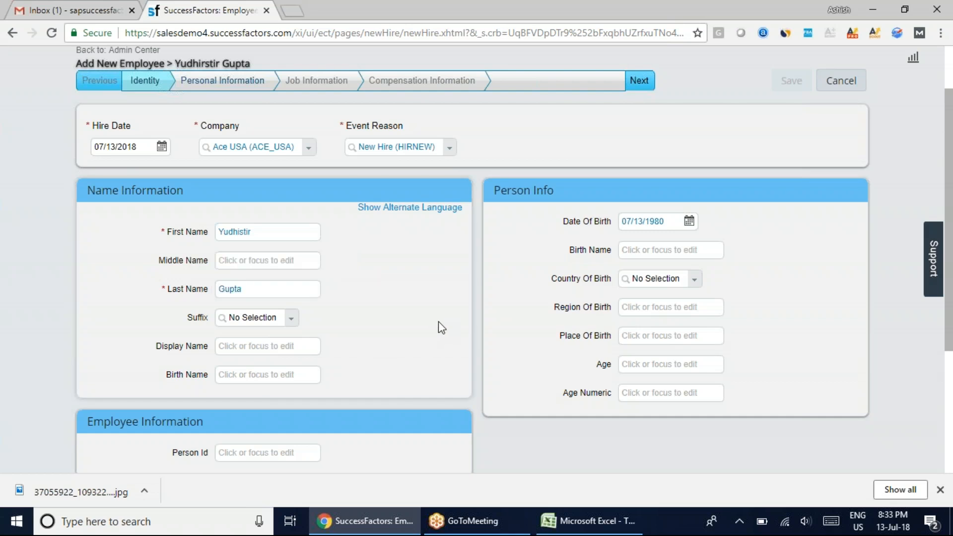
left_click(639, 81)
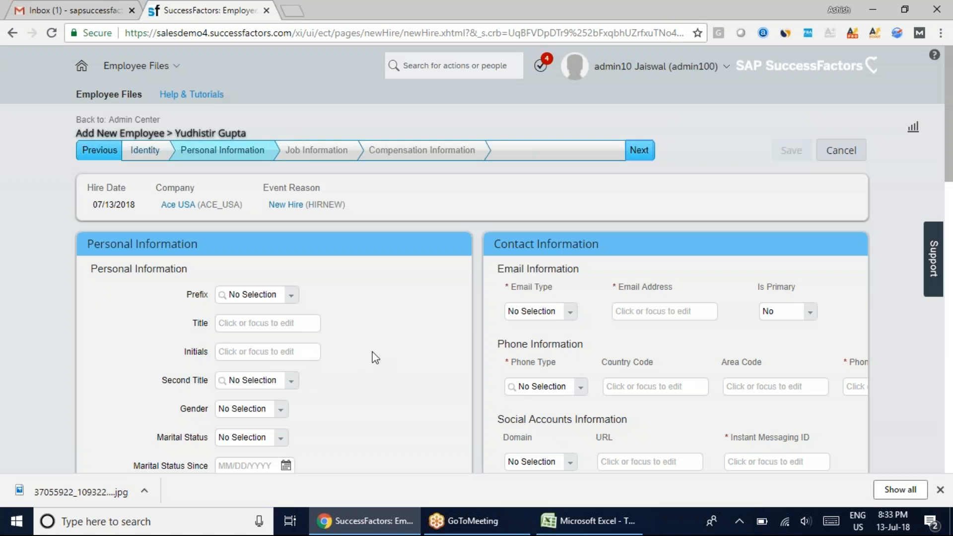
Set the employee's gender to Male and marital status to Married in the Personal Information section
scroll(393, 342, "down", 3)
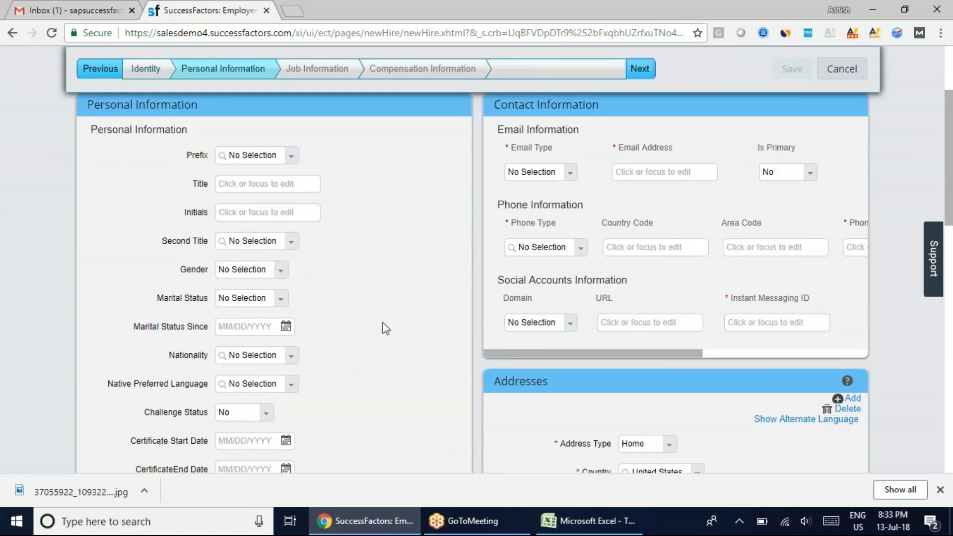
left_click_drag(117, 106, 160, 106)
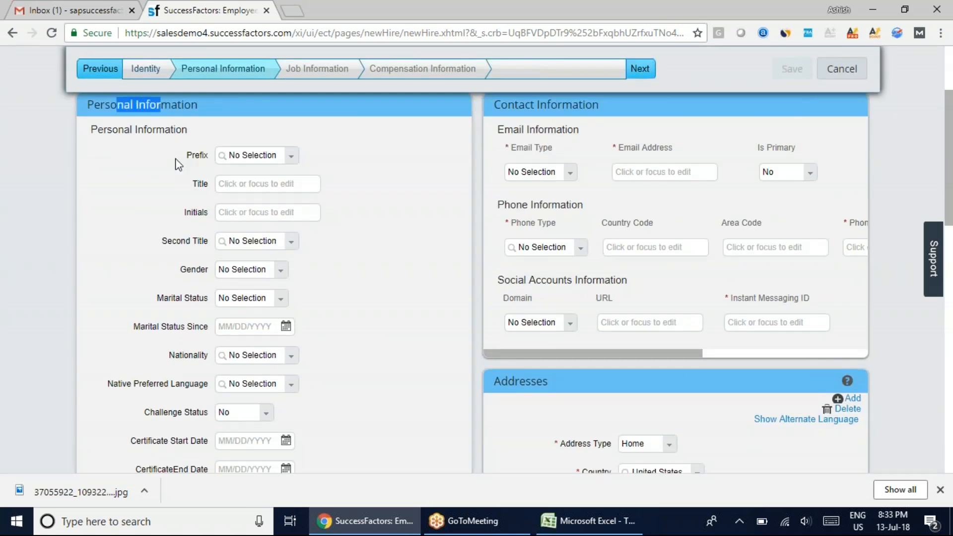
left_click(280, 274)
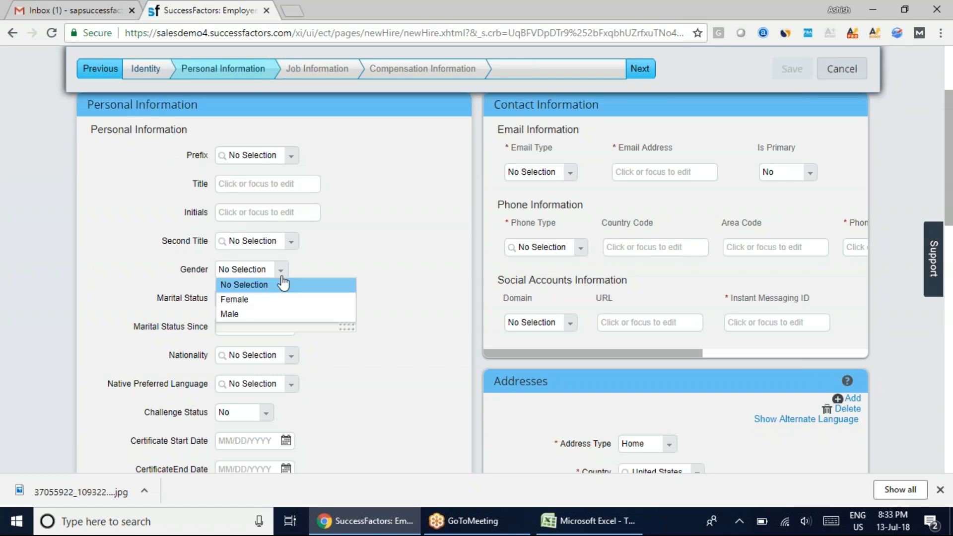
left_click(253, 314)
left_click(292, 246)
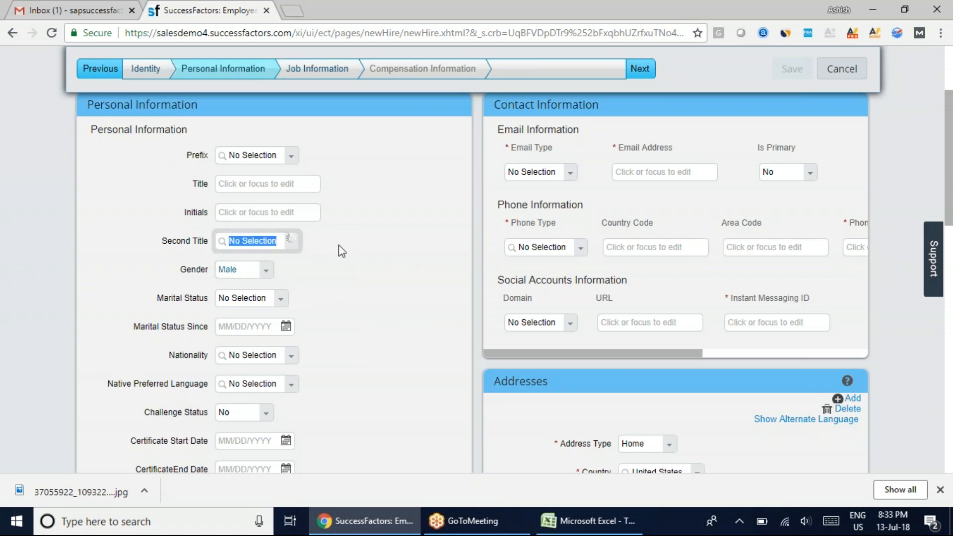
left_click(401, 241)
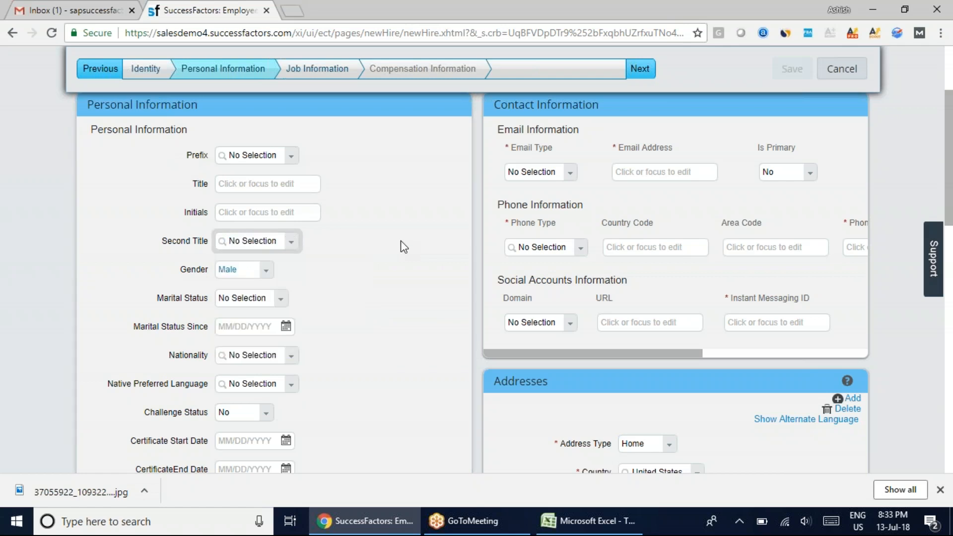
left_click(279, 299)
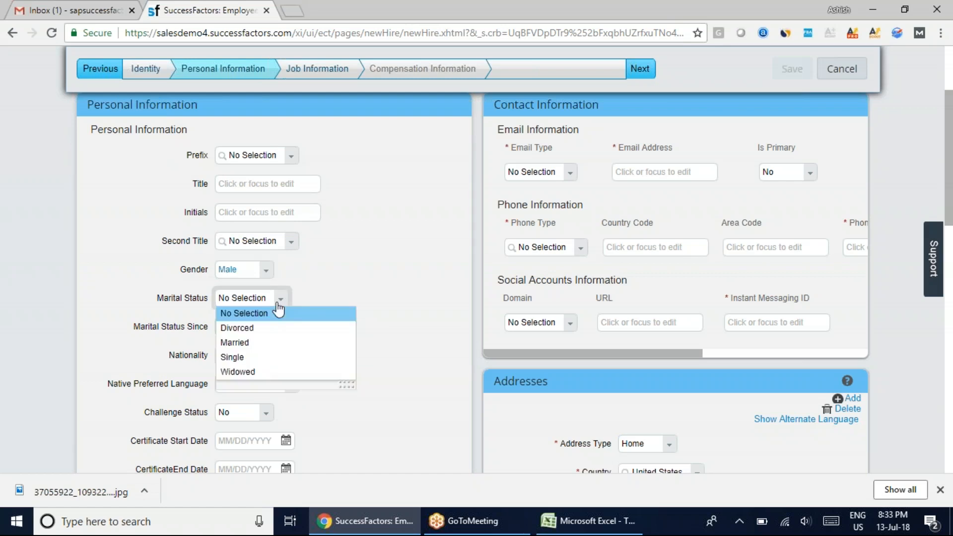
left_click(265, 343)
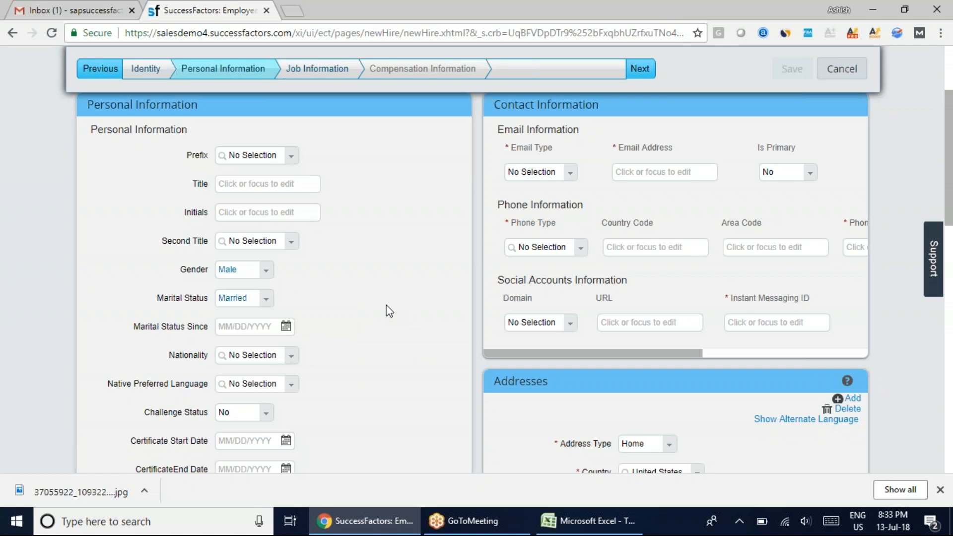
Set the Marital Status Since date to 07/13/2011 in the Personal Information section
left_click(287, 327)
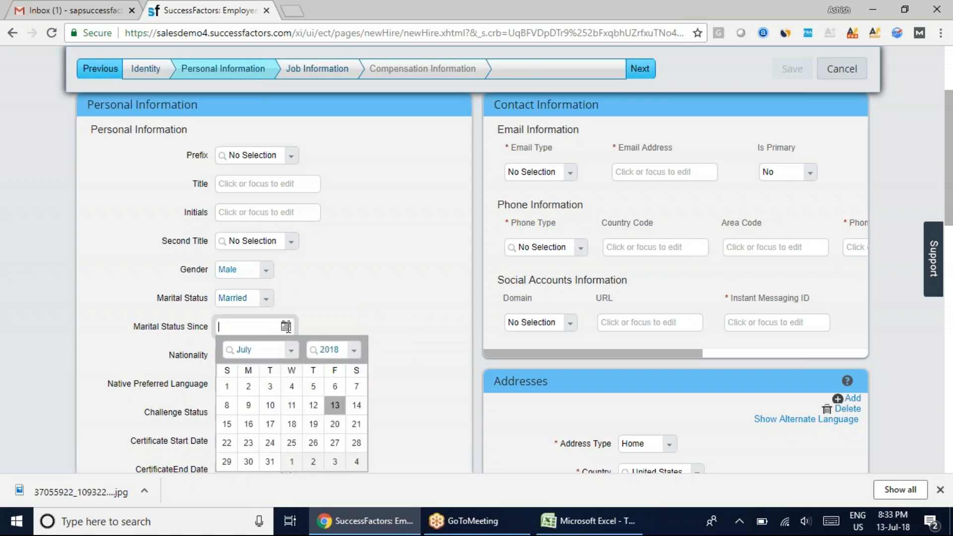
left_click(352, 350)
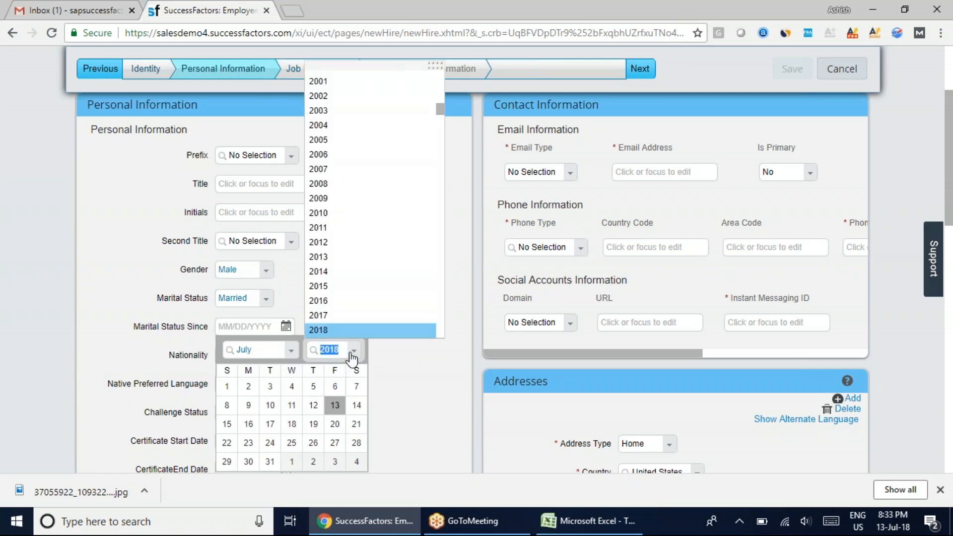
left_click(340, 228)
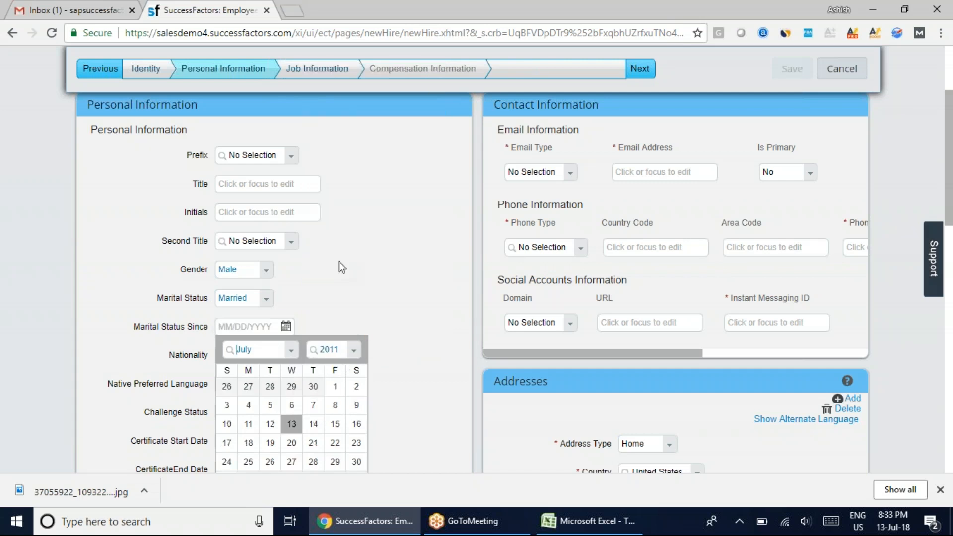
left_click(291, 250)
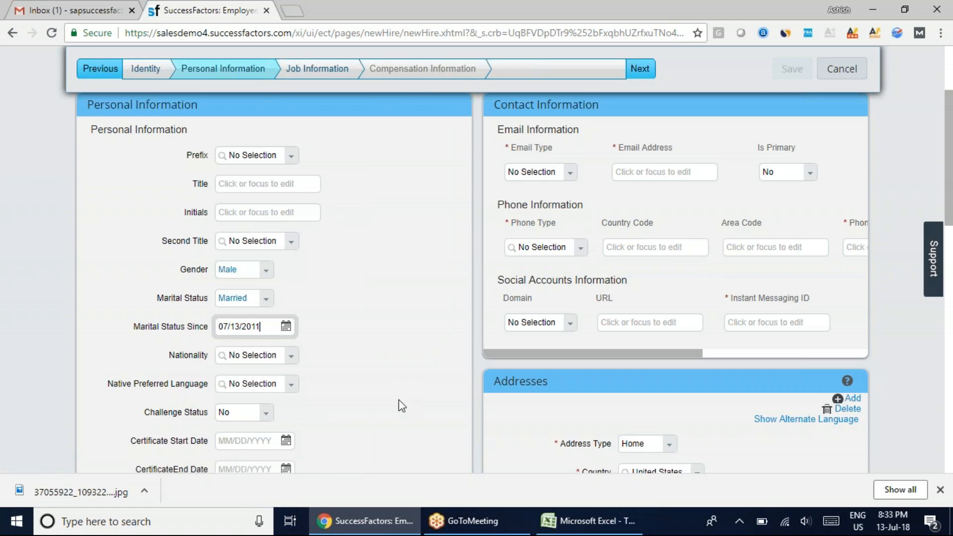
Set the employee's nationality to United States
scroll(377, 387, "down", 3)
scroll(351, 255, "up", 3)
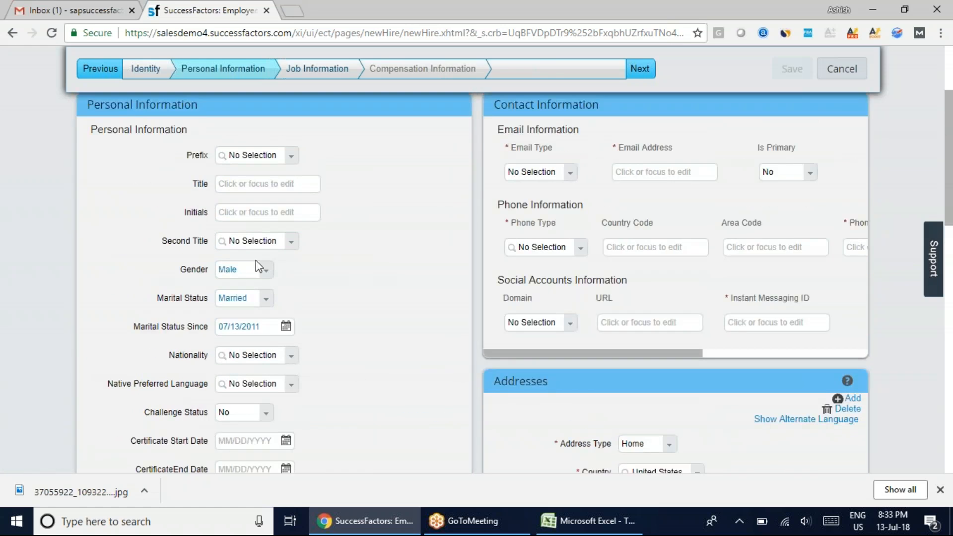
left_click(255, 355)
type("uni")
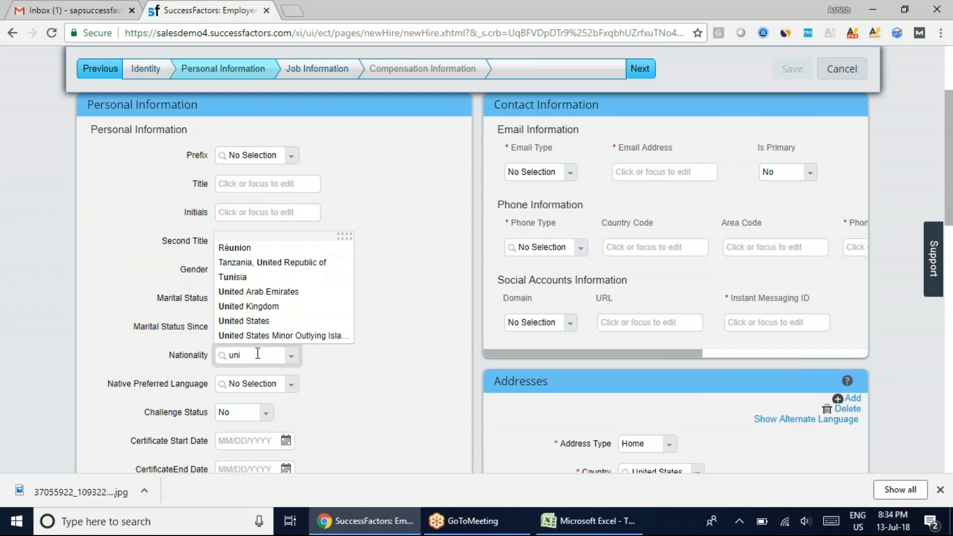
left_click(248, 321)
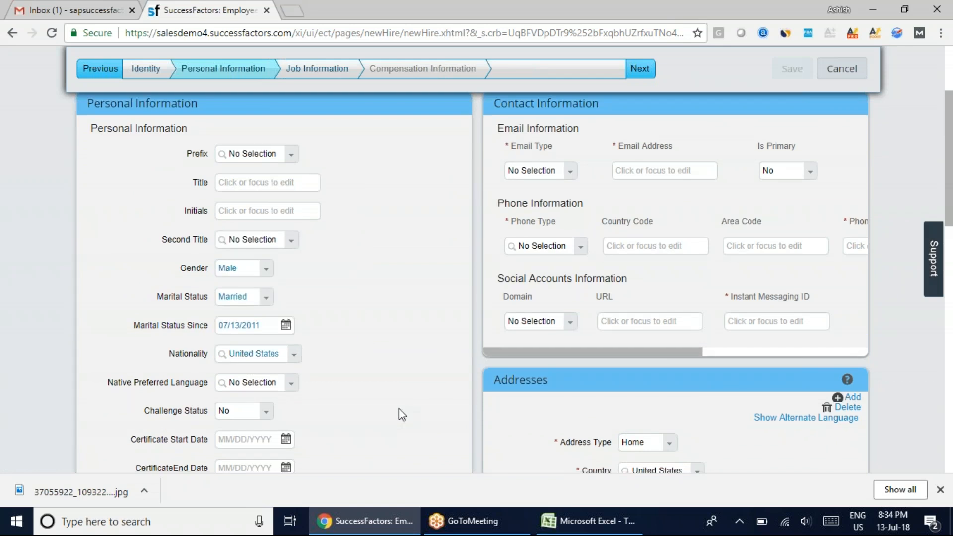
Enter the first and last name of a dependent in the first row of the Dependents section
scroll(398, 409, "down", 3)
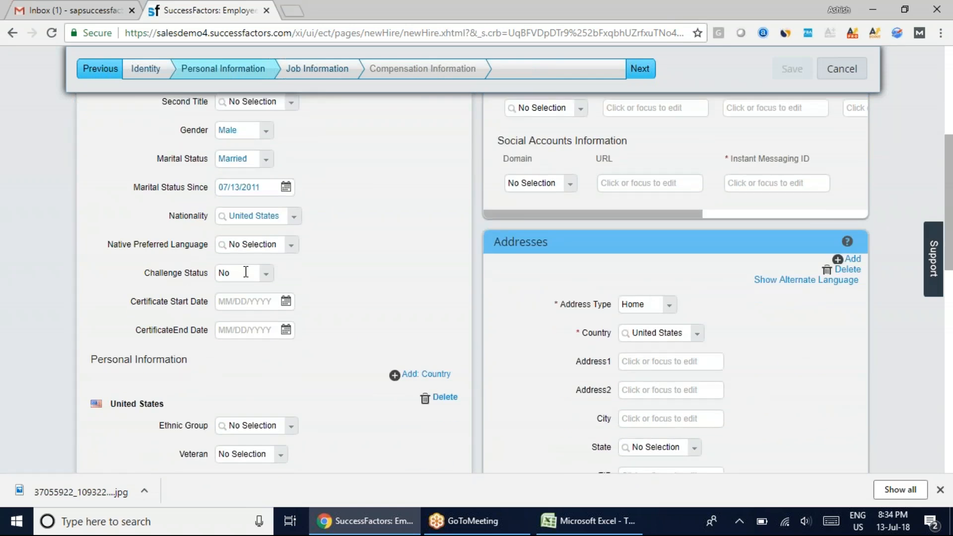
scroll(336, 384, "down", 3)
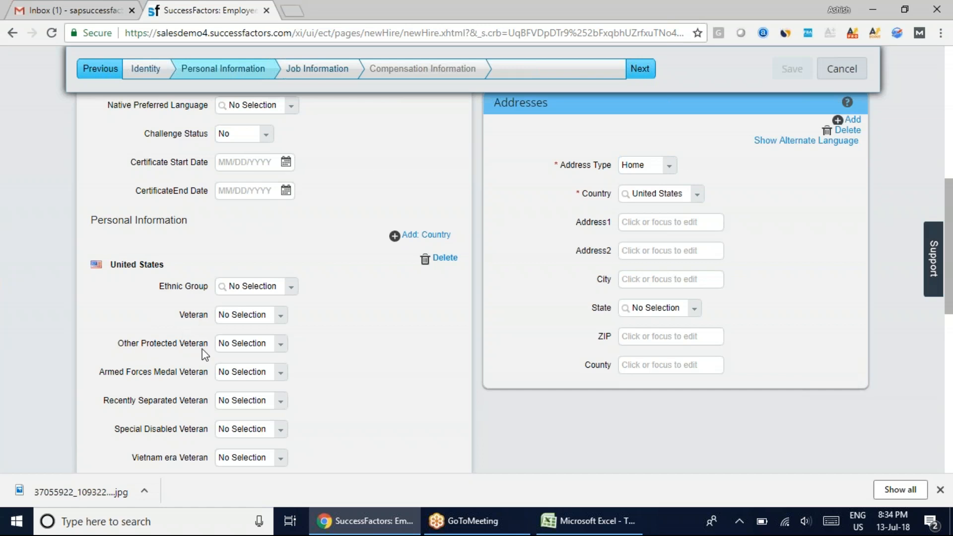
scroll(205, 354, "down", 4)
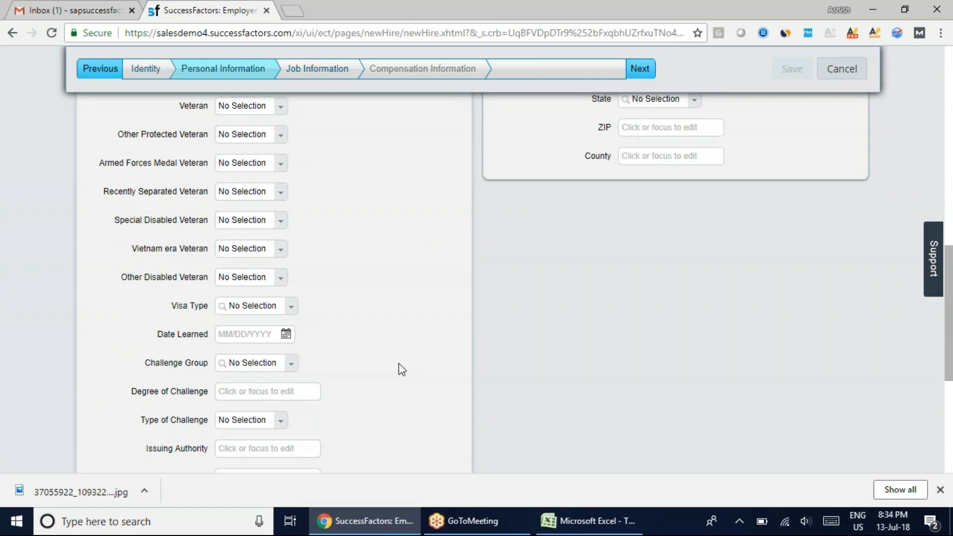
scroll(399, 364, "down", 4)
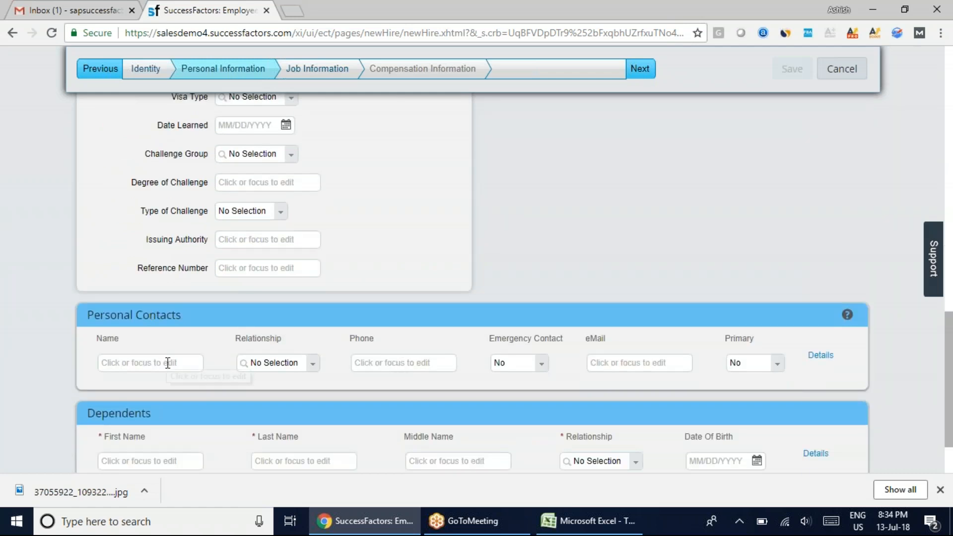
scroll(242, 399, "down", 2)
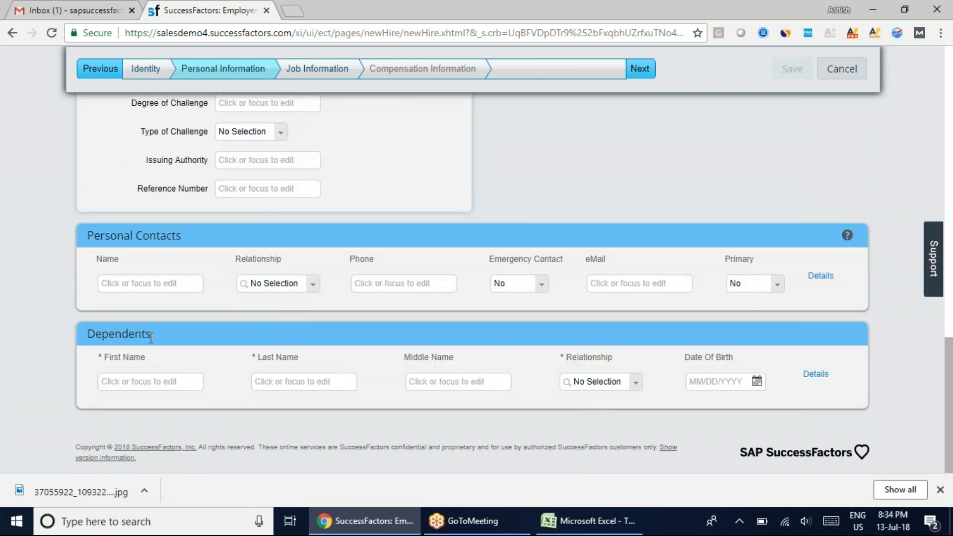
left_click(170, 382)
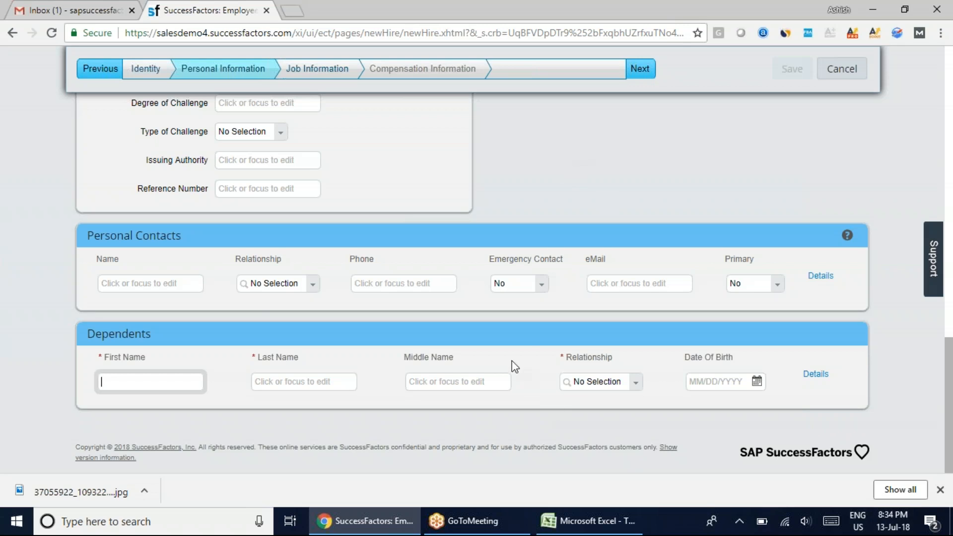
left_click(292, 382)
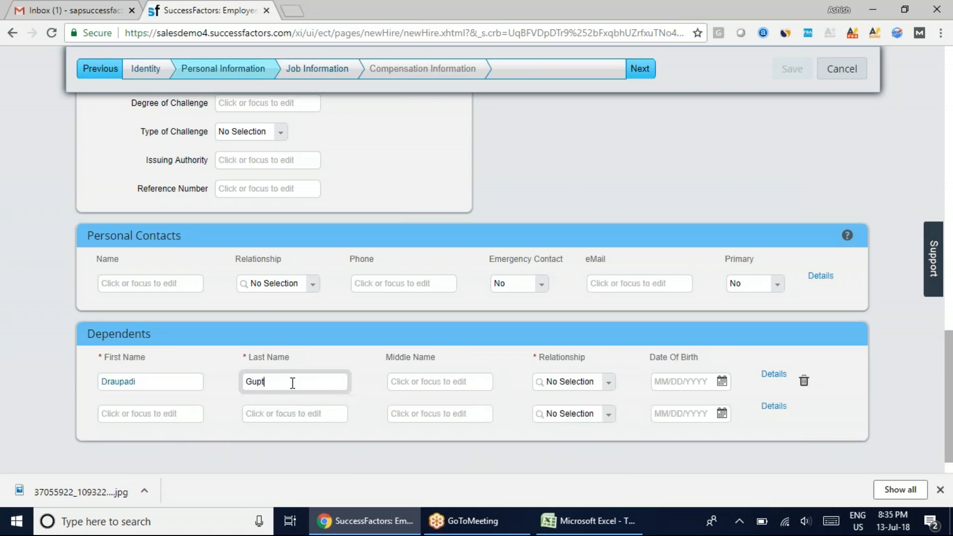
key("Tab")
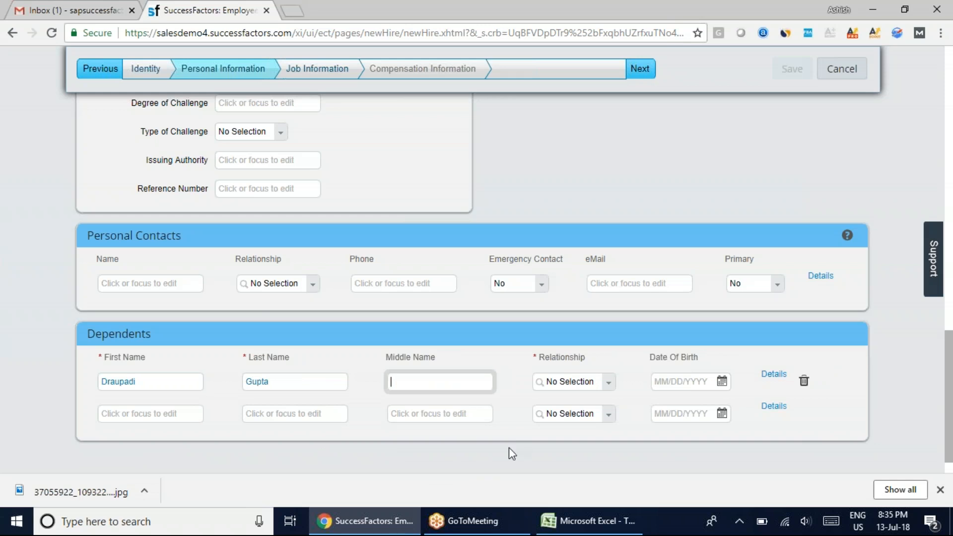
Set the dependent's relationship to Spouse
left_click(612, 388)
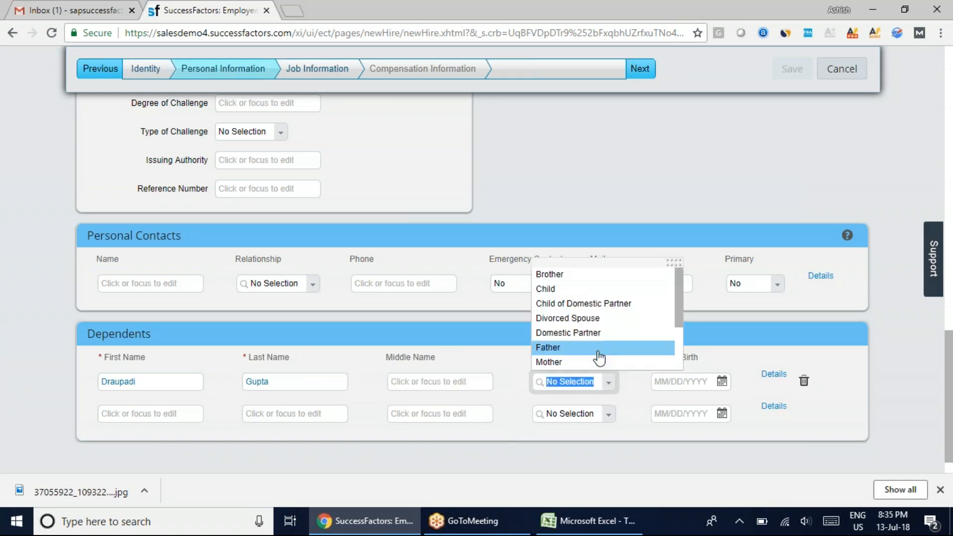
left_click_drag(684, 298, 684, 327)
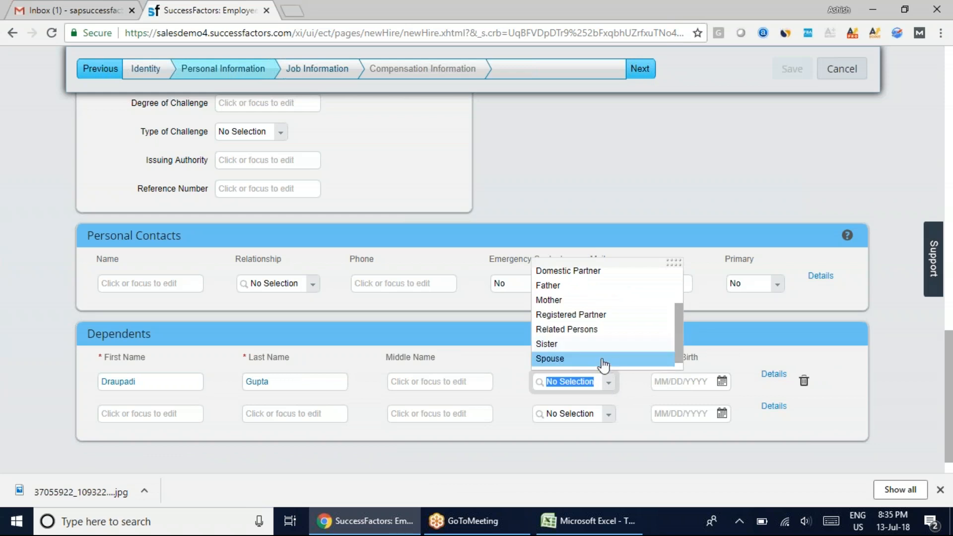
left_click(571, 359)
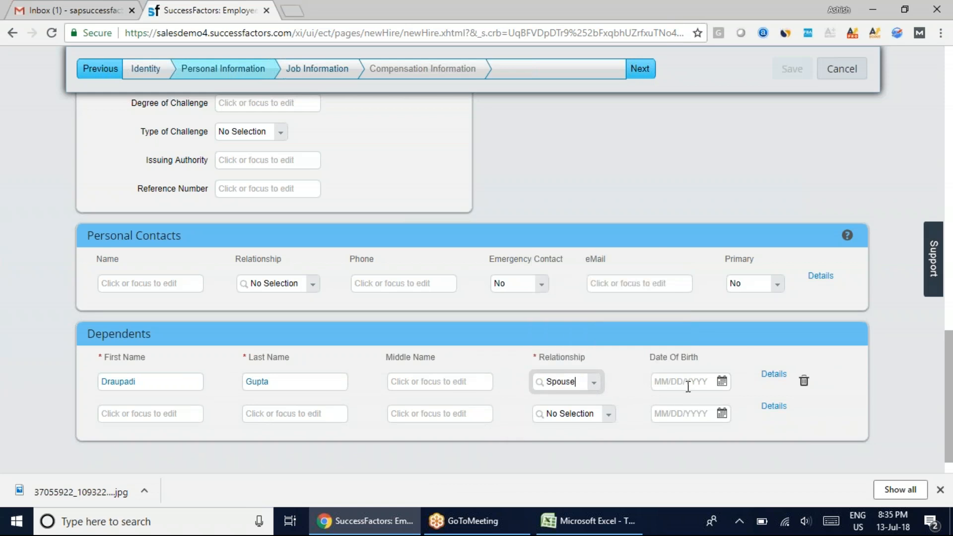
Fill in the spouse's date of birth in the Dependents section
left_click(722, 381)
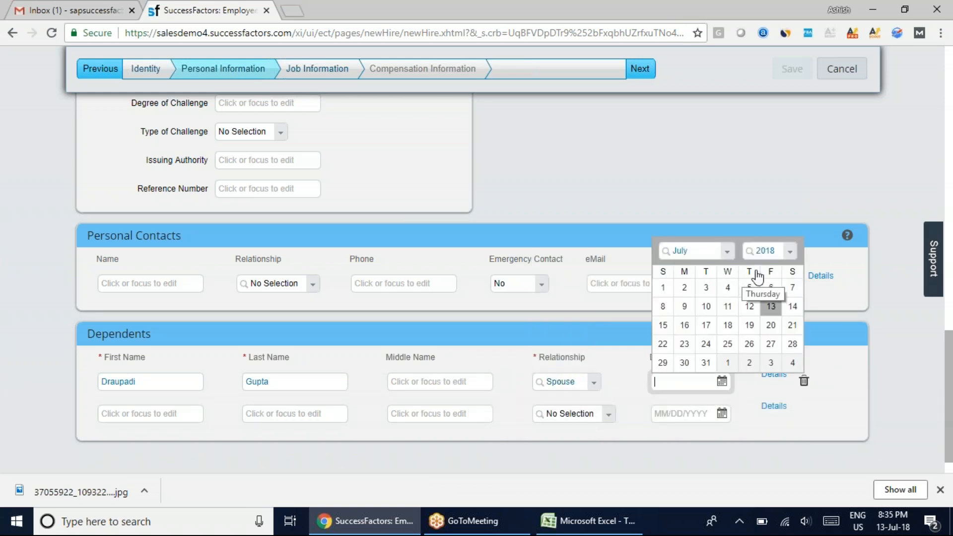
left_click(792, 252)
scroll(780, 440, "up", 1)
scroll(779, 440, "up", 6)
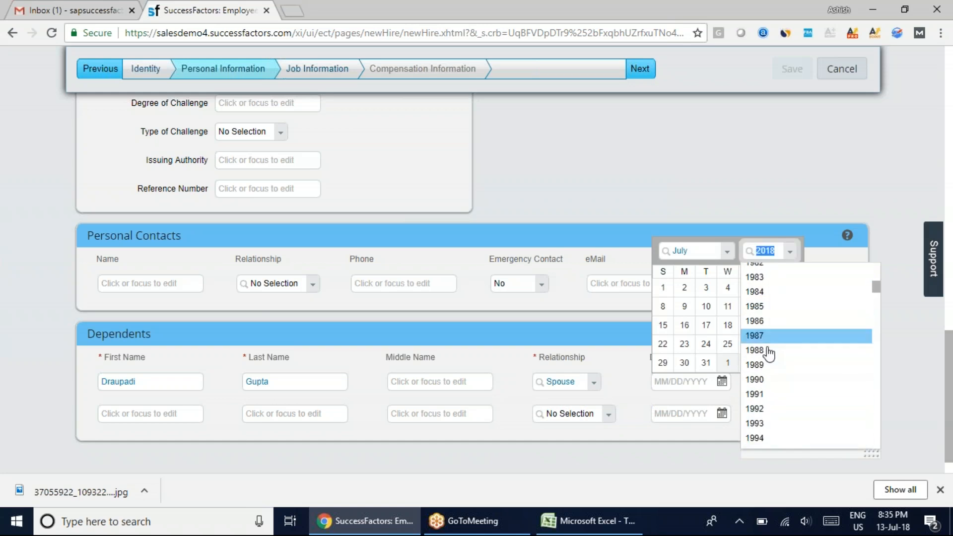
scroll(768, 322, "up", 1)
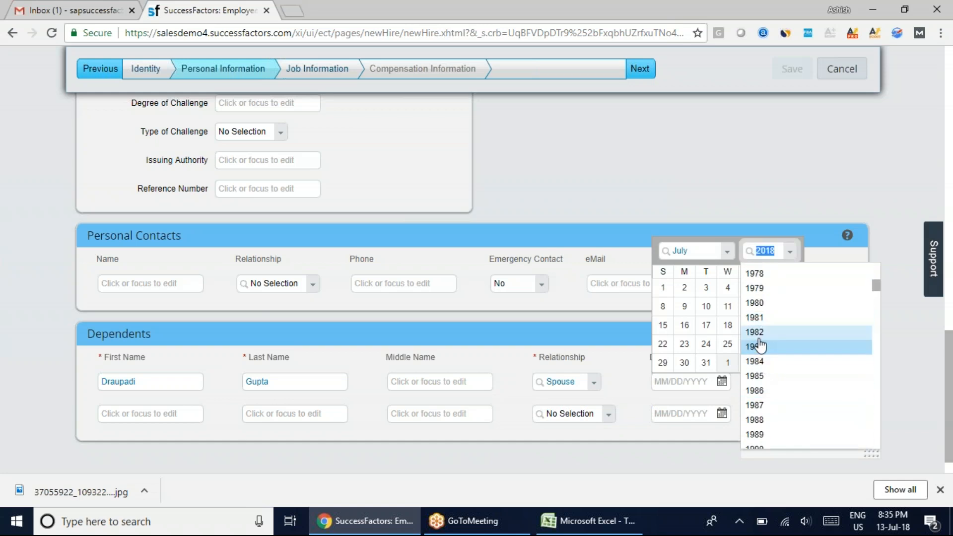
left_click(760, 334)
left_click(706, 324)
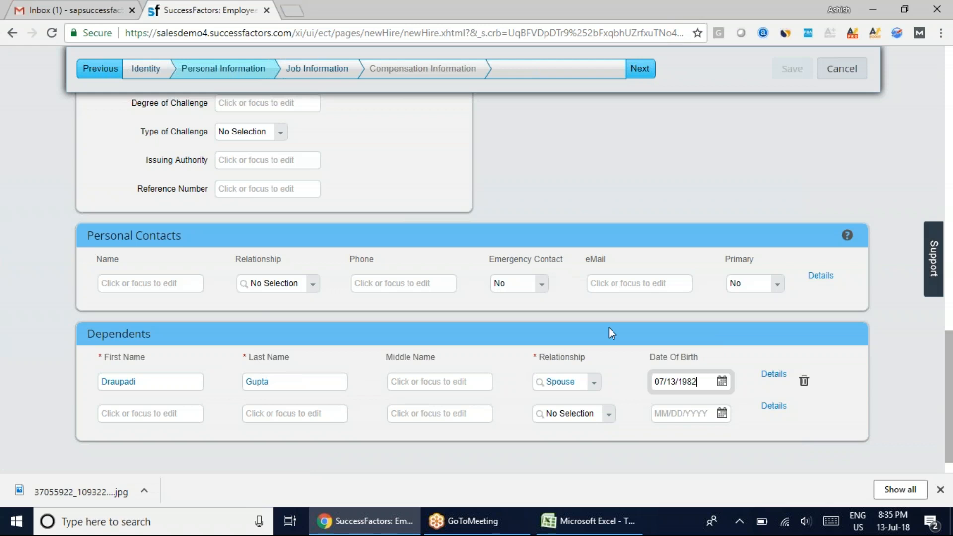
Set the first email type to Business in the Contact Information section
scroll(586, 231, "up", 10)
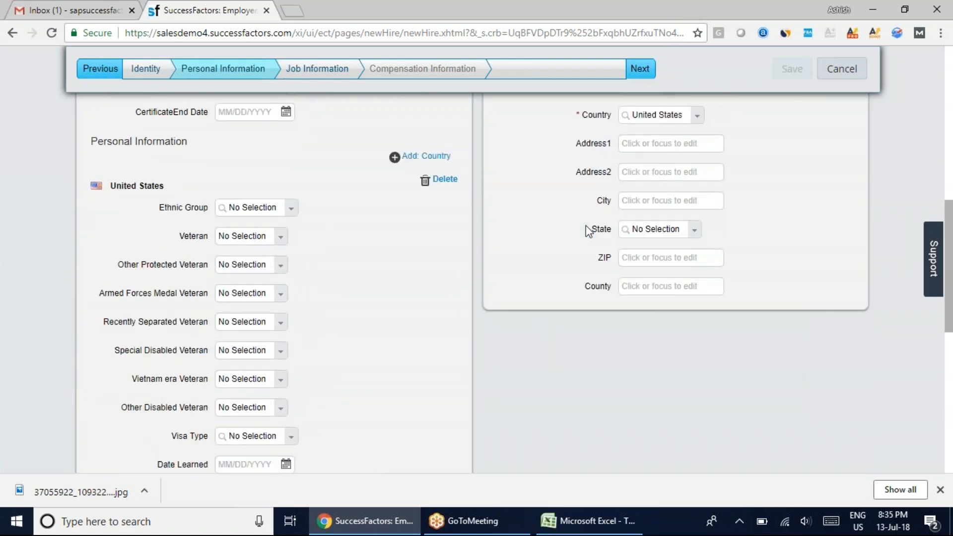
scroll(588, 232, "up", 3)
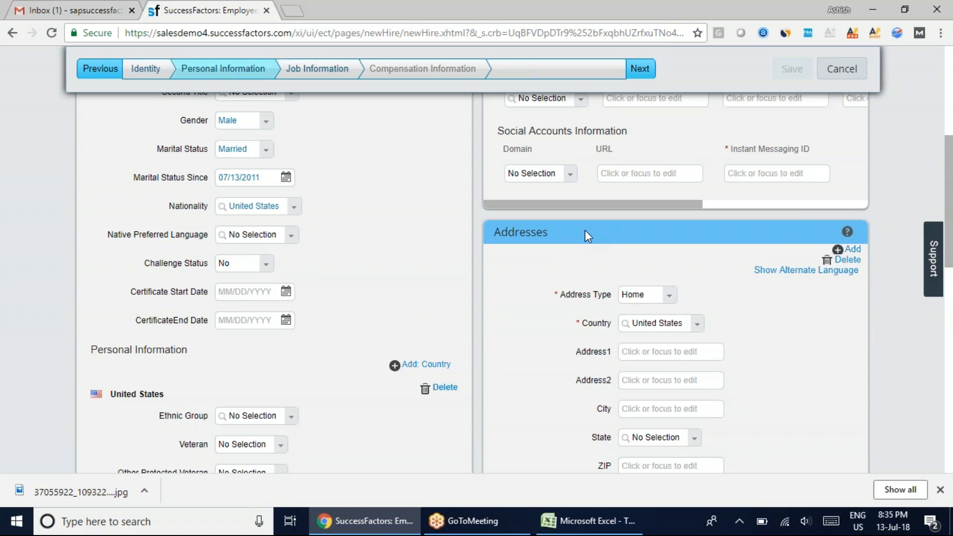
scroll(601, 280, "up", 5)
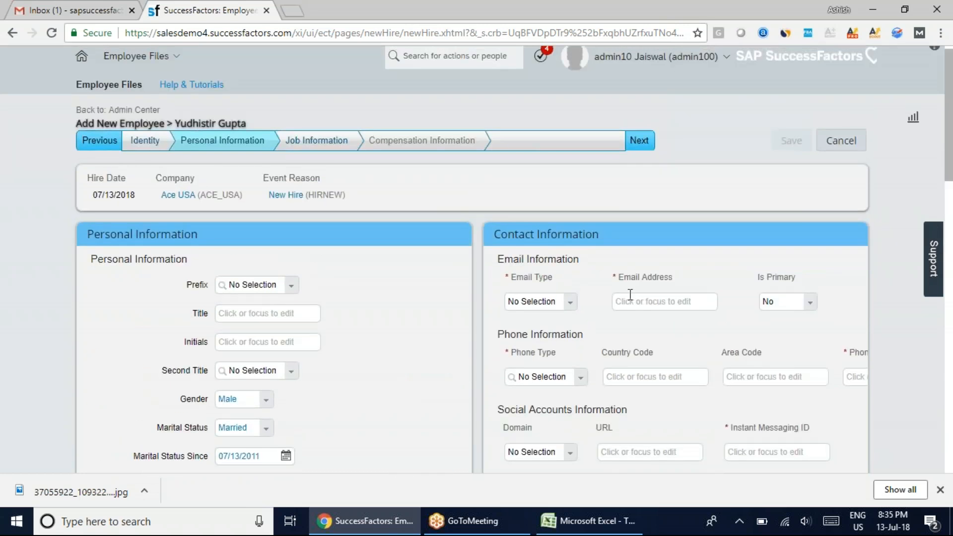
scroll(596, 258, "down", 1)
left_click(570, 234)
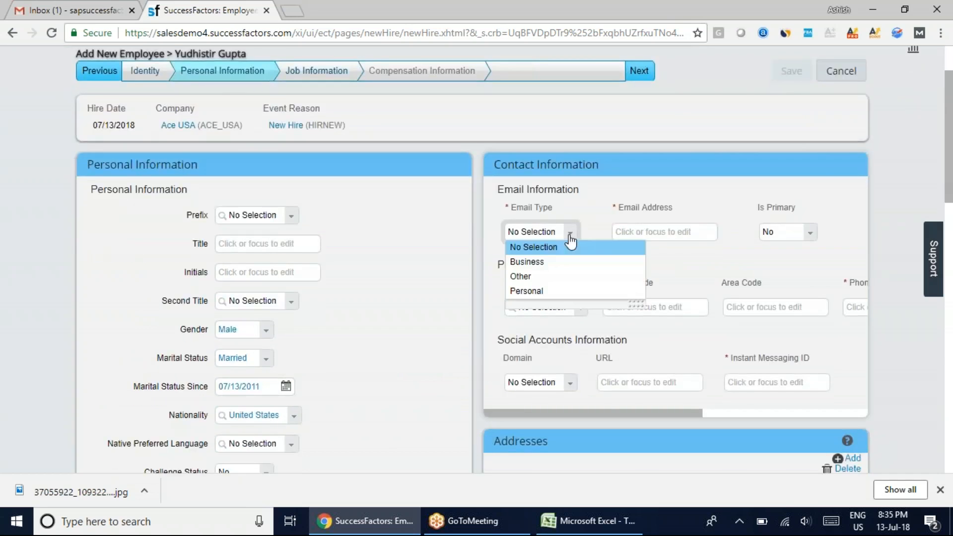
left_click(549, 268)
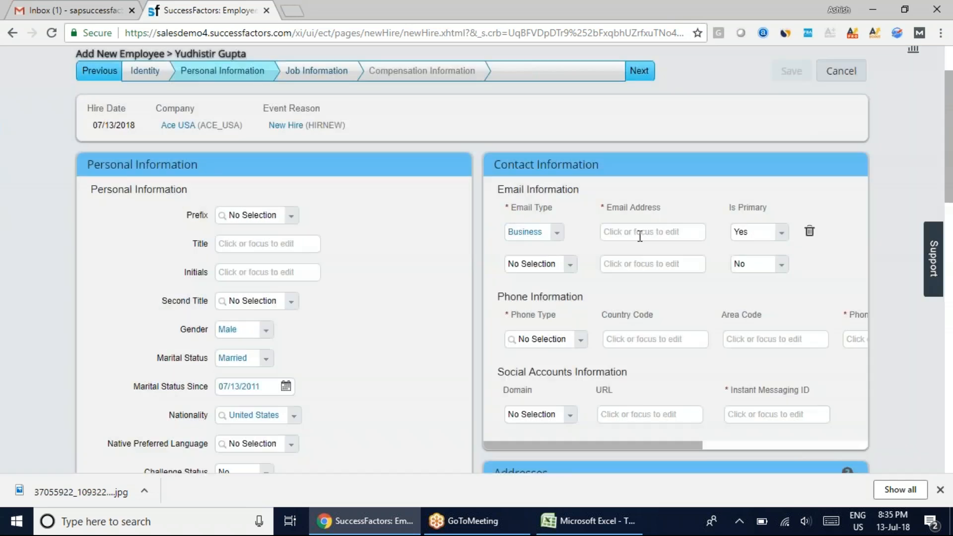
Fill in the email address for the Business email entry
left_click(637, 236)
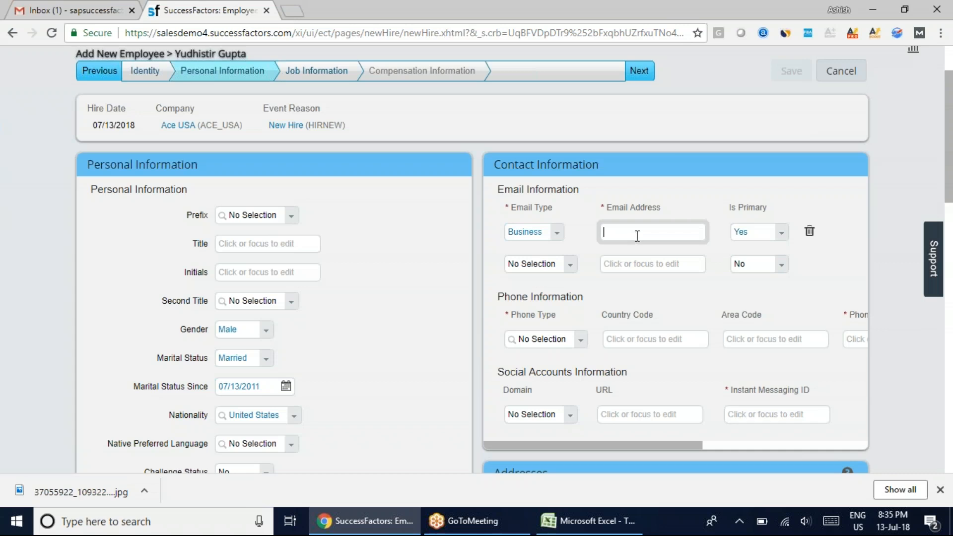
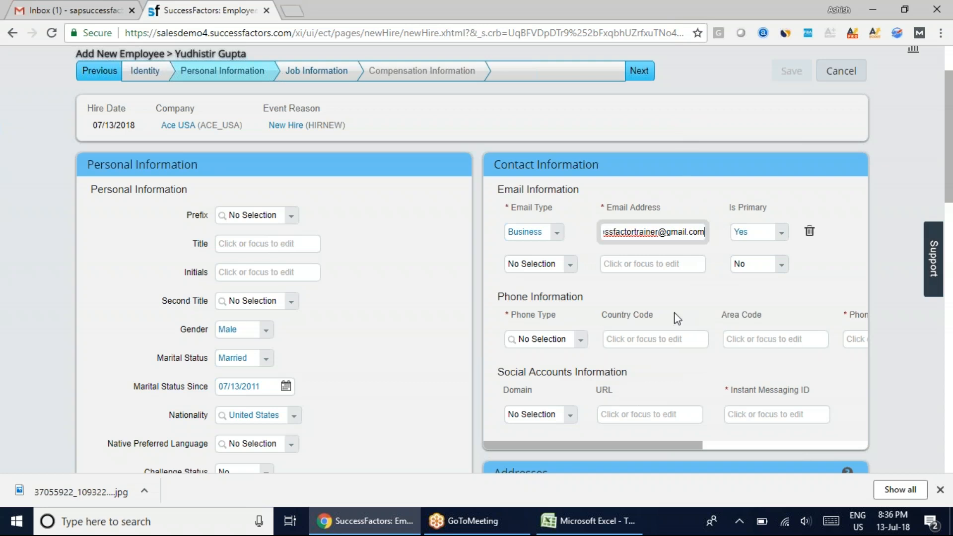
Set the first phone type to Cell and enter the employee's phone number
left_click(581, 340)
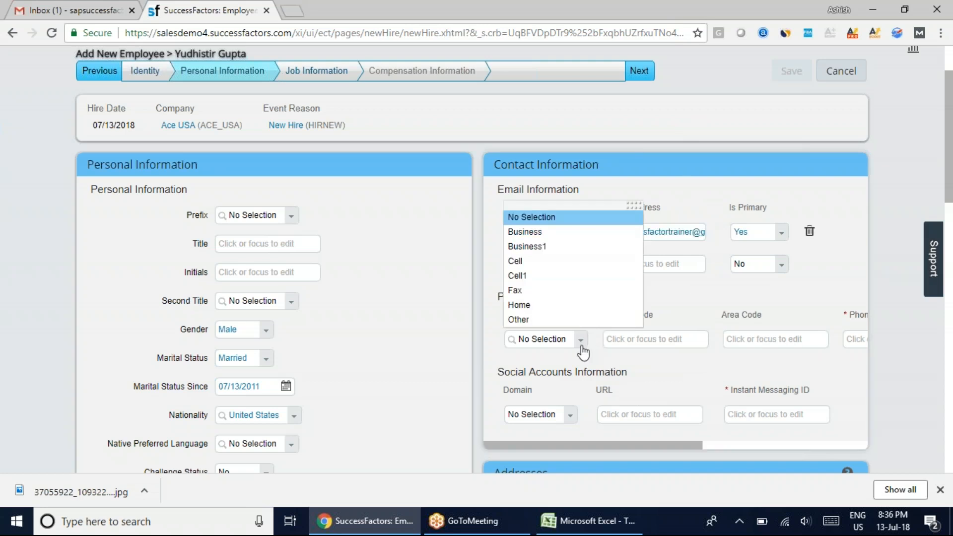
left_click(530, 262)
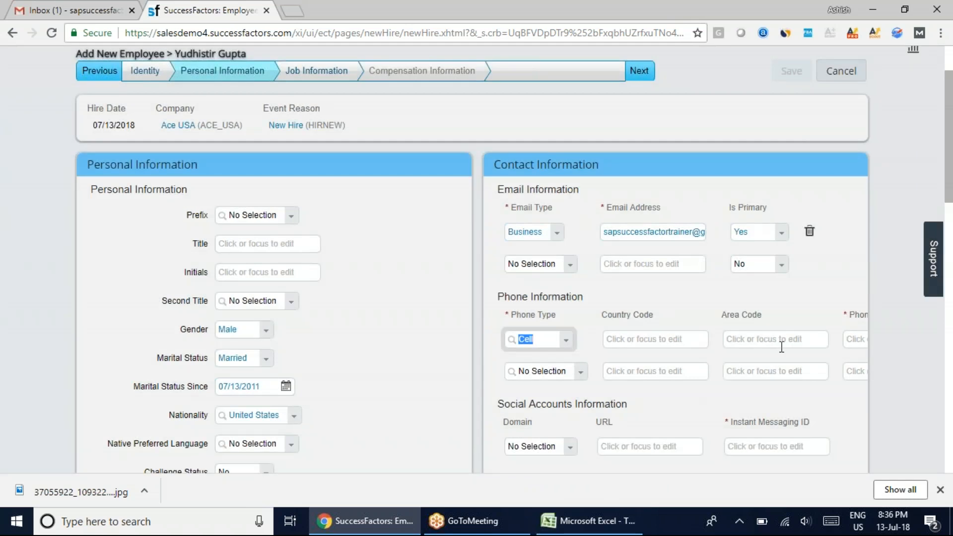
left_click(781, 347)
left_click(851, 343)
type("8678543")
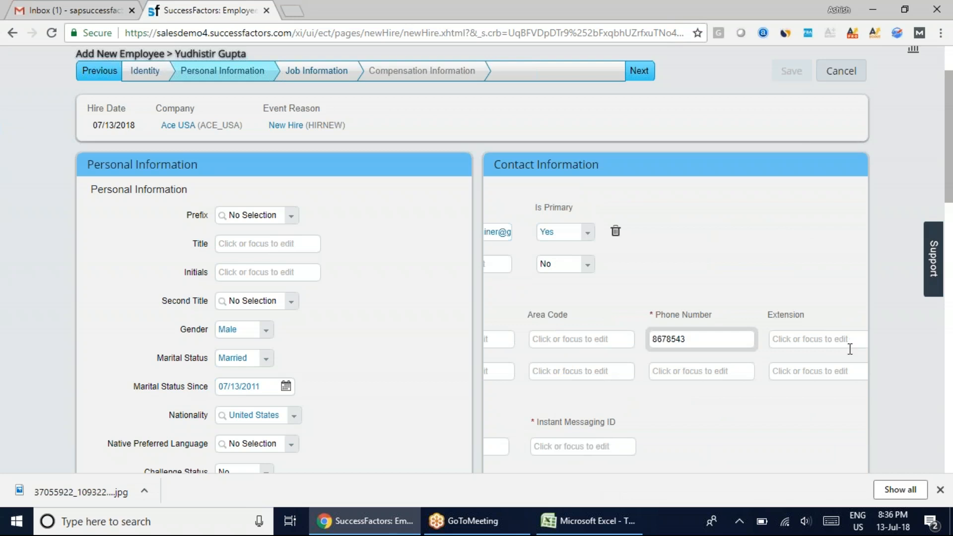
Set the social account domain to Yahoo Messenger under Social Accounts Information
scroll(810, 392, "down", 3)
left_click_drag(704, 343, 537, 351)
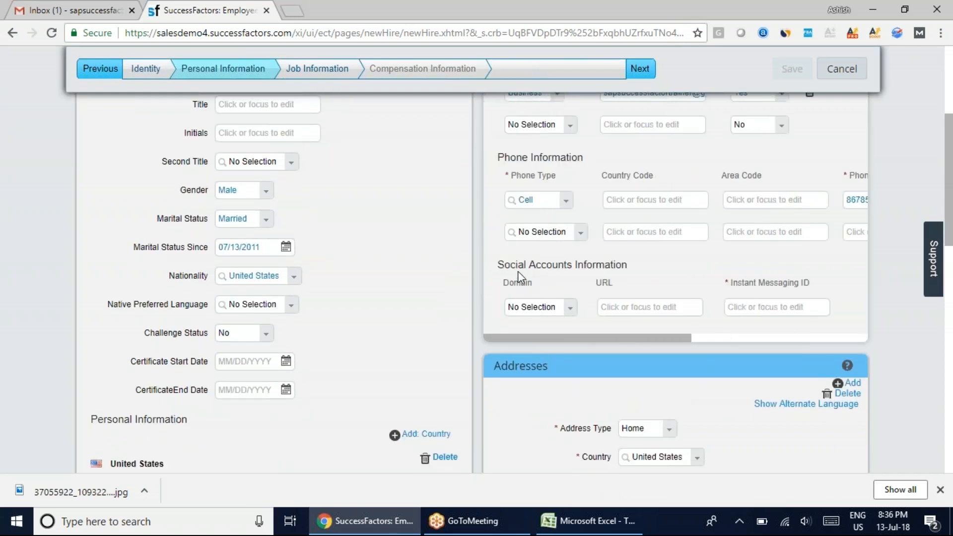
left_click(571, 309)
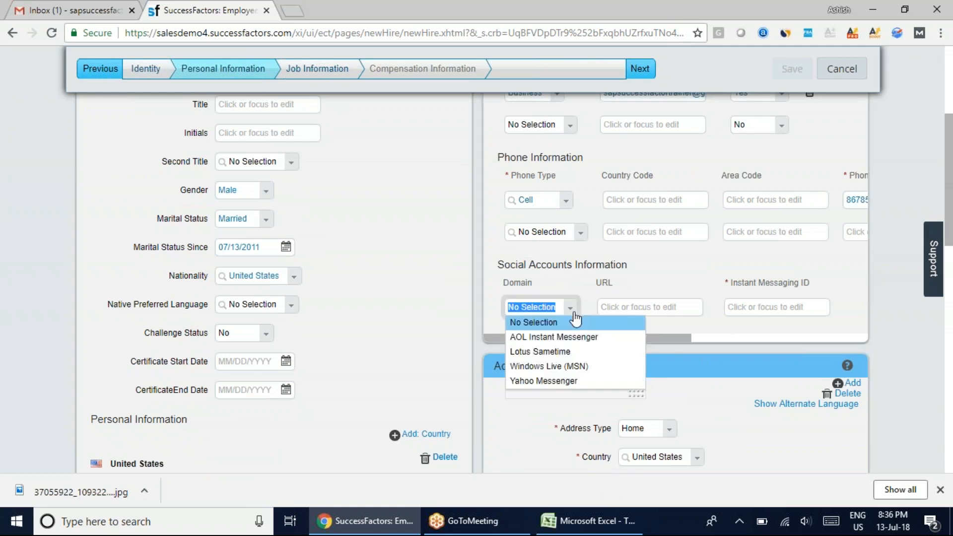
left_click(551, 383)
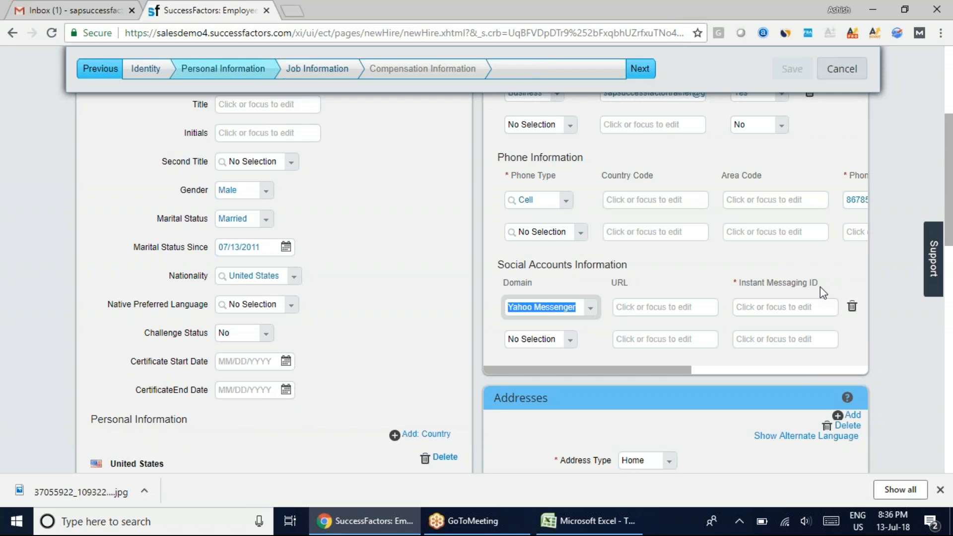
Enter the employee's instant messaging ID for the Yahoo Messenger account
left_click(782, 306)
scroll(774, 337, "up", 1)
scroll(772, 343, "up", 1)
scroll(772, 344, "down", 1)
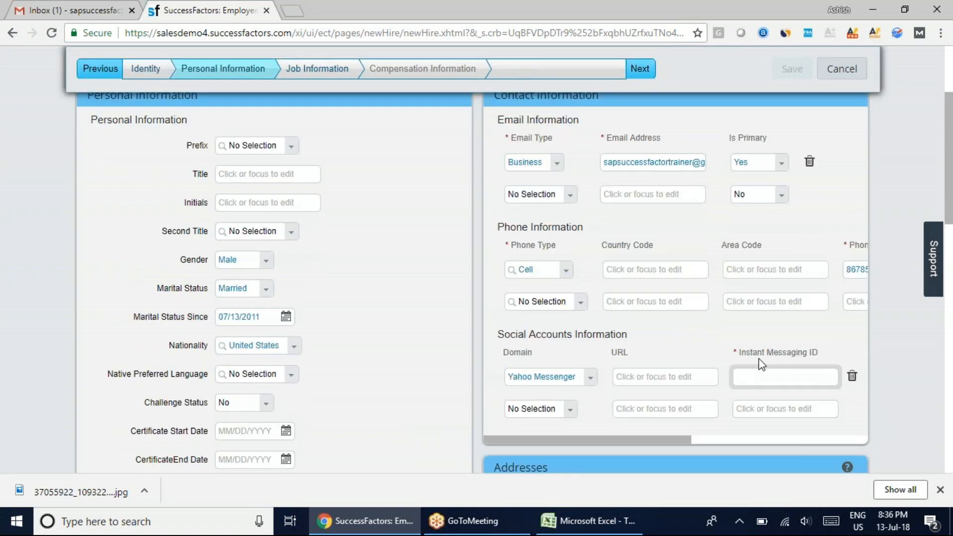
scroll(759, 365, "up", 2)
scroll(762, 372, "down", 1)
scroll(761, 375, "down", 1)
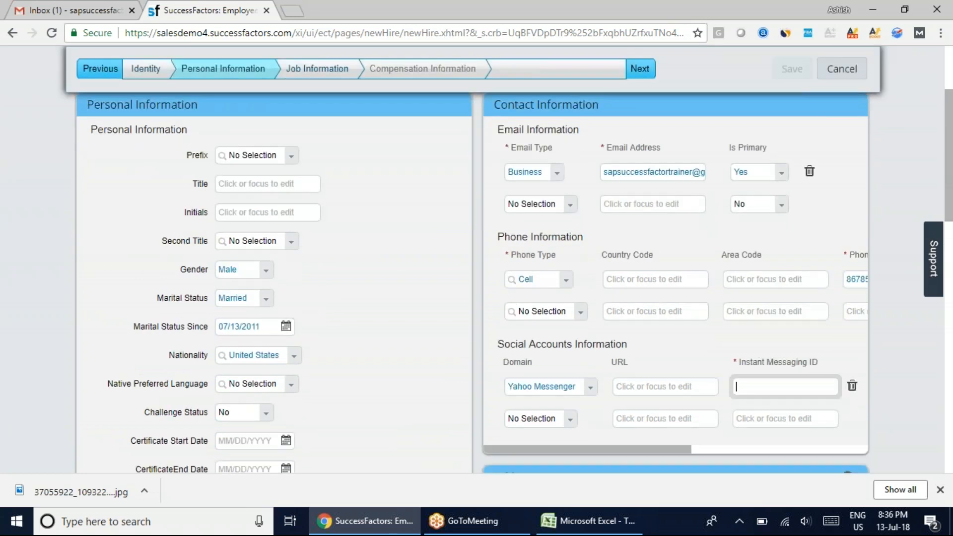
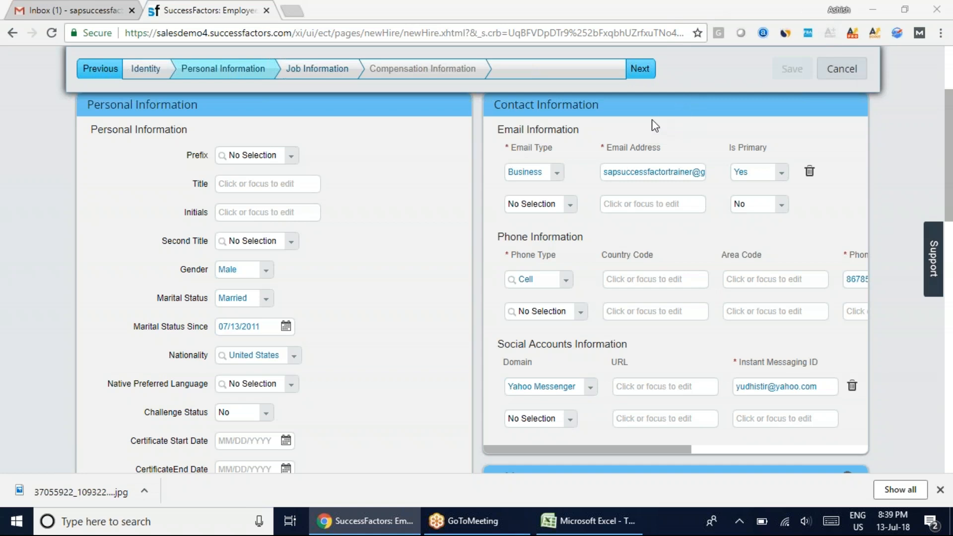
left_click(784, 136)
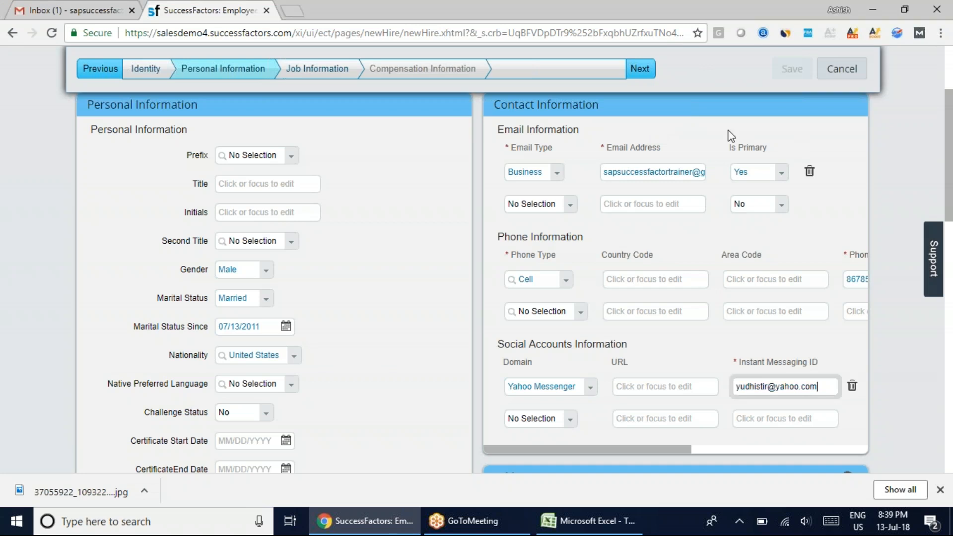
left_click(703, 29)
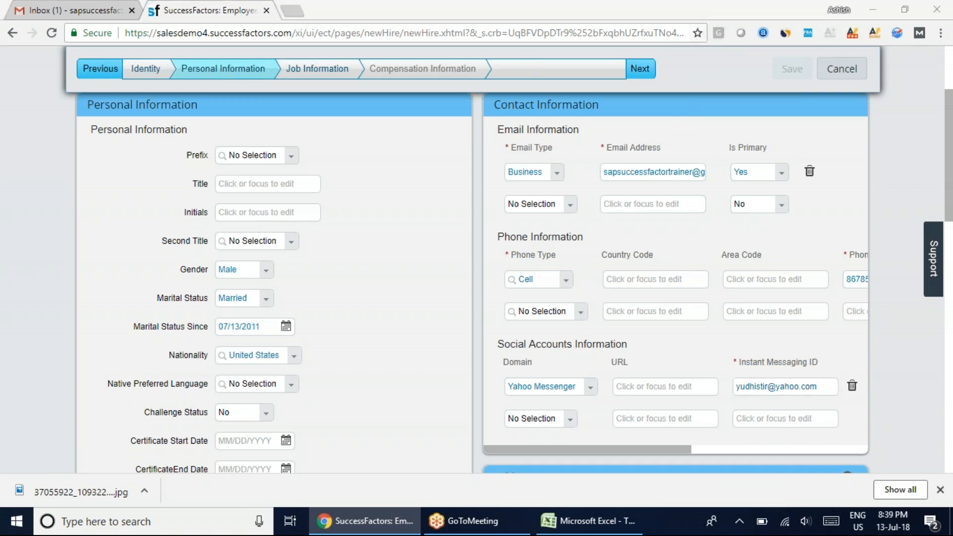
left_click(511, 6)
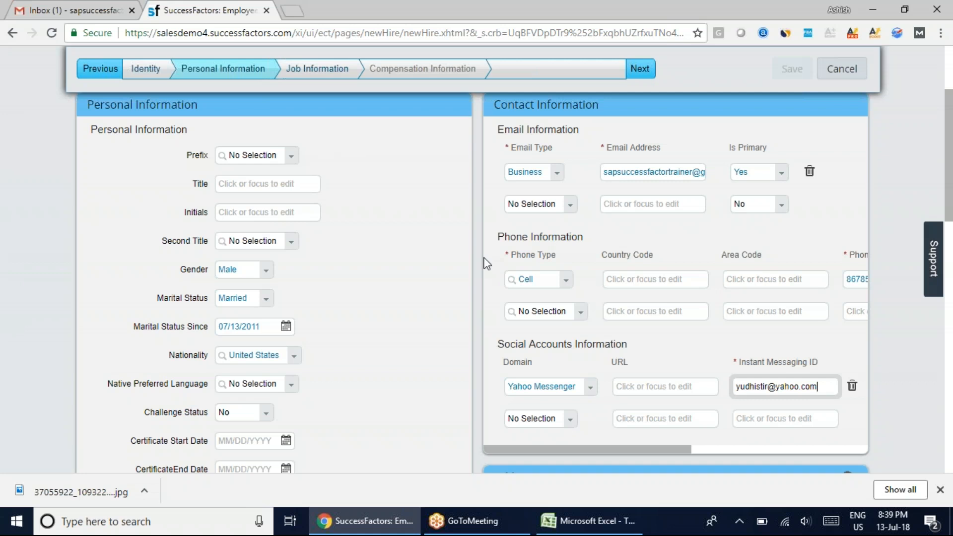
Fill in the first and second street address lines of the employee's home address under Addresses
left_click_drag(951, 177, 949, 287)
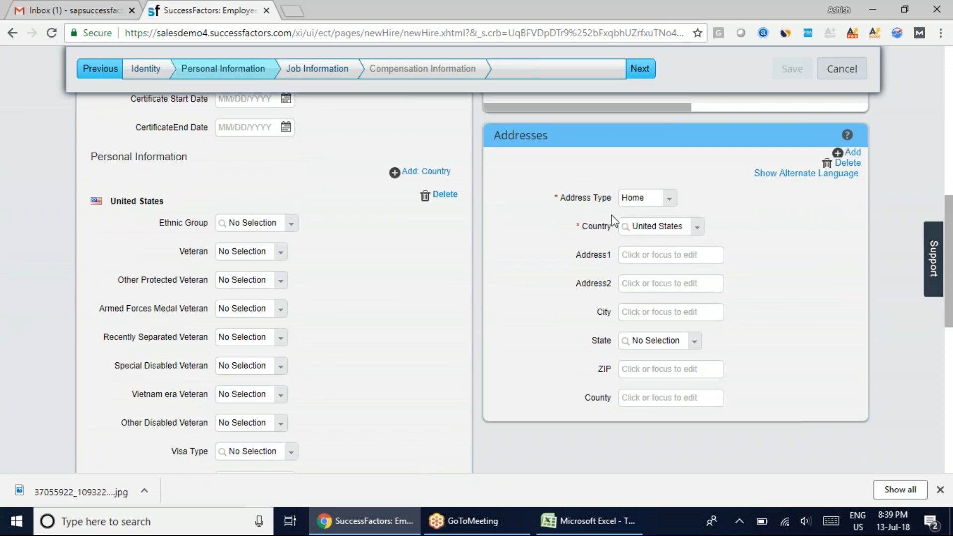
left_click(652, 260)
left_click(643, 283)
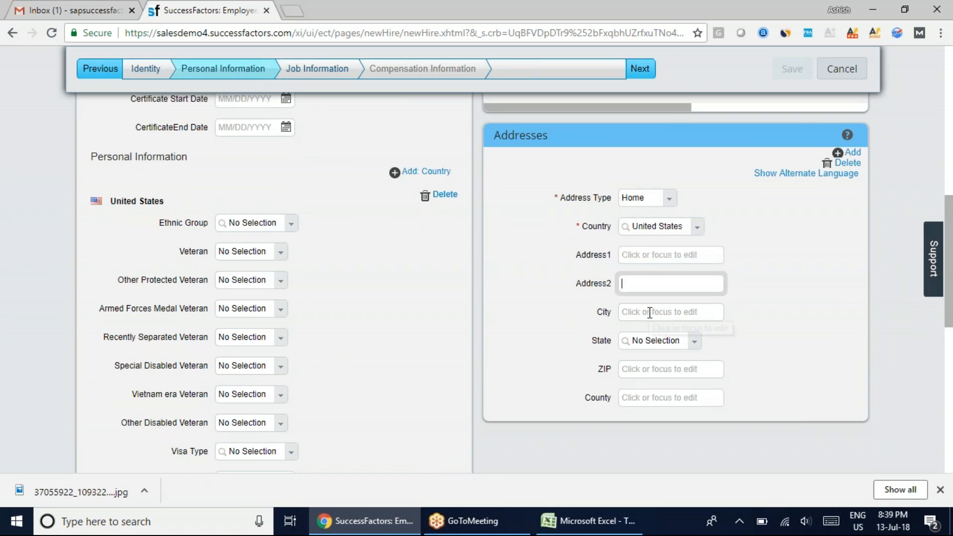
left_click(651, 260)
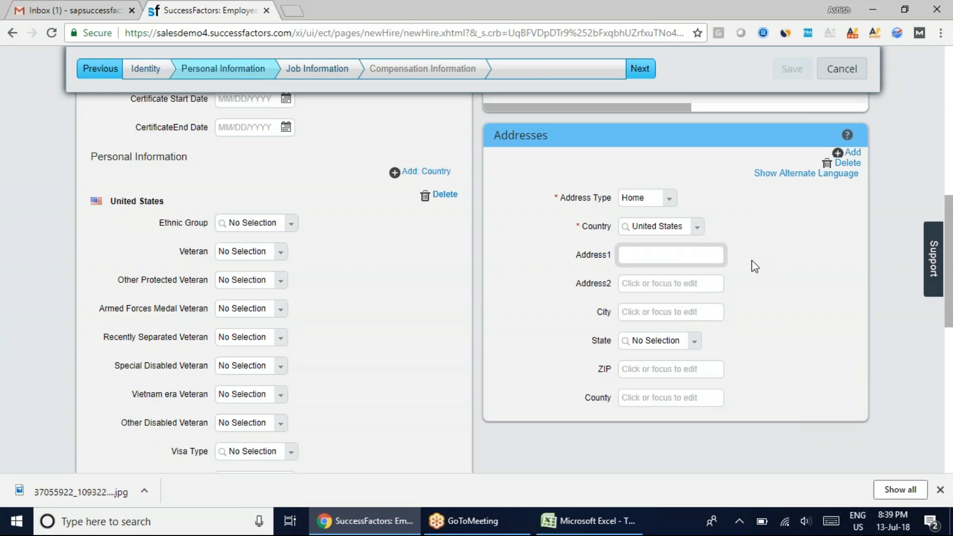
type("Street No 9")
key("Tab")
type("Sector 9")
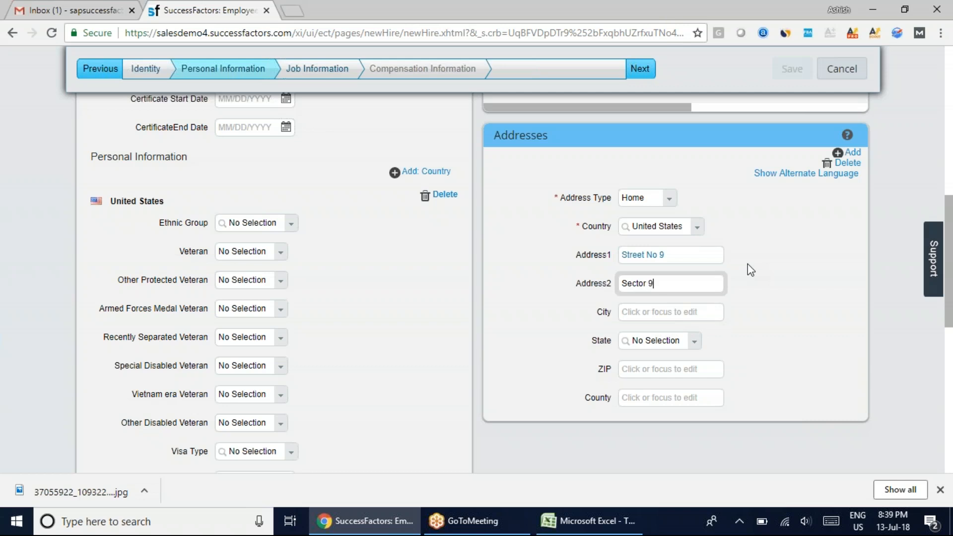
Complete the home address with the employee's city, state and ZIP code
left_click(675, 313)
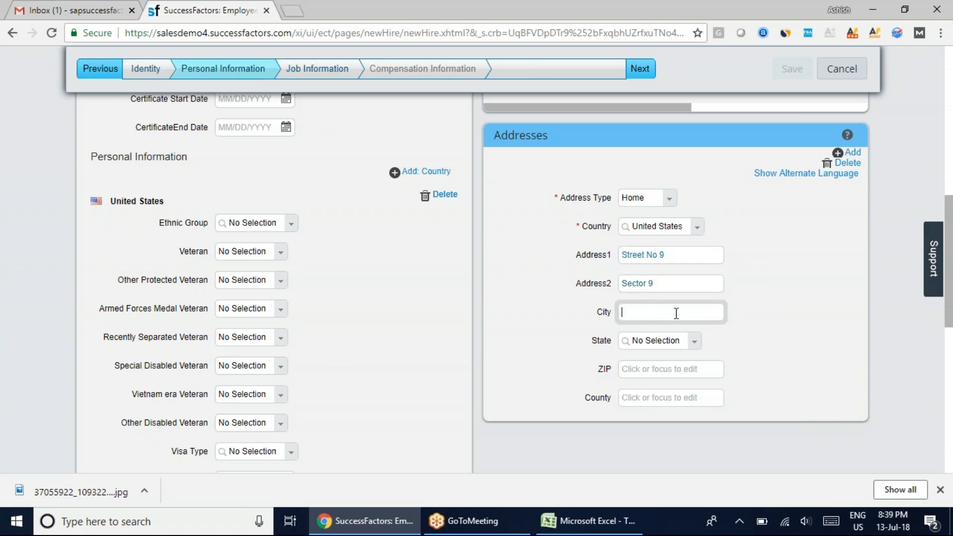
type("New York")
left_click(694, 342)
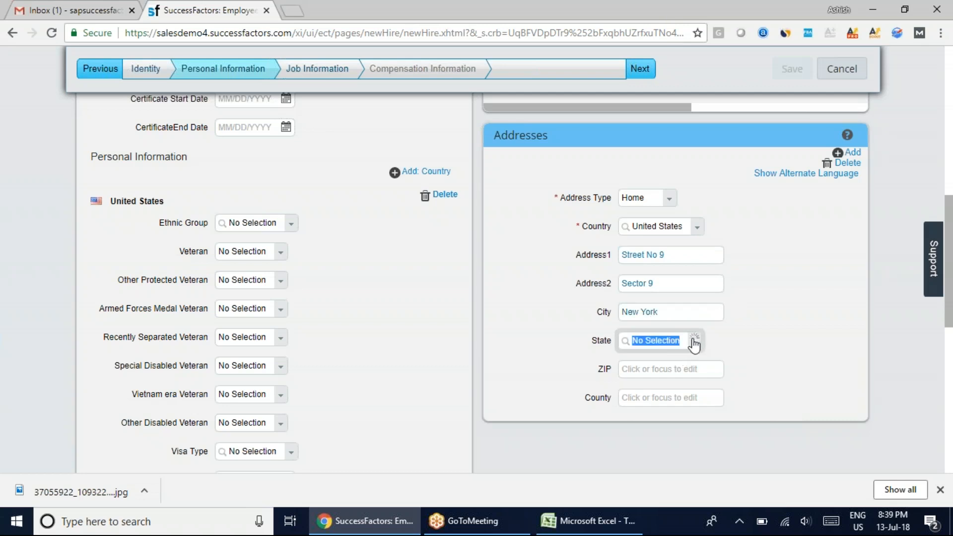
type("New")
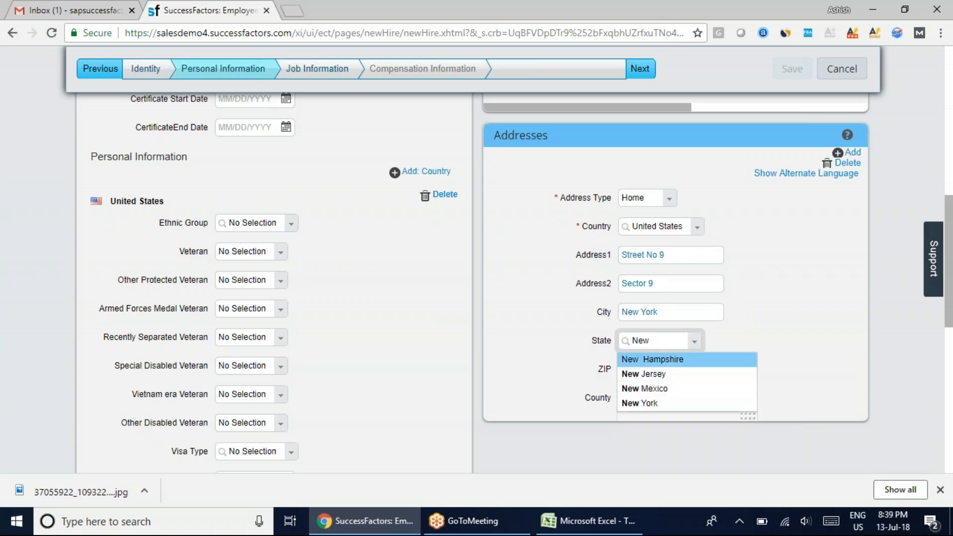
left_click(661, 403)
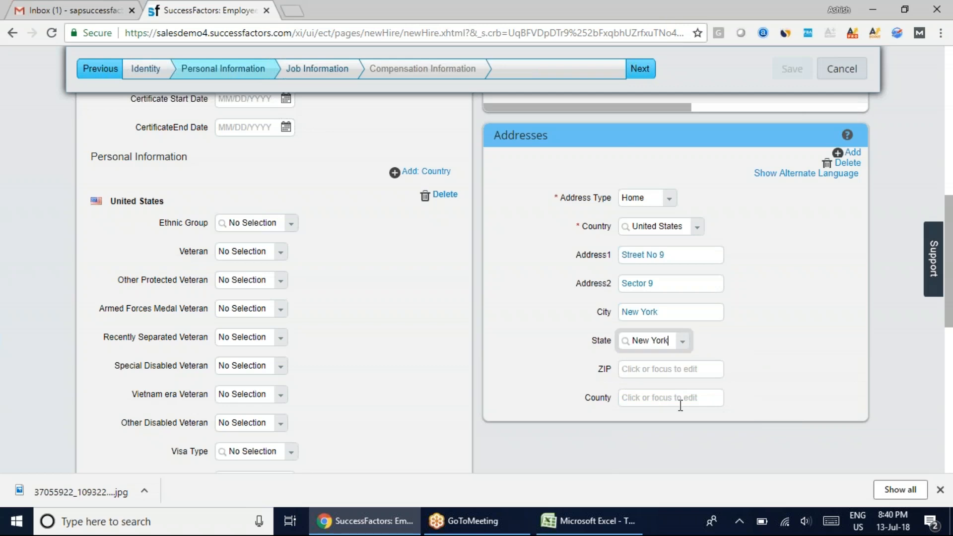
left_click(654, 370)
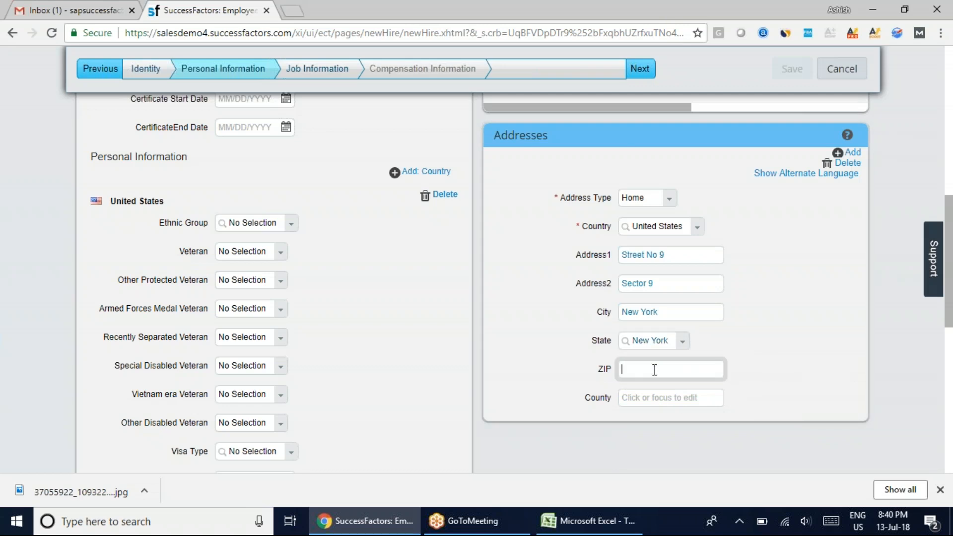
type("10086")
left_click(655, 396)
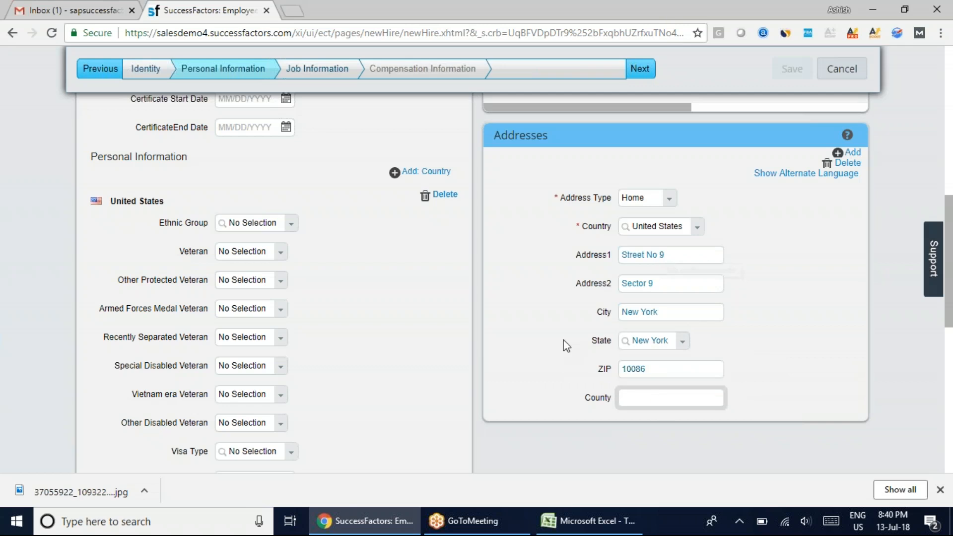
Continue to Job Information and set the incumbent of the parent position to the admin100 user
left_click(638, 68)
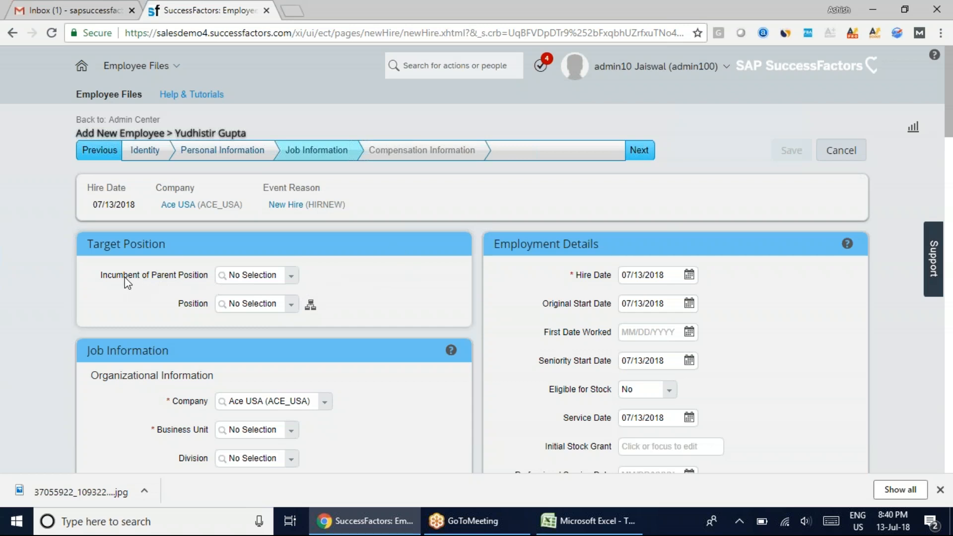
left_click(290, 276)
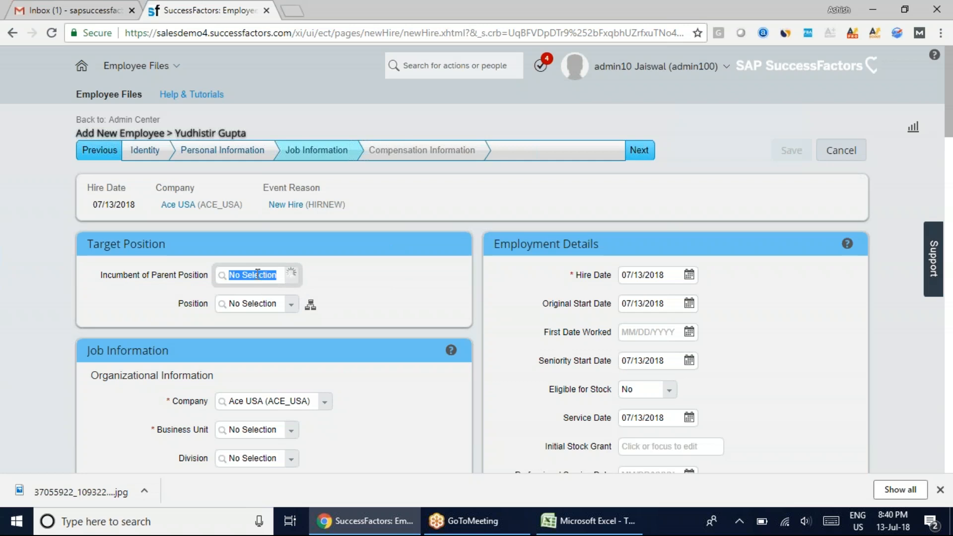
type("admin10")
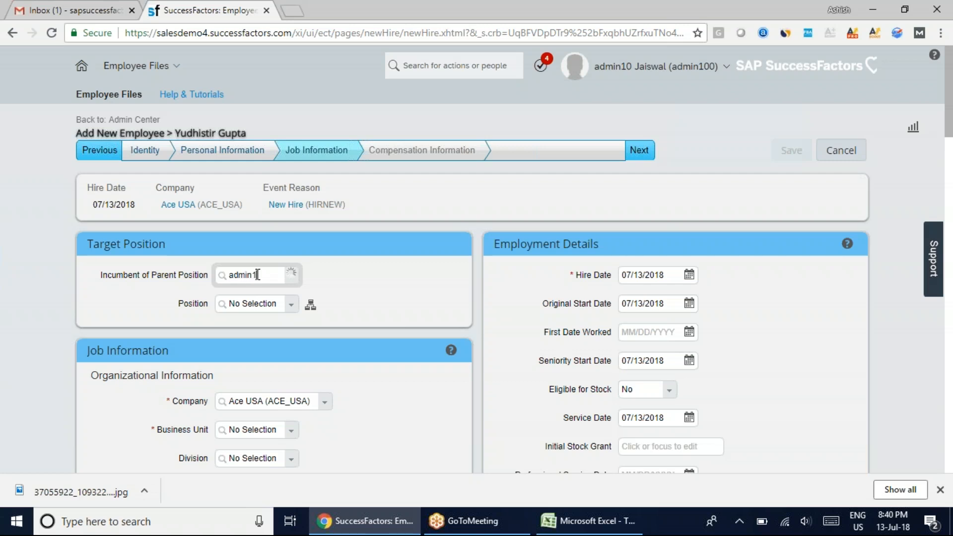
type("0")
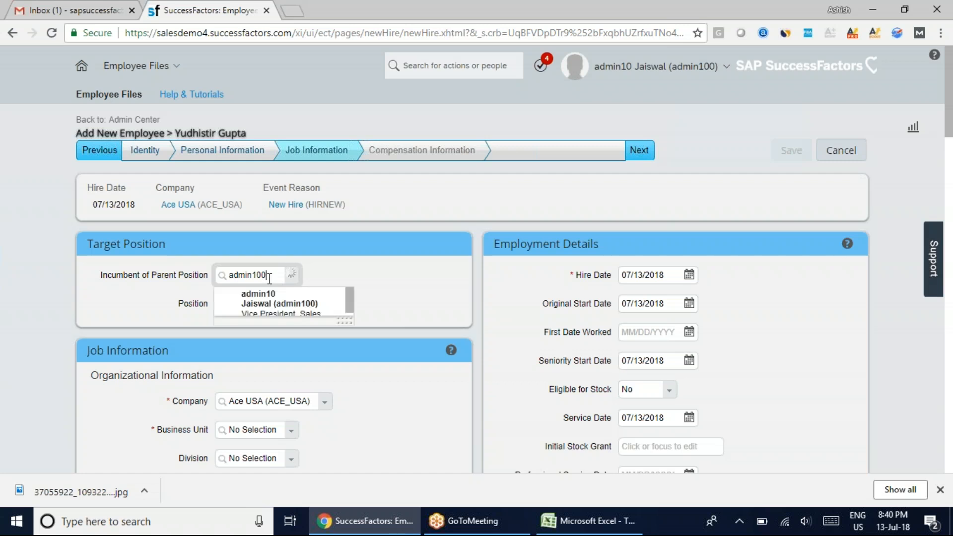
left_click(273, 299)
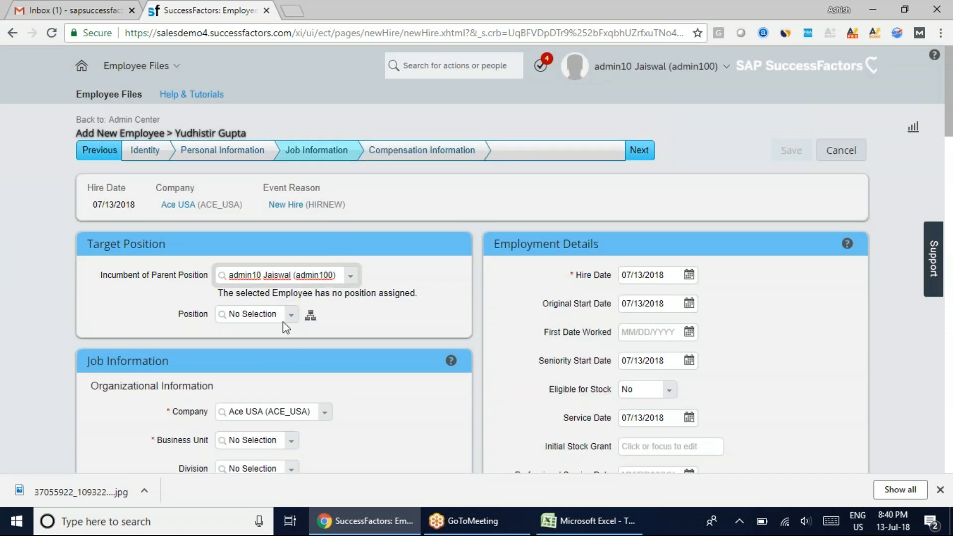
Set the business unit to Corporate Healthcare (ACE_HC) and the division to Healthcare (HC) under Organizational Information
left_click_drag(951, 115, 952, 145)
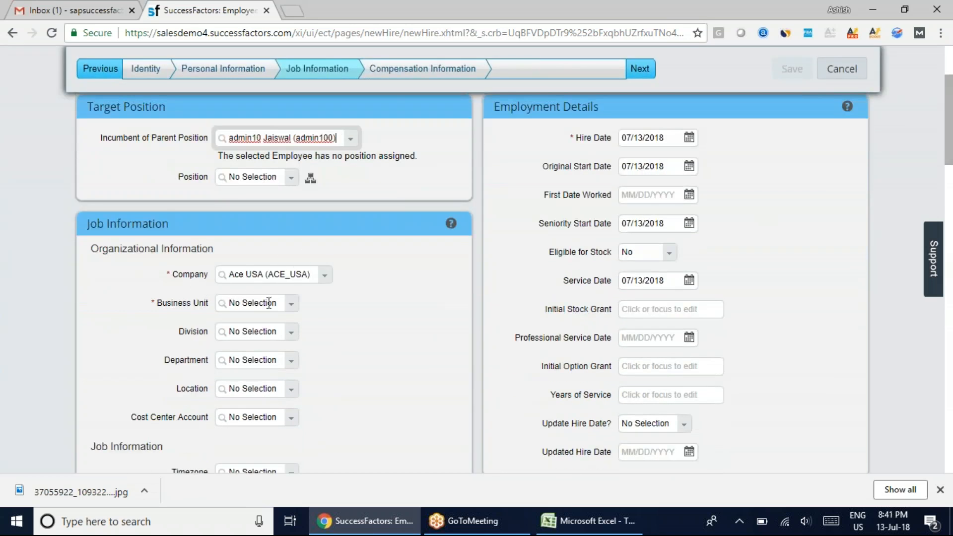
left_click(292, 305)
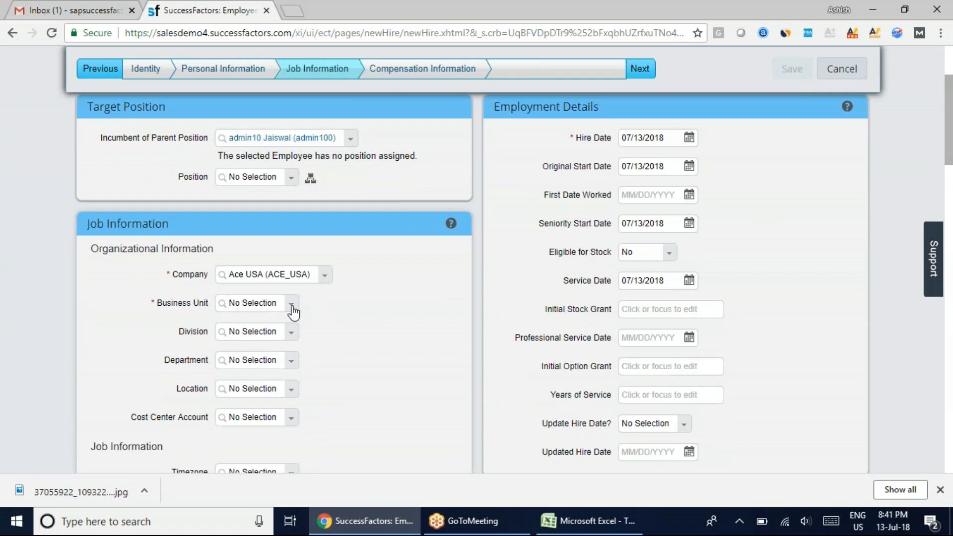
left_click(323, 332)
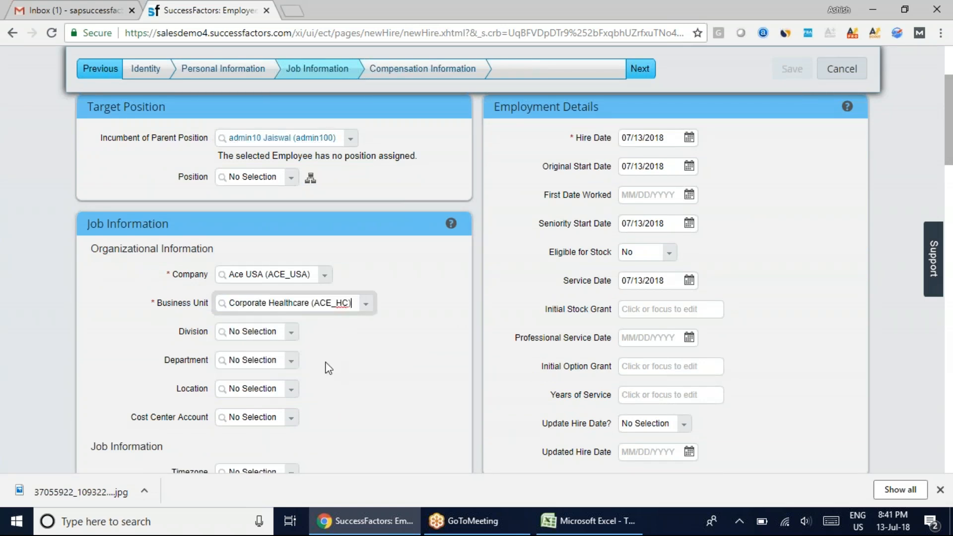
left_click(291, 332)
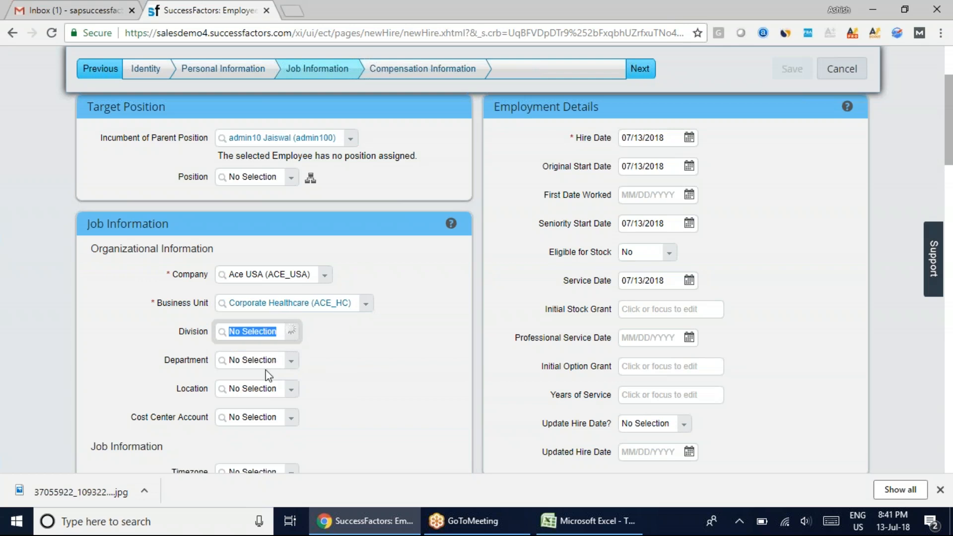
left_click(250, 350)
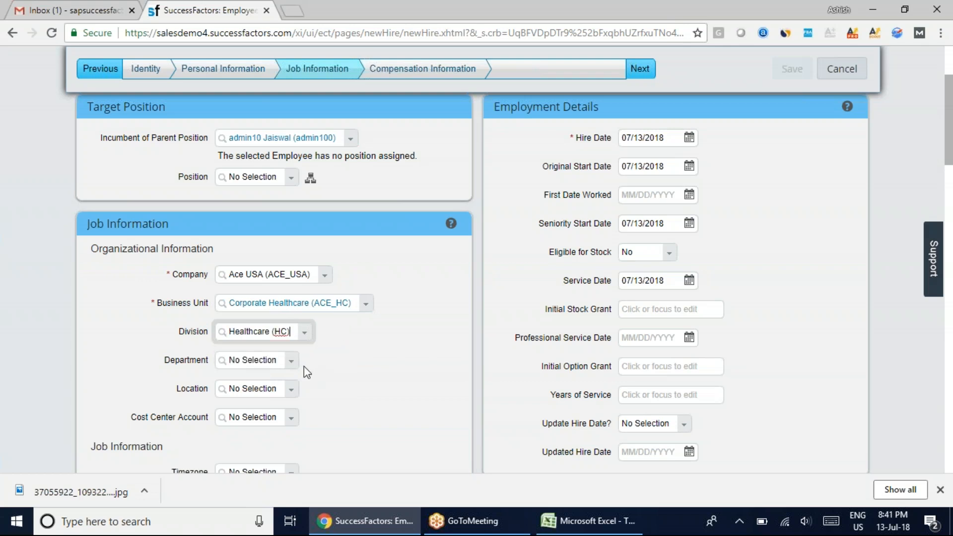
Set the department to Clinical (CLNC) and the work location to New York (US_NYC)
left_click(292, 367)
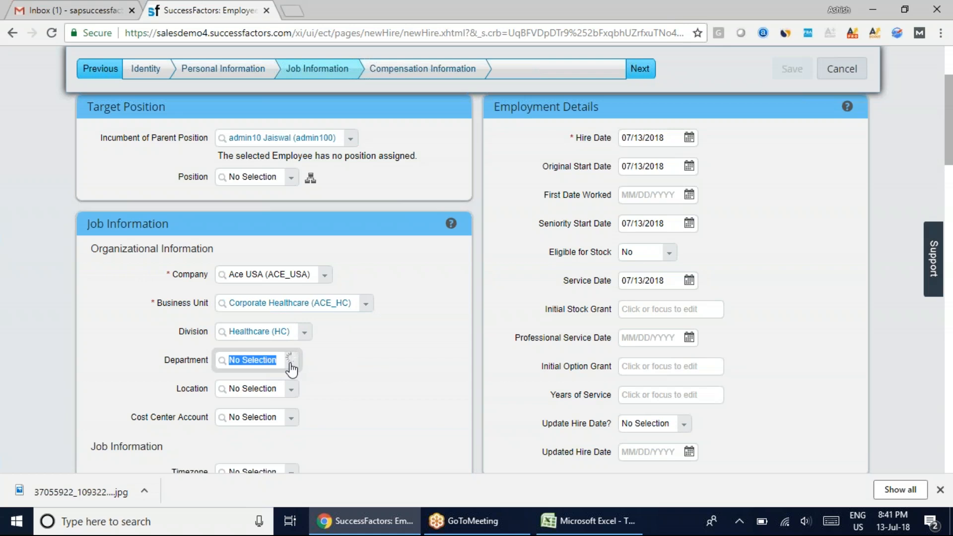
left_click(255, 378)
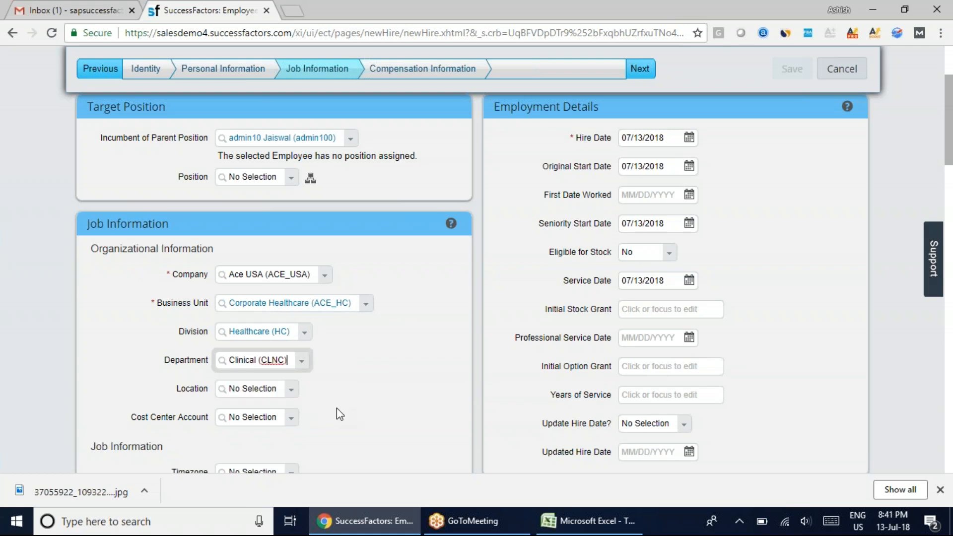
left_click(262, 389)
type("New")
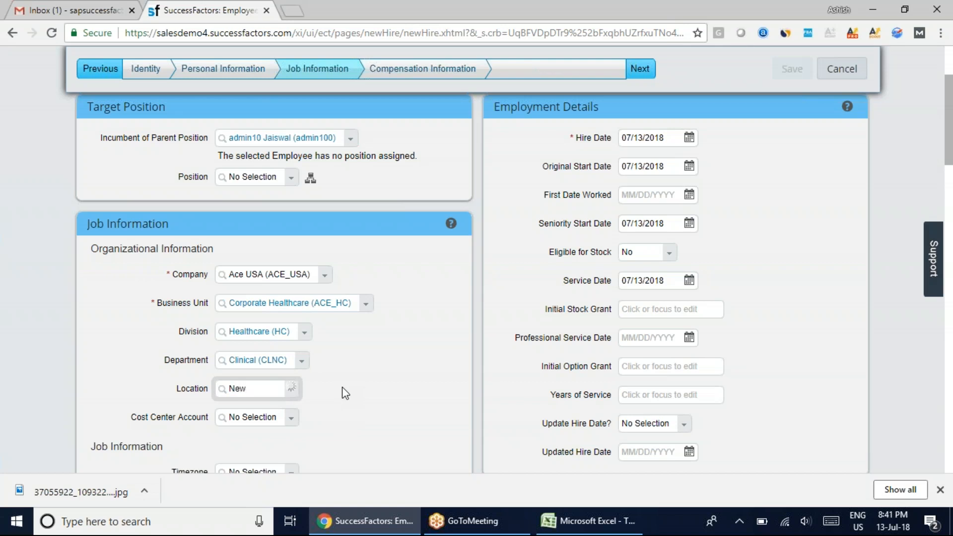
key("BackSpace")
key("BackSpace")
key("BackSpace")
type("New")
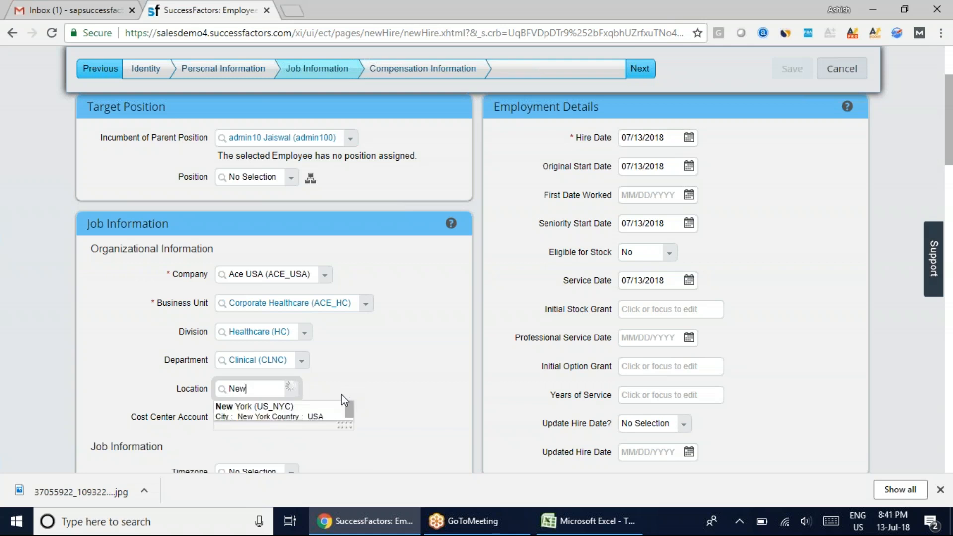
left_click(257, 416)
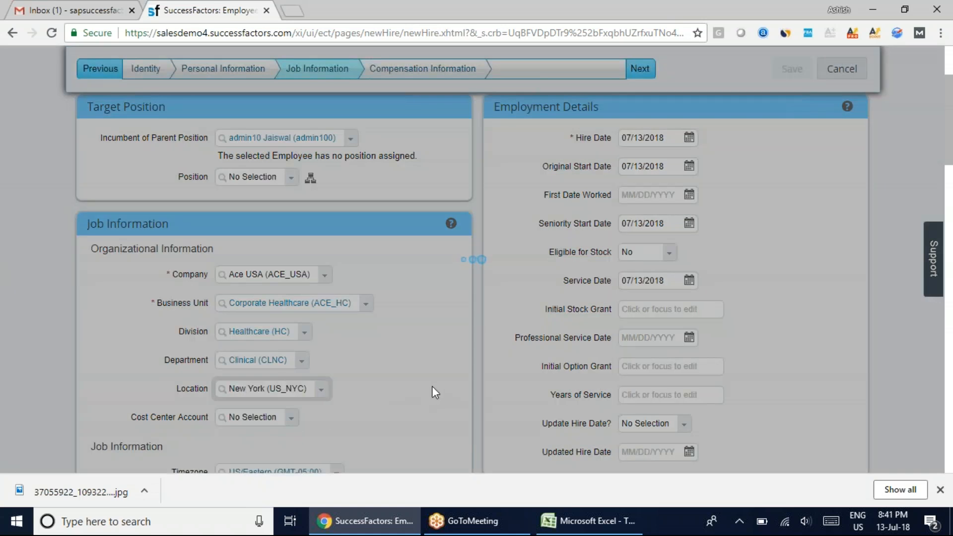
Set the cost center account to HR (123) under Organizational Information
scroll(431, 388, "down", 3)
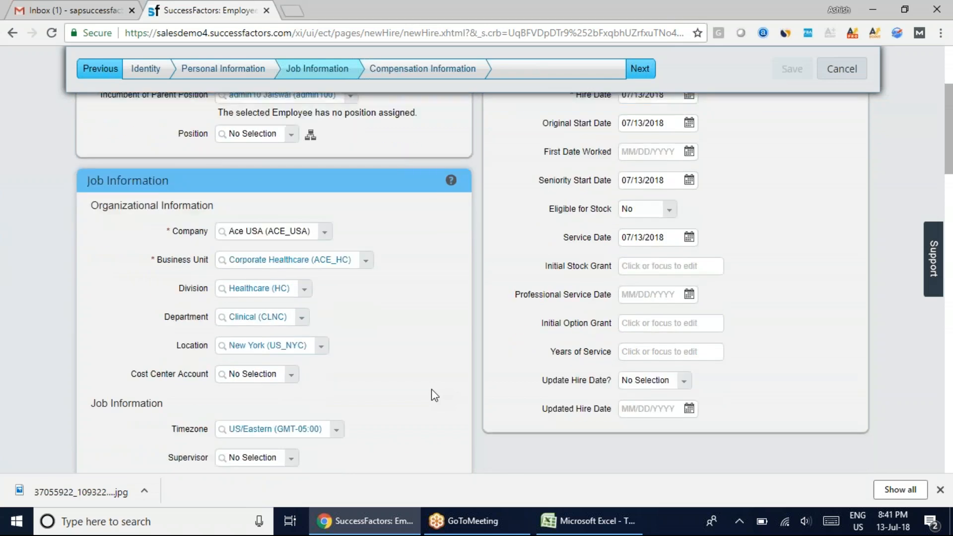
left_click(290, 287)
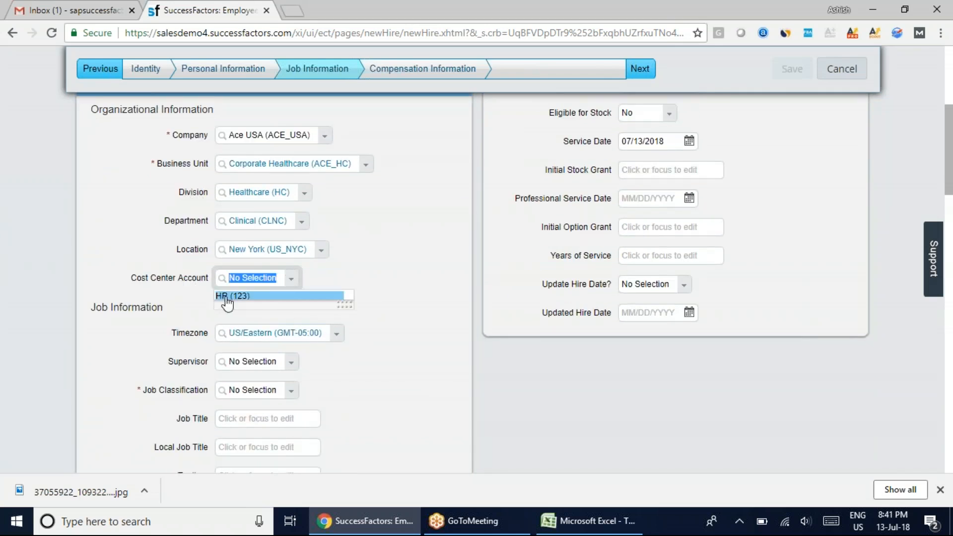
left_click(224, 297)
left_click(457, 426)
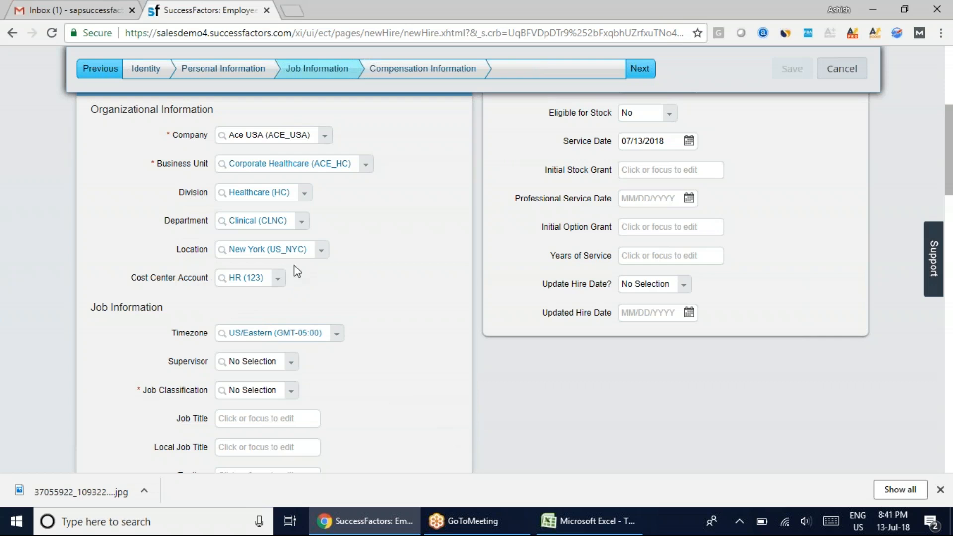
left_click_drag(230, 249, 298, 248)
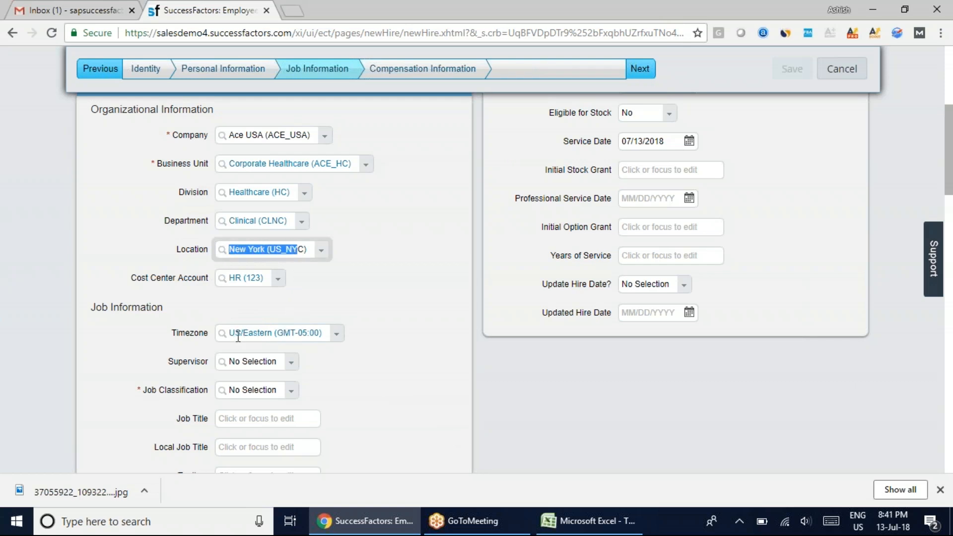
Set the supervisor to the admin100 user under Job Information
scroll(376, 388, "down", 1)
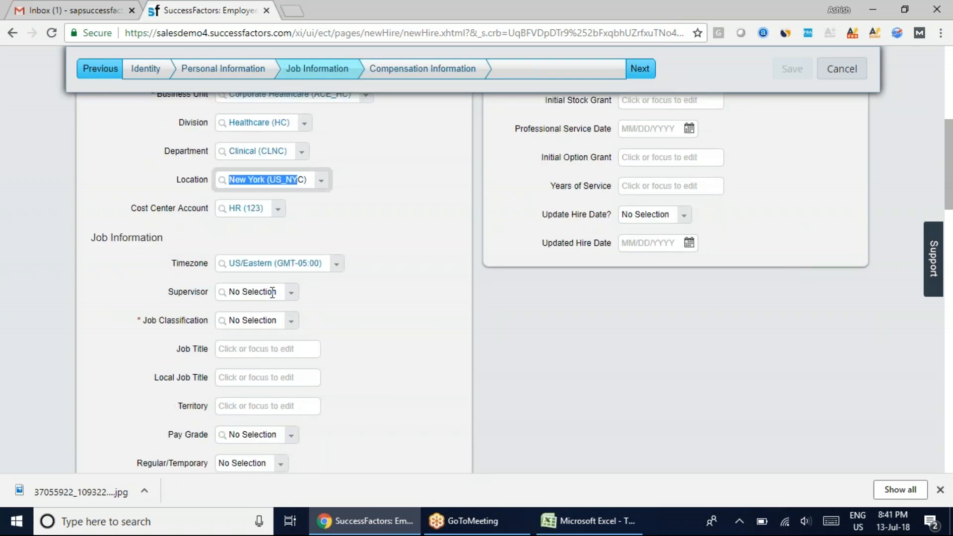
left_click(272, 292)
type("ad")
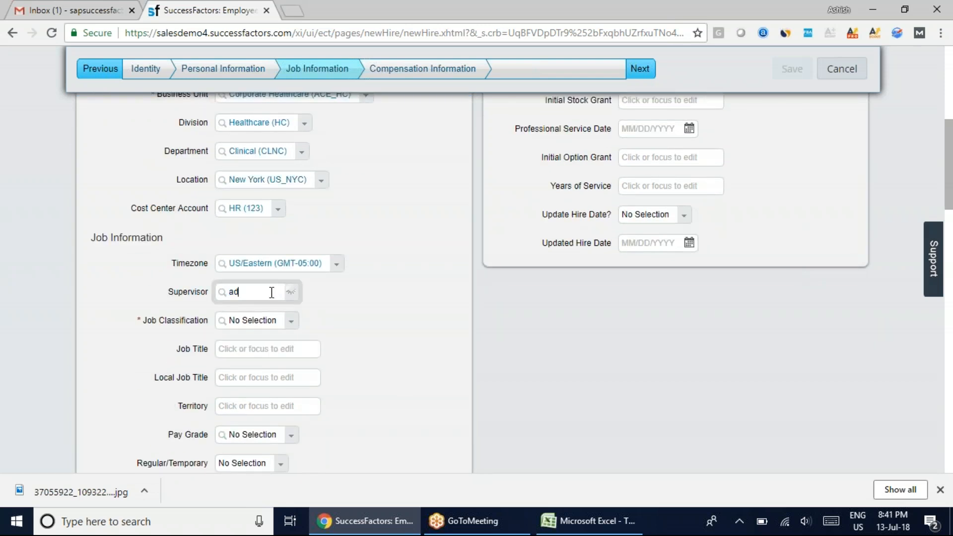
type("min")
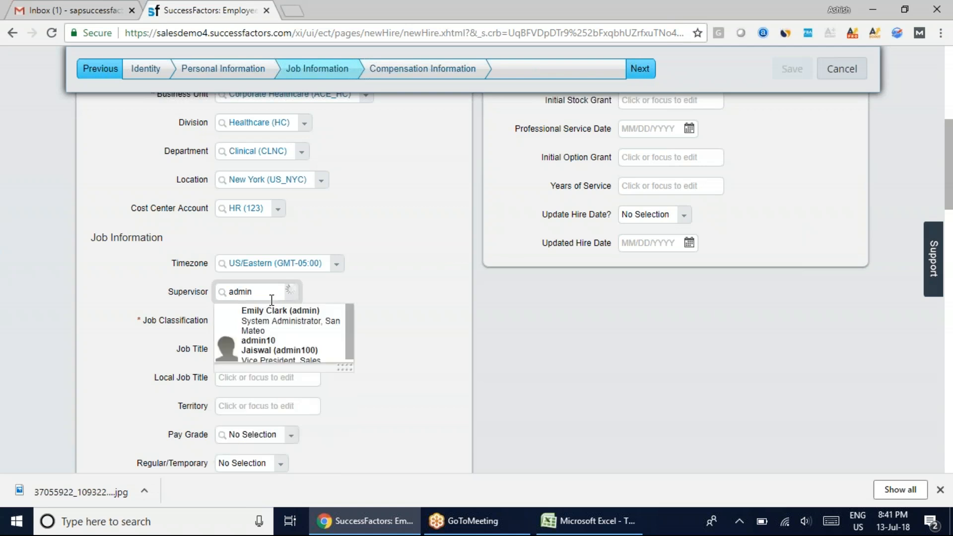
left_click(268, 350)
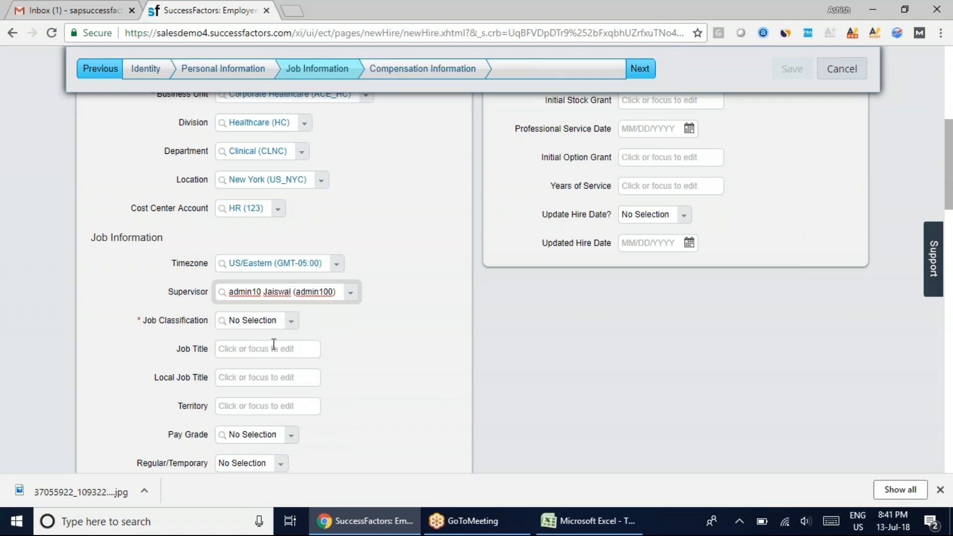
Set the job classification to Analyst, Human Resources
left_click(253, 321)
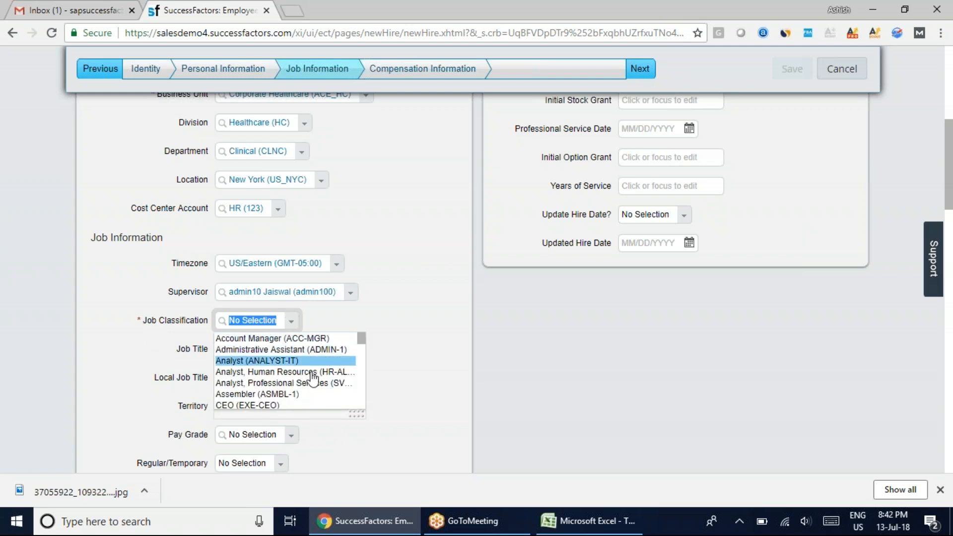
left_click(310, 373)
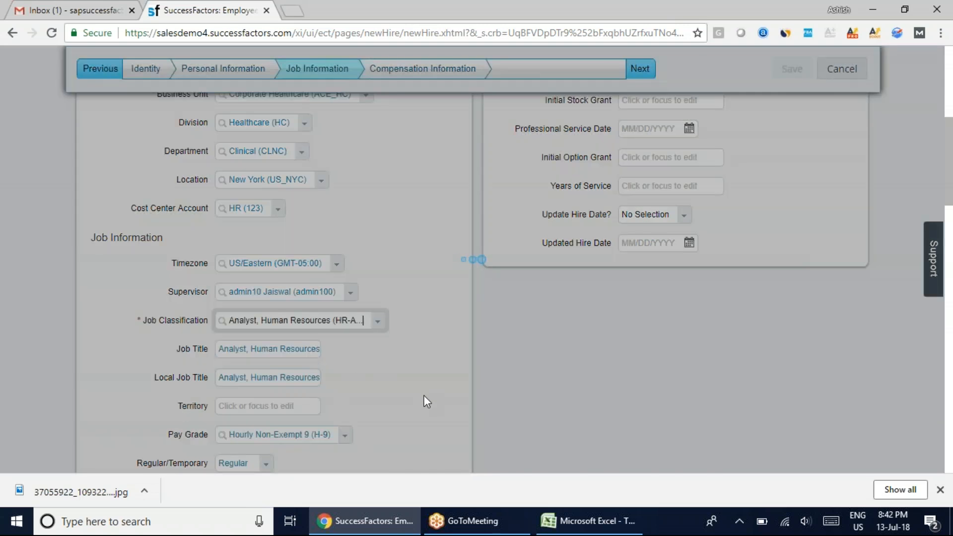
scroll(423, 396, "down", 4)
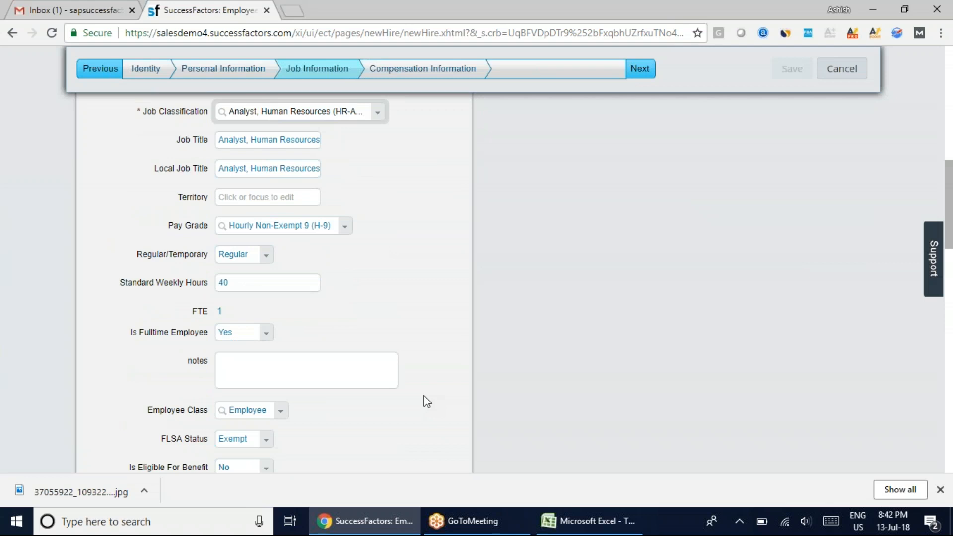
scroll(424, 399, "down", 1)
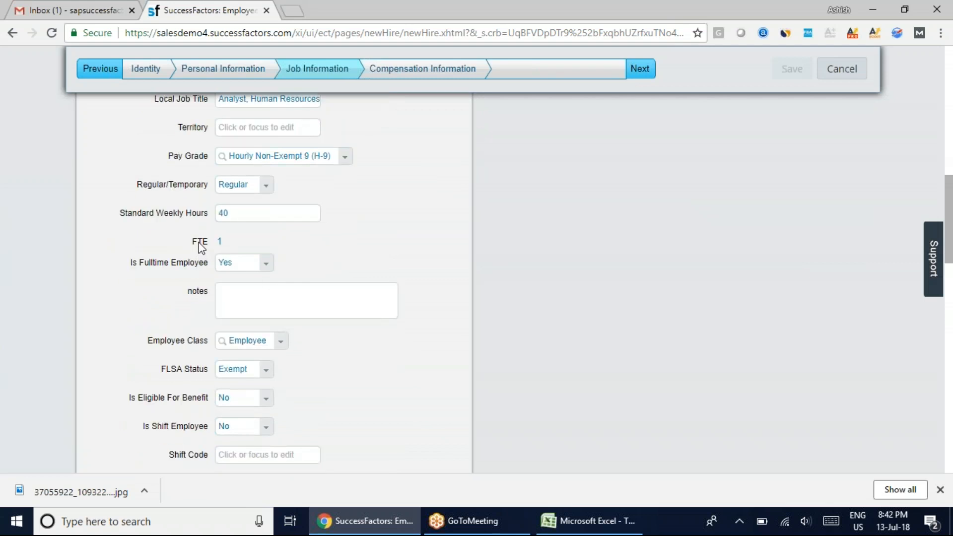
Switch to the Excel workbook and enter "FTE:-" in E83 and "Full Time Employee" in F83
left_click(587, 520)
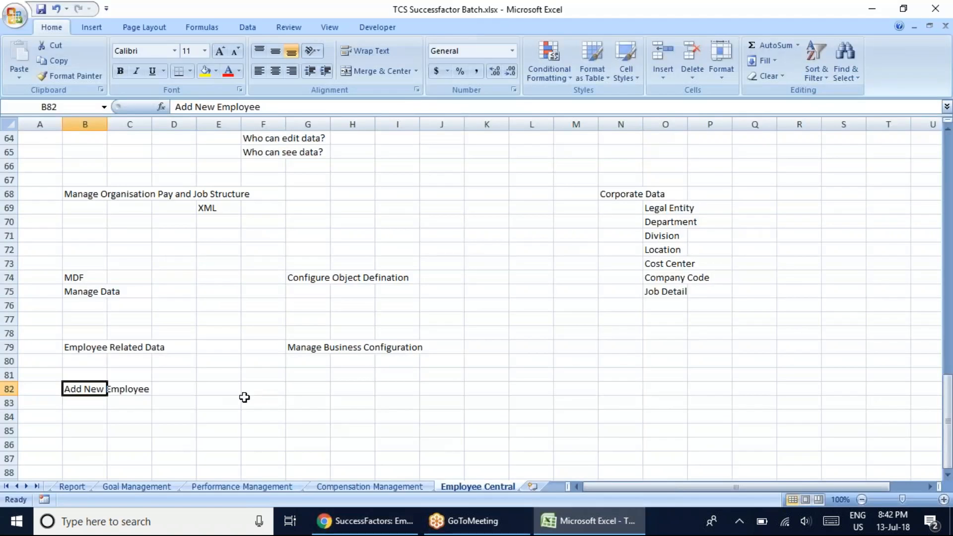
left_click(232, 404)
type("F")
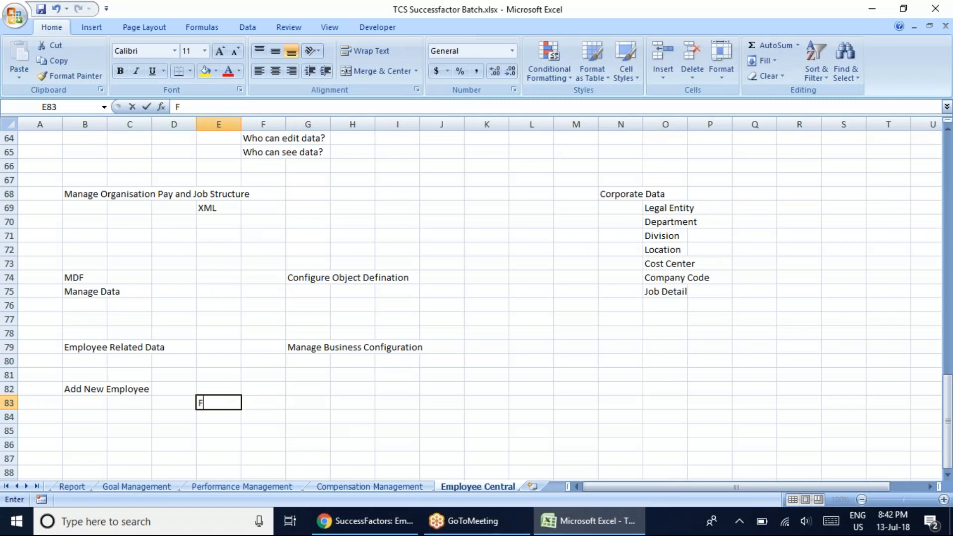
type("TE:-")
key("Tab")
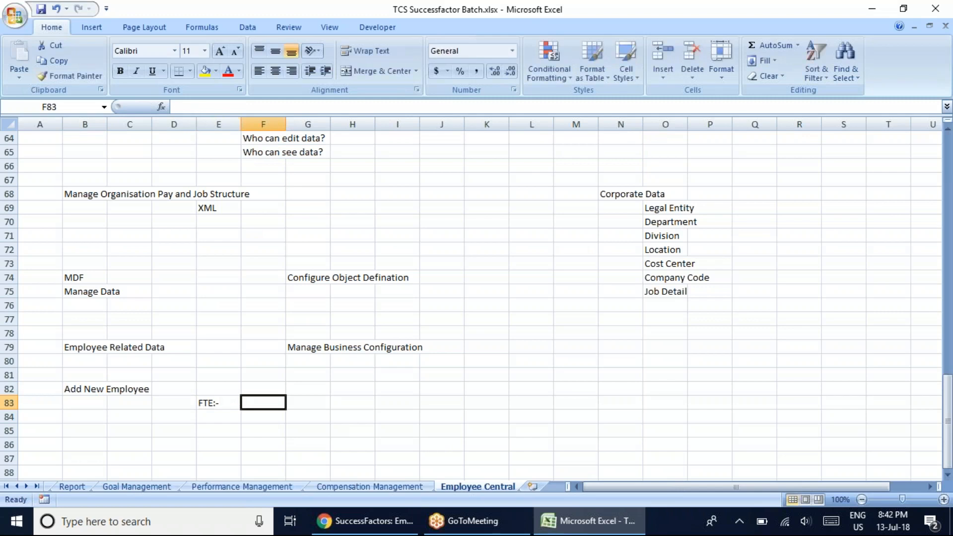
type("Full Ti")
type("m")
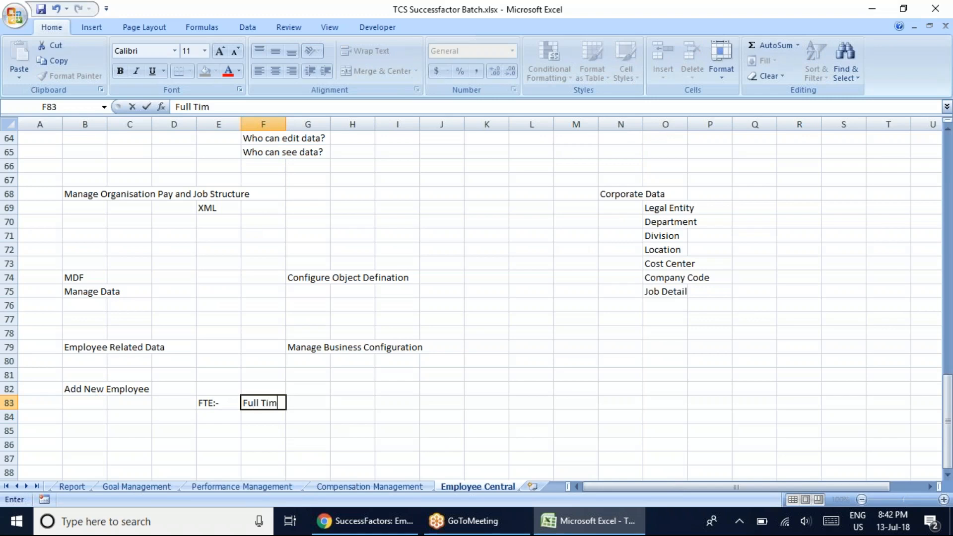
type("e Employee")
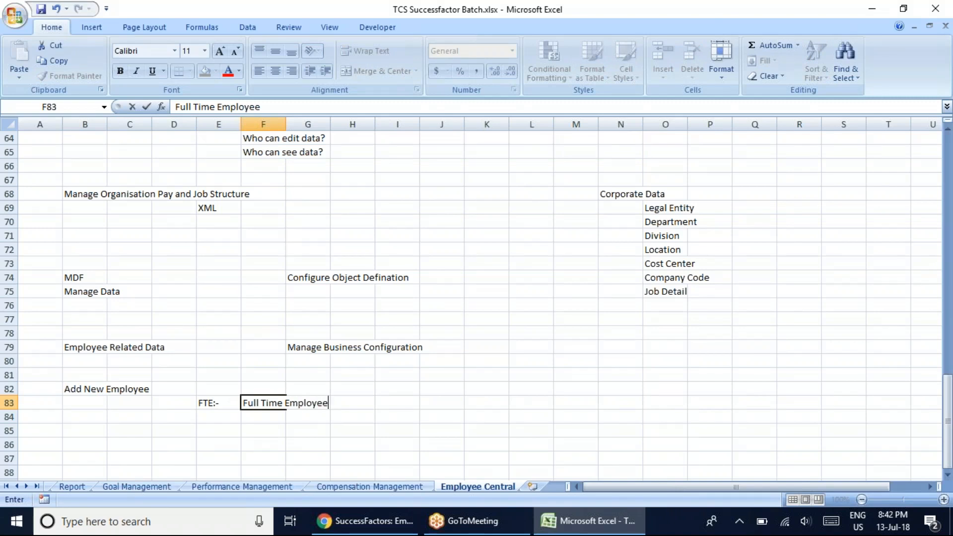
key("ctrl+Return")
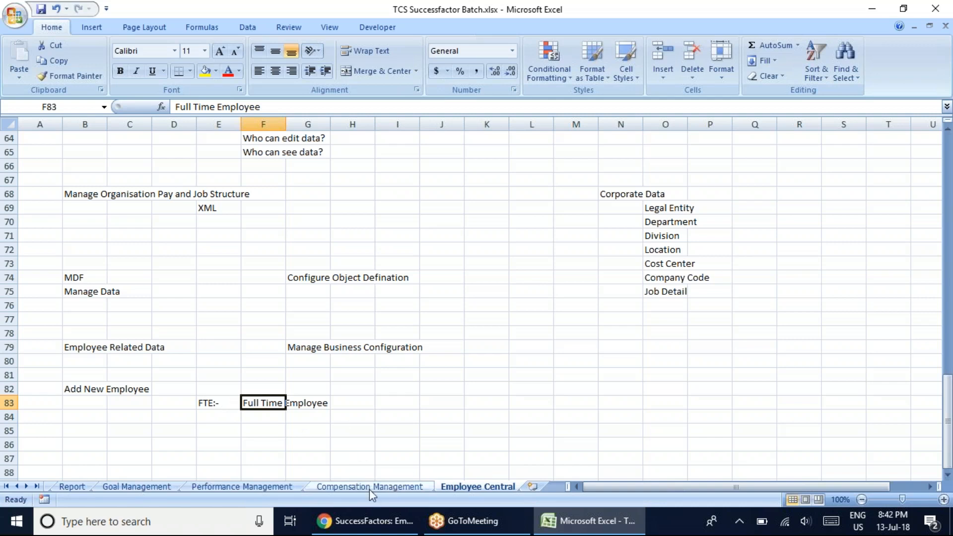
Enter the example FTE values 1 in G84 and 0.5 as text in G85
left_click(316, 418)
type("1")
left_click(312, 429)
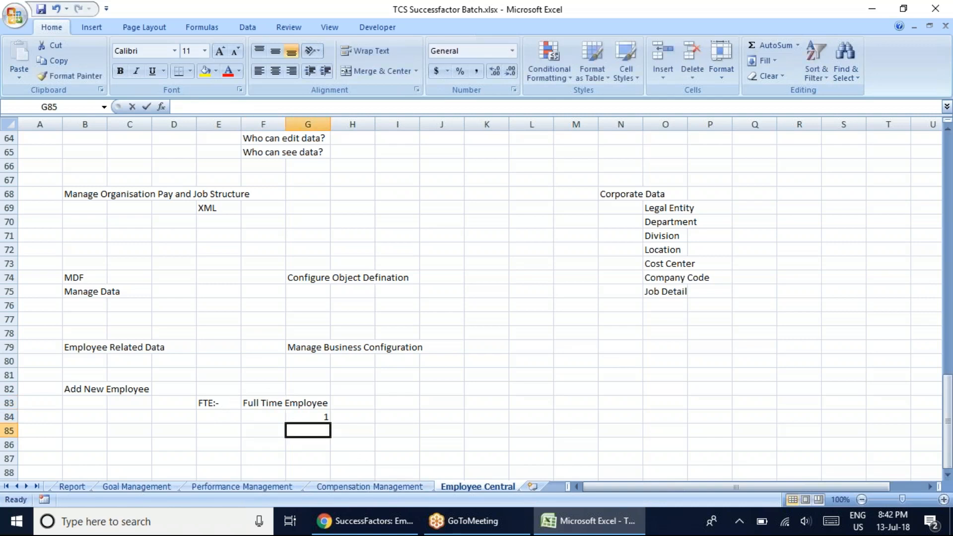
type("'0.5")
left_click(446, 444)
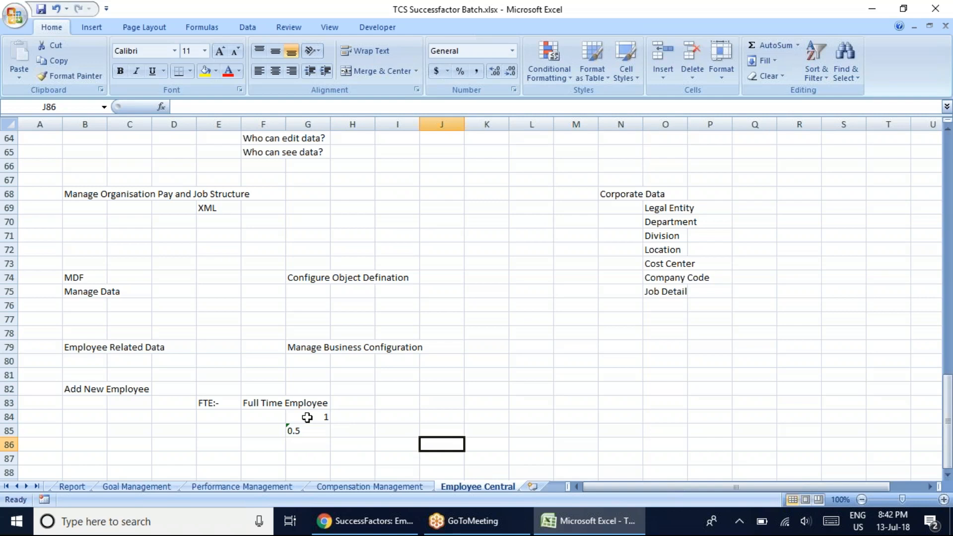
Switch back to SuccessFactors and review the FTE, standard weekly hours and the remaining Job Information and Time Information fields
left_click(346, 517)
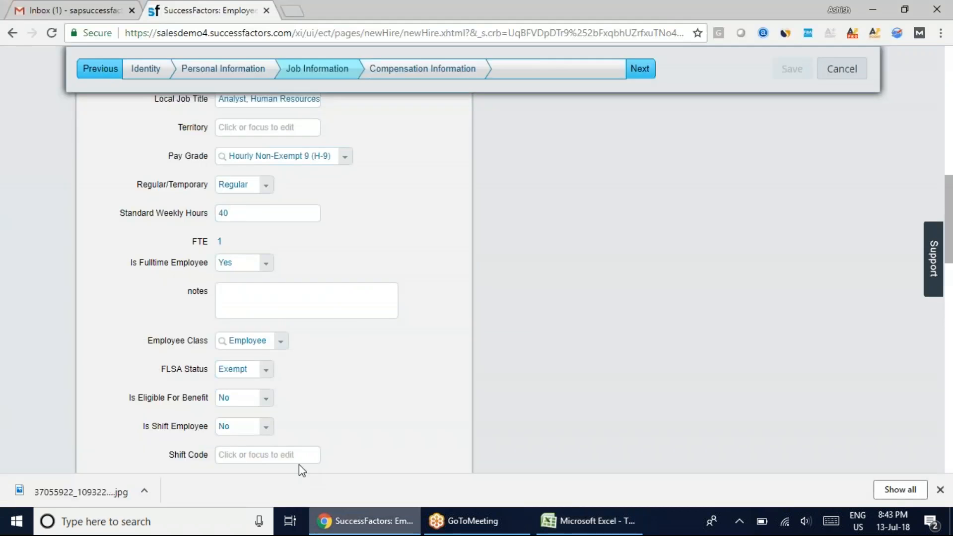
left_click_drag(224, 242, 216, 244)
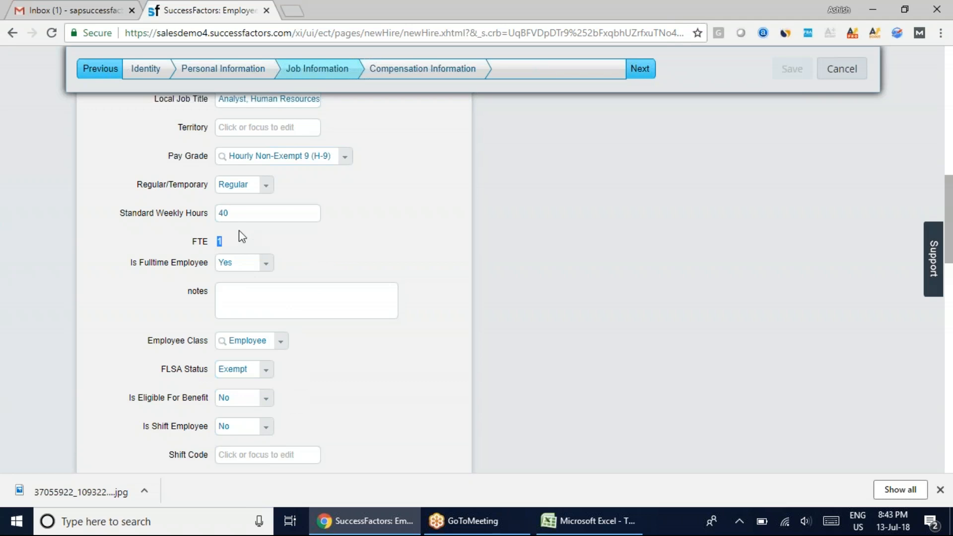
left_click_drag(230, 215, 207, 220)
left_click(408, 259)
scroll(401, 399, "down", 3)
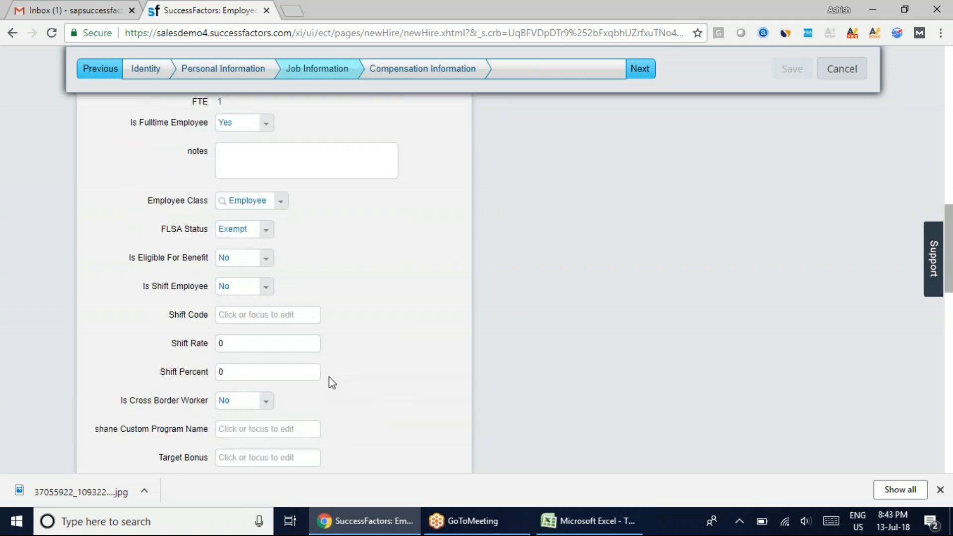
scroll(332, 382, "down", 3)
scroll(332, 382, "down", 2)
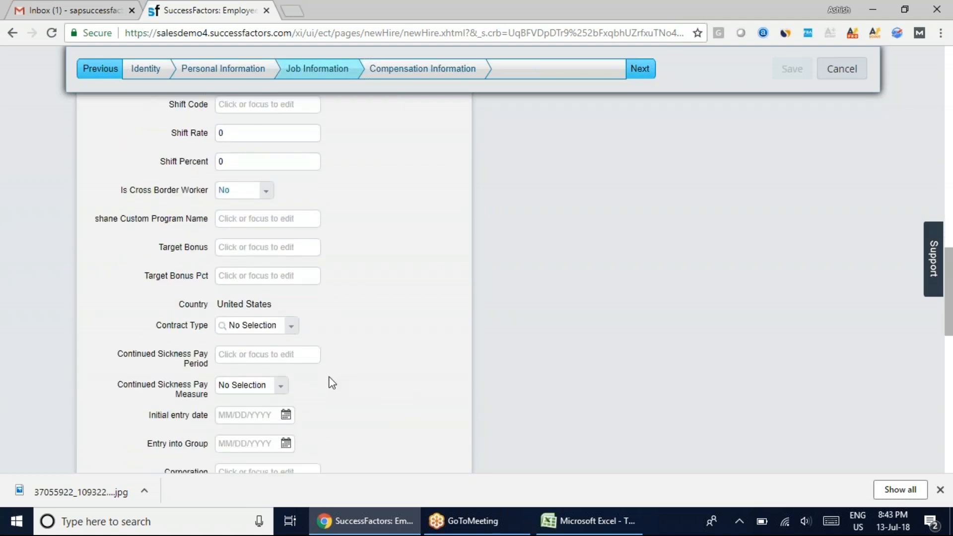
scroll(278, 323, "down", 2)
scroll(337, 412, "down", 3)
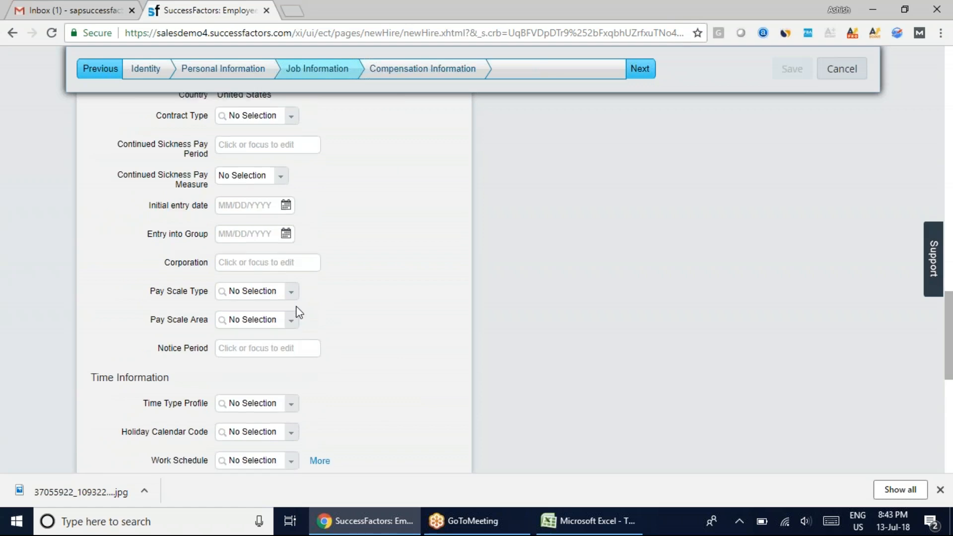
scroll(210, 308, "down", 3)
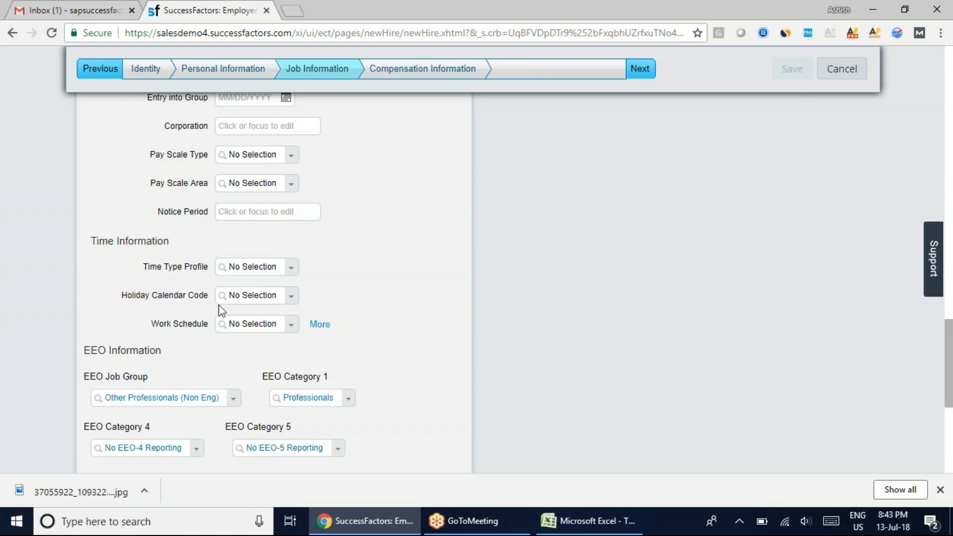
Add a job relationship of type Additional Manager with the admin100 user as the name
scroll(430, 379, "down", 4)
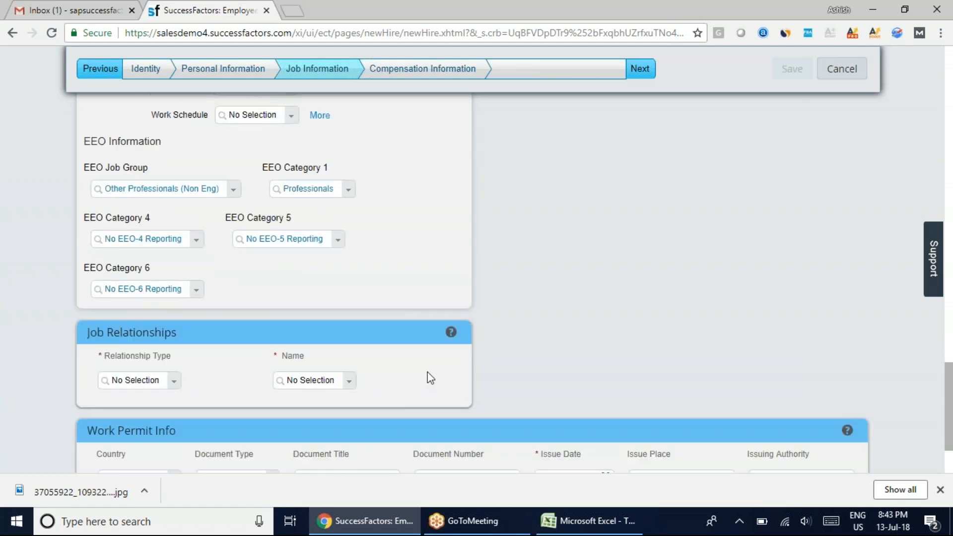
scroll(200, 396, "down", 2)
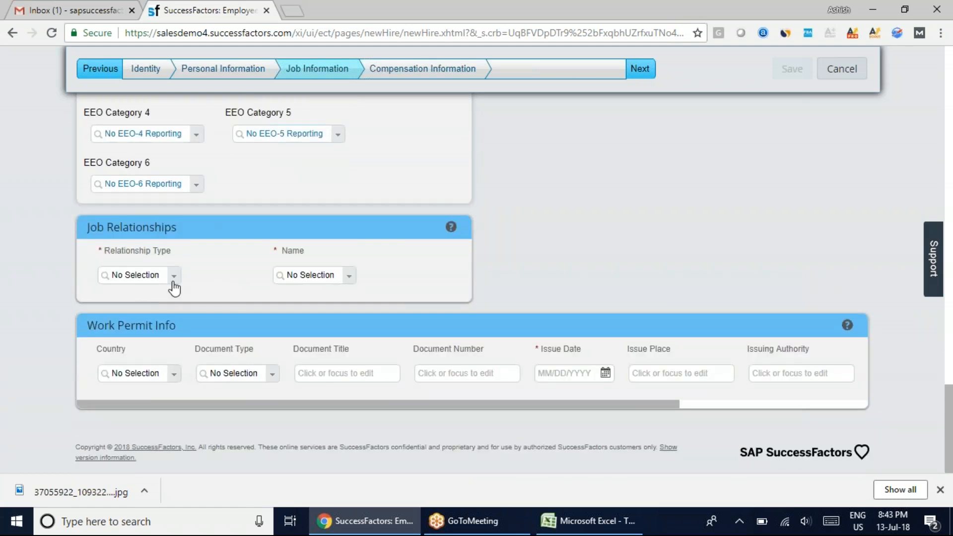
left_click(173, 282)
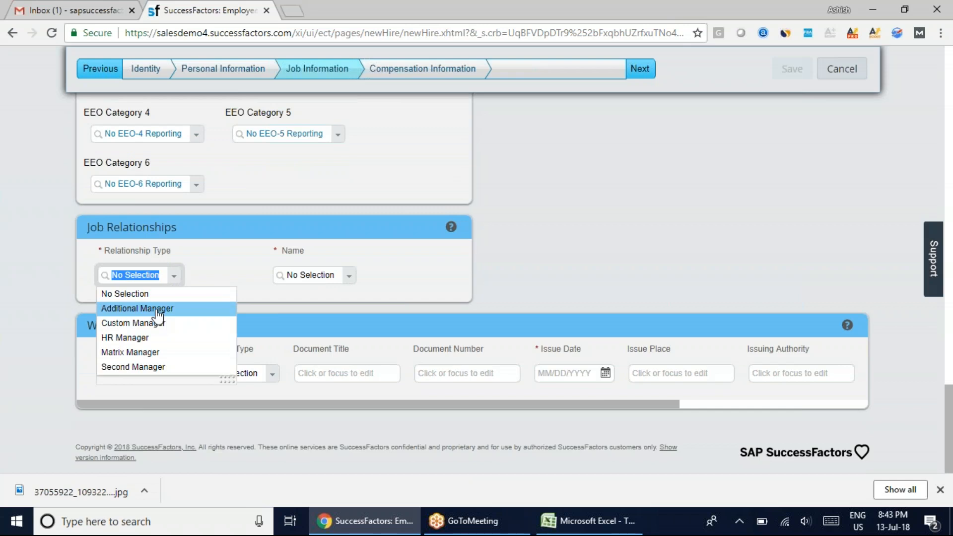
left_click(151, 308)
left_click(313, 274)
type("admin100")
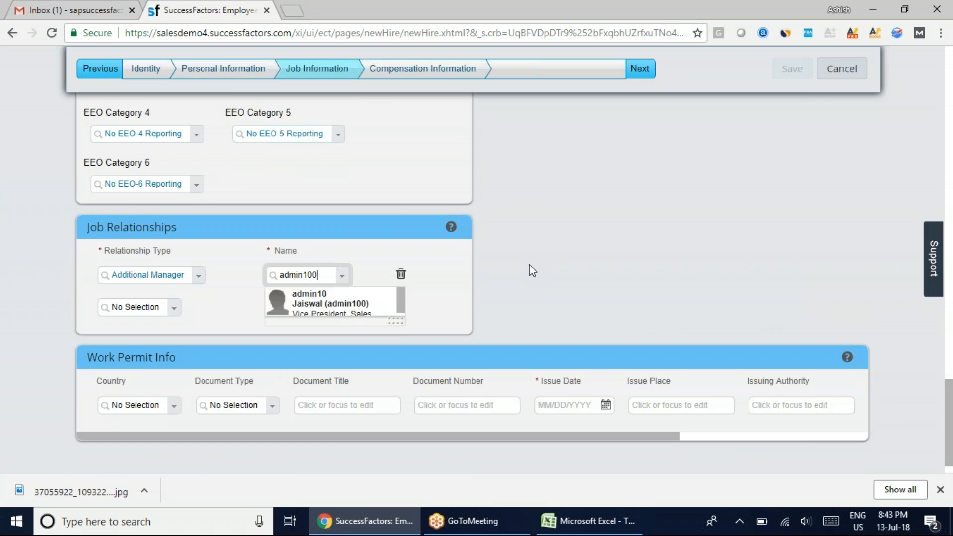
key("Return")
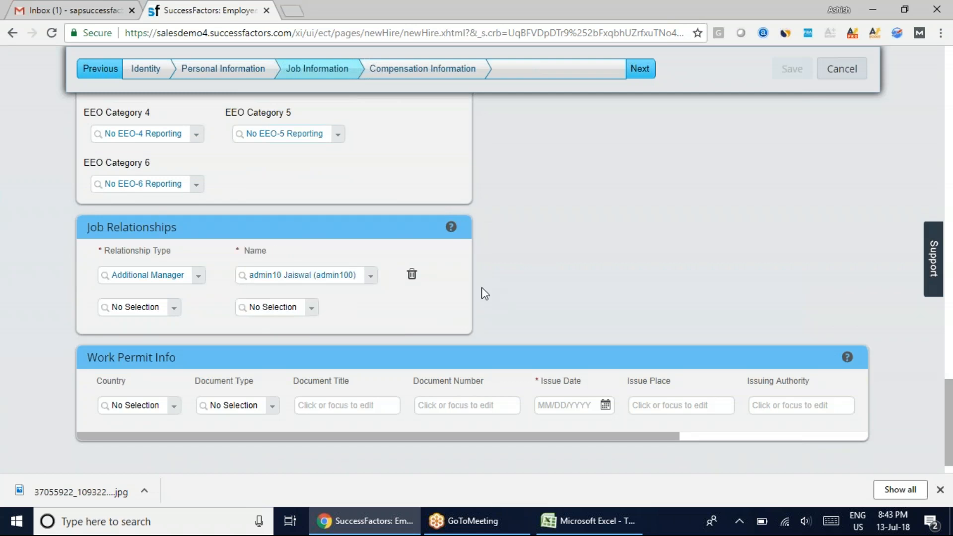
Set the country to United States in the first Work Permit Info row
scroll(462, 307, "down", 1)
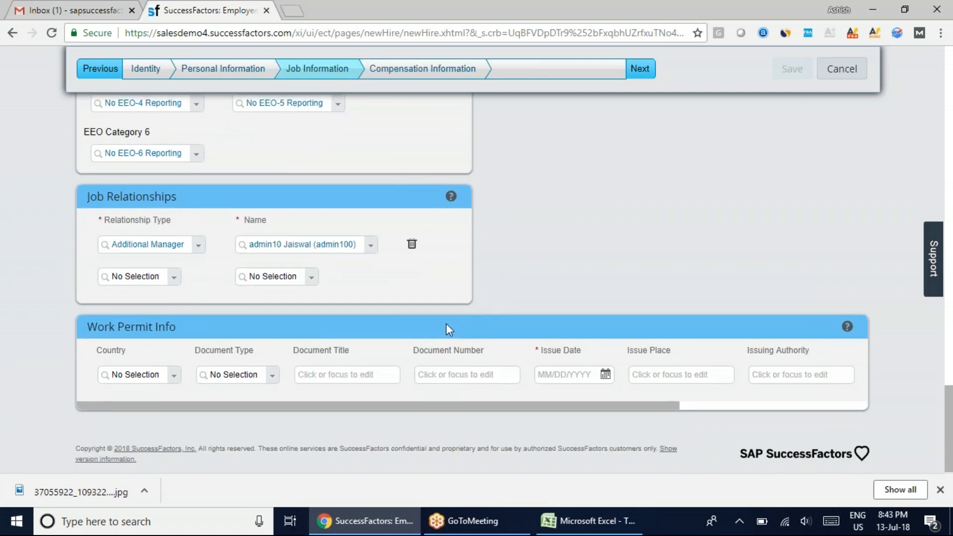
left_click(153, 372)
type("United")
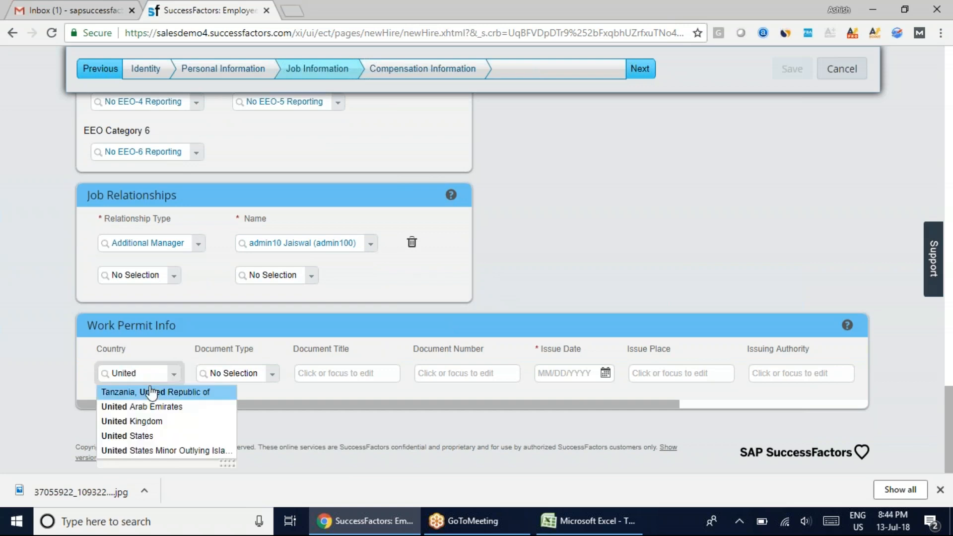
left_click(128, 435)
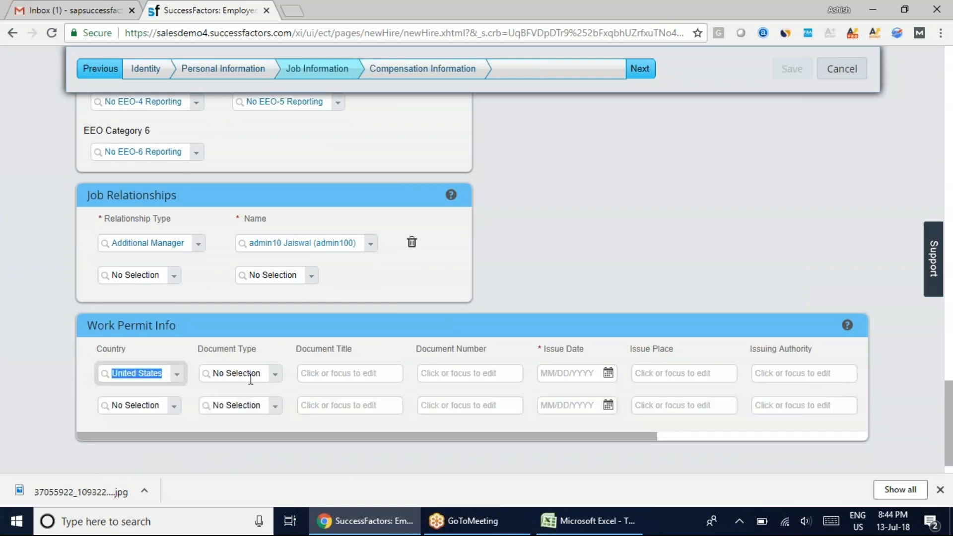
Set the document type to COL-Work Visa in the first Work Permit Info row
left_click(251, 375)
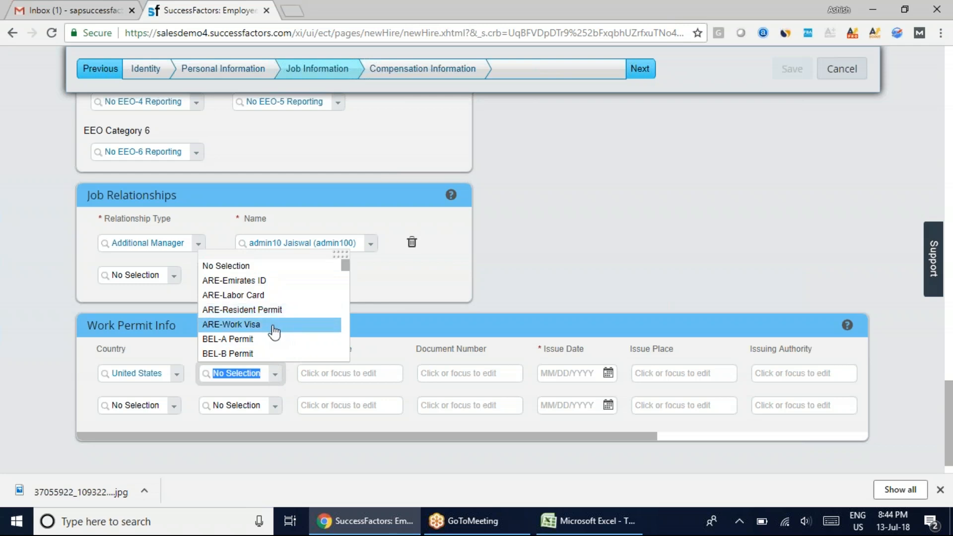
scroll(274, 332, "down", 2)
scroll(274, 332, "down", 5)
scroll(273, 332, "down", 3)
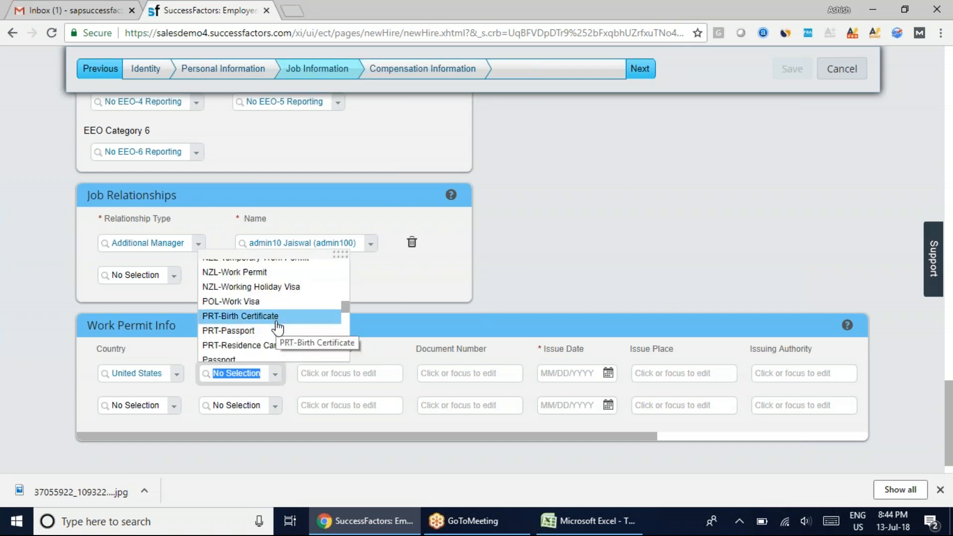
scroll(277, 328, "up", 8)
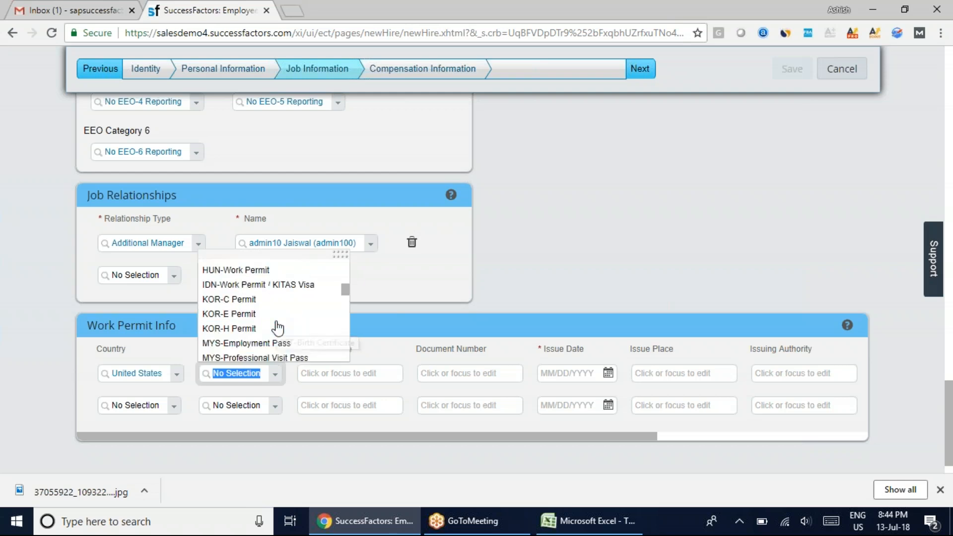
scroll(277, 329, "up", 2)
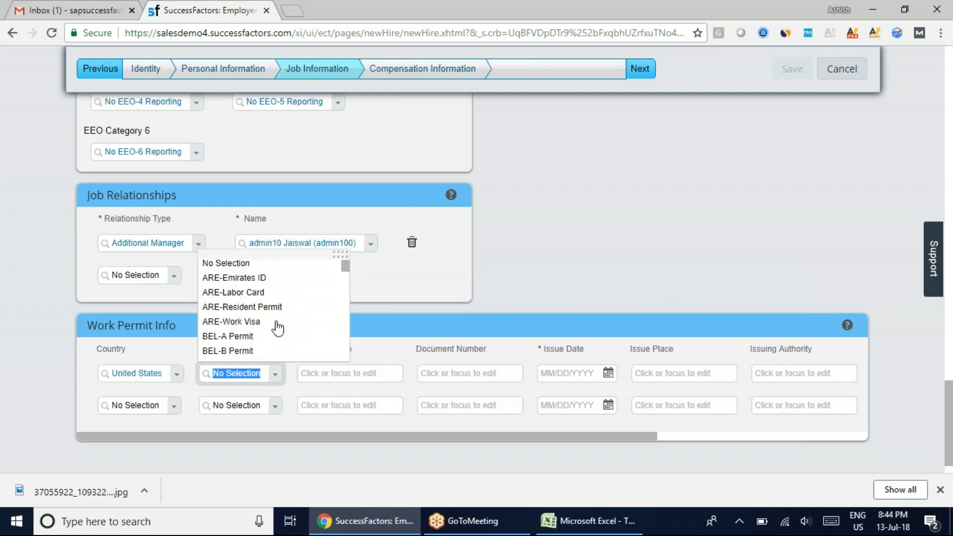
scroll(277, 329, "down", 2)
scroll(277, 329, "down", 2)
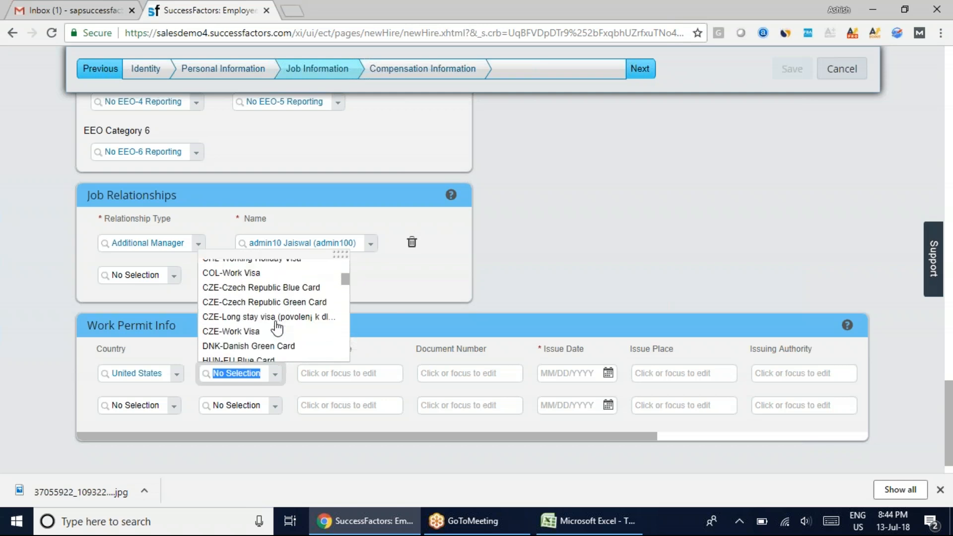
left_click(256, 373)
left_click(231, 294)
Enter Passport as the work permit's document title and fill in its document number
left_click(356, 376)
type("Pas")
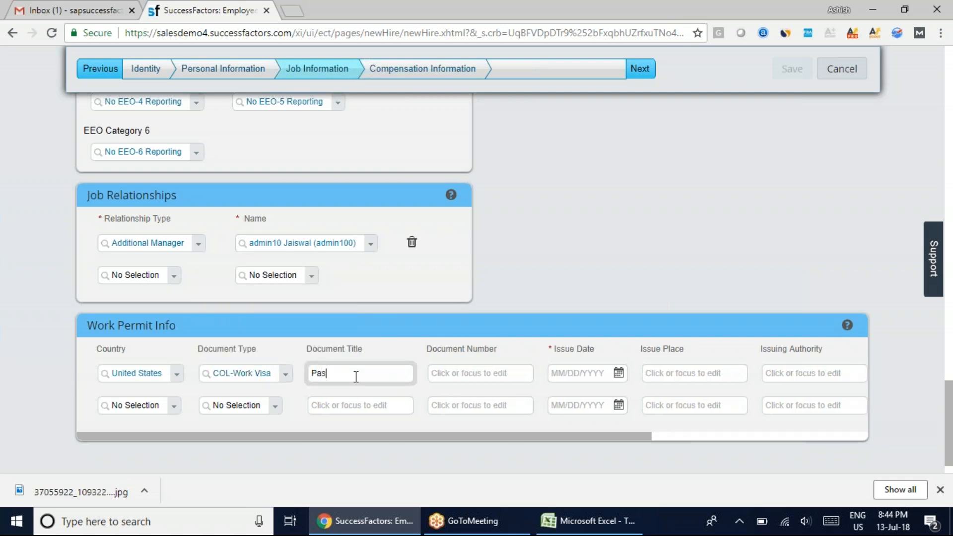
type("spoe")
key("BackSpace")
type("rt")
key("Tab")
type("234234sdfw")
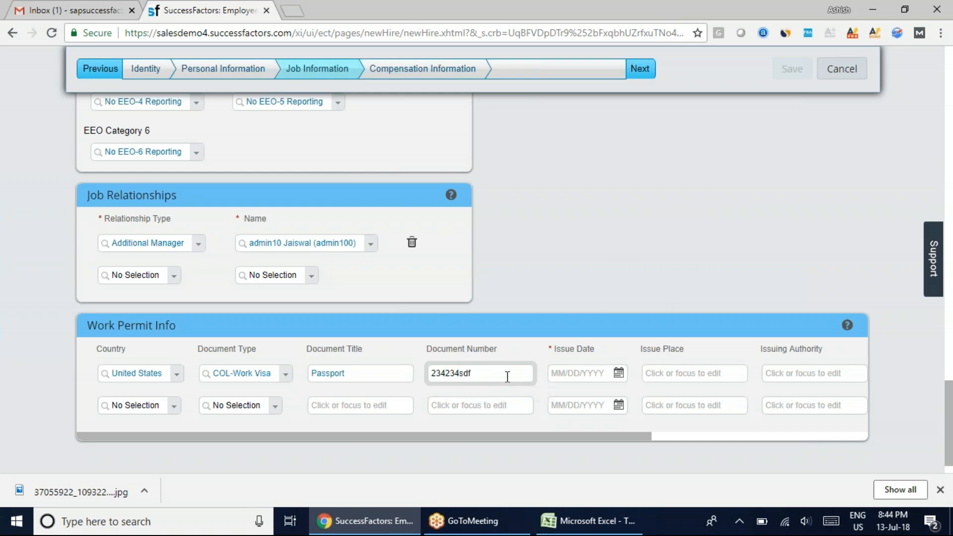
left_click(598, 284)
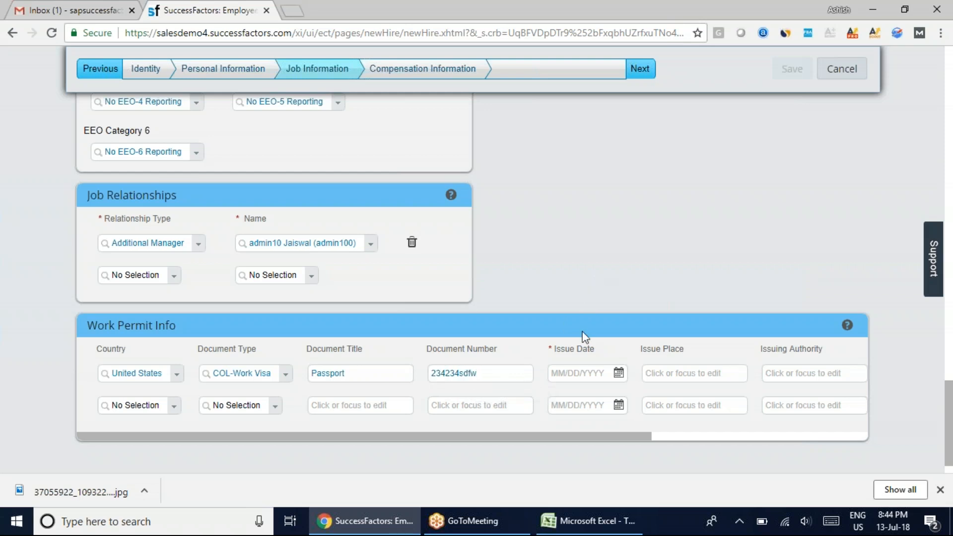
Set the work permit's issue date to 07/17/2007
left_click(616, 374)
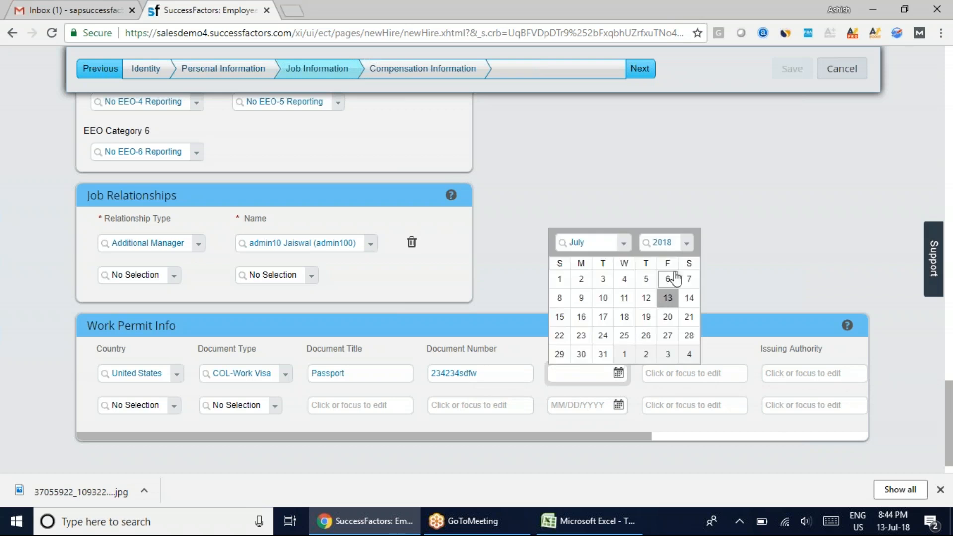
left_click(686, 244)
left_click(660, 280)
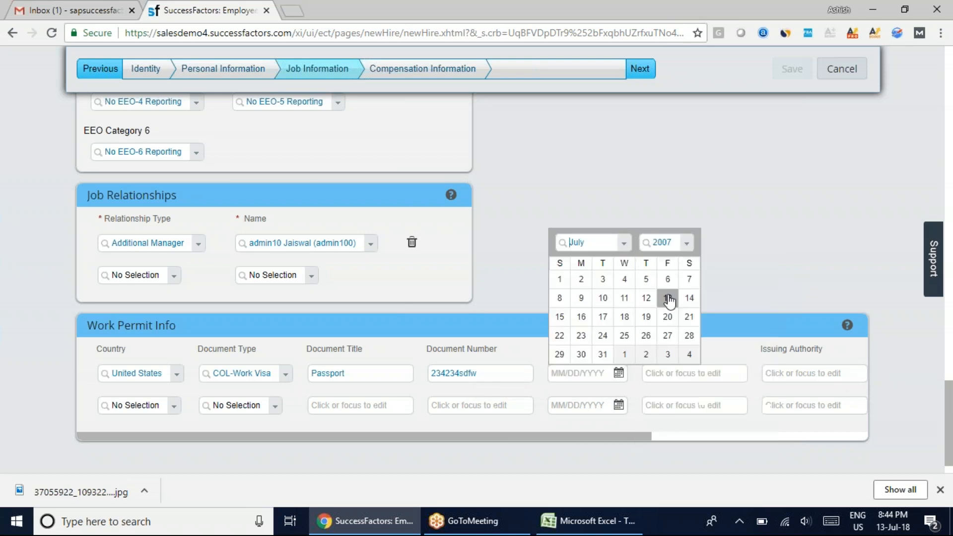
left_click(603, 317)
Enter New York as both the issue place and the issuing authority of the work permit
left_click(680, 374)
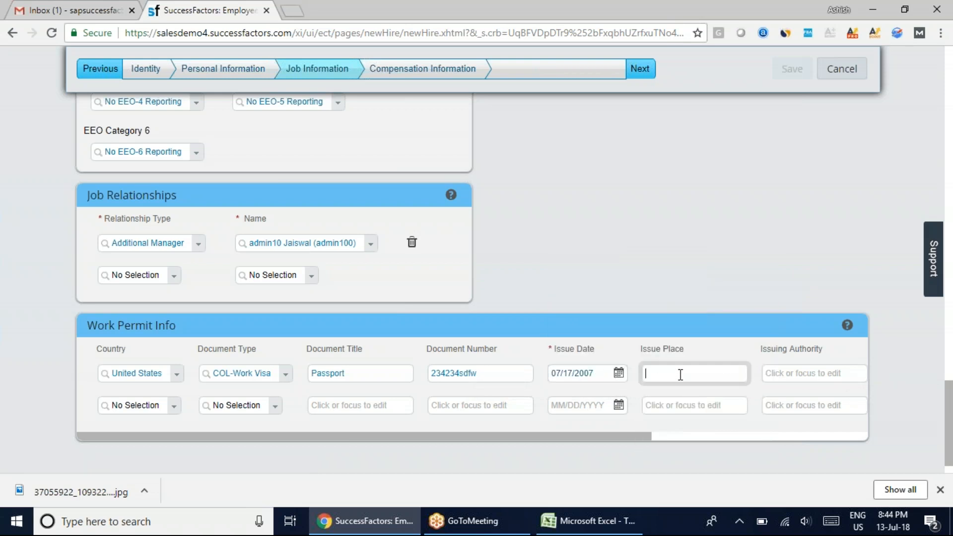
type("New Y")
left_click_drag(700, 375, 639, 374)
key("ctrl+c")
left_click(801, 374)
key("ctrl+v")
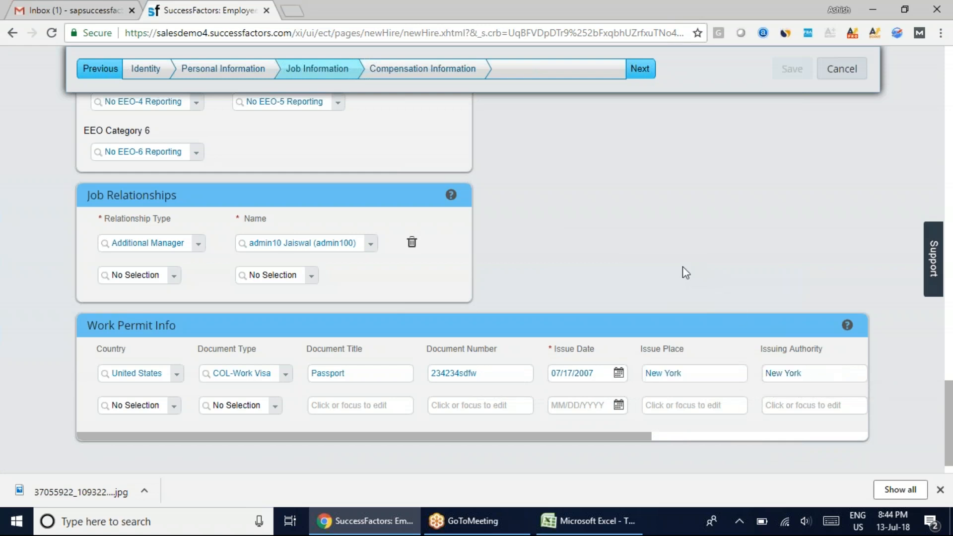
Proceed from Job Information to the Compensation Information stage of the new hire
scroll(680, 270, "up", 7)
scroll(554, 386, "up", 10)
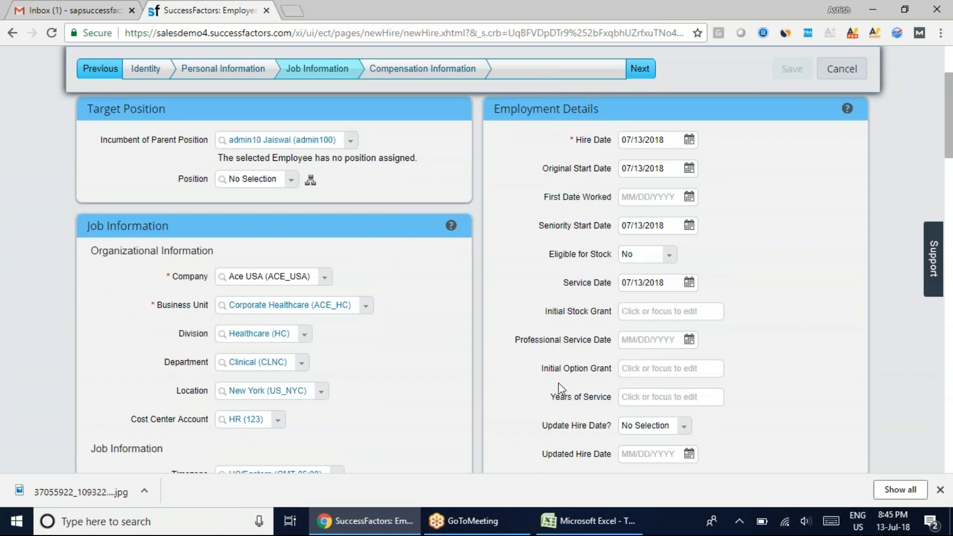
scroll(549, 400, "up", 3)
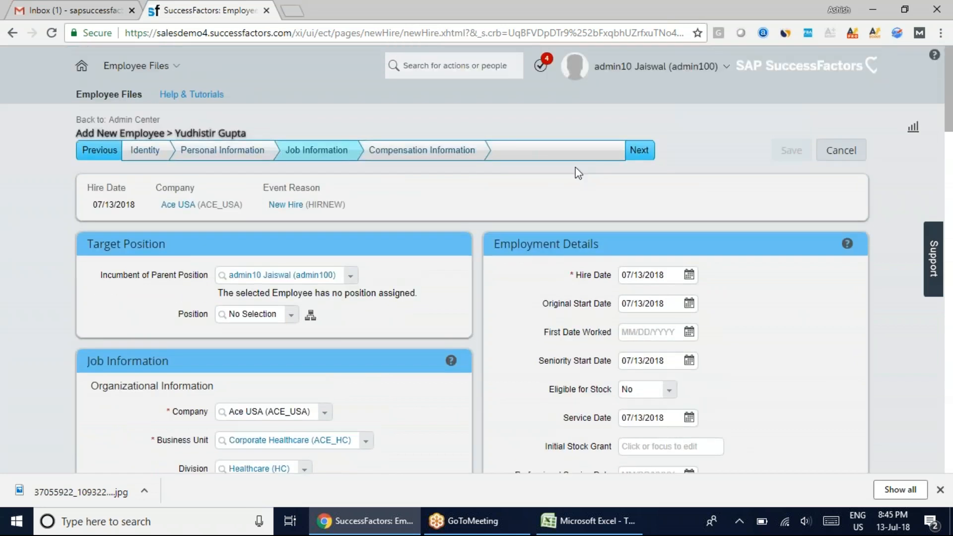
left_click(638, 150)
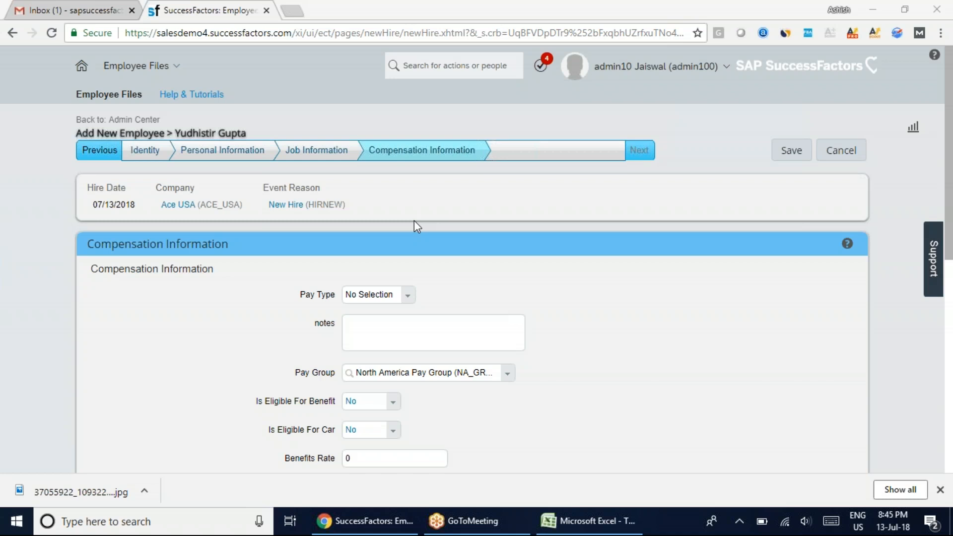
Set the Pay Type to Salaried and the benefit and car eligibility to Yes
scroll(590, 379, "down", 1)
left_click(409, 226)
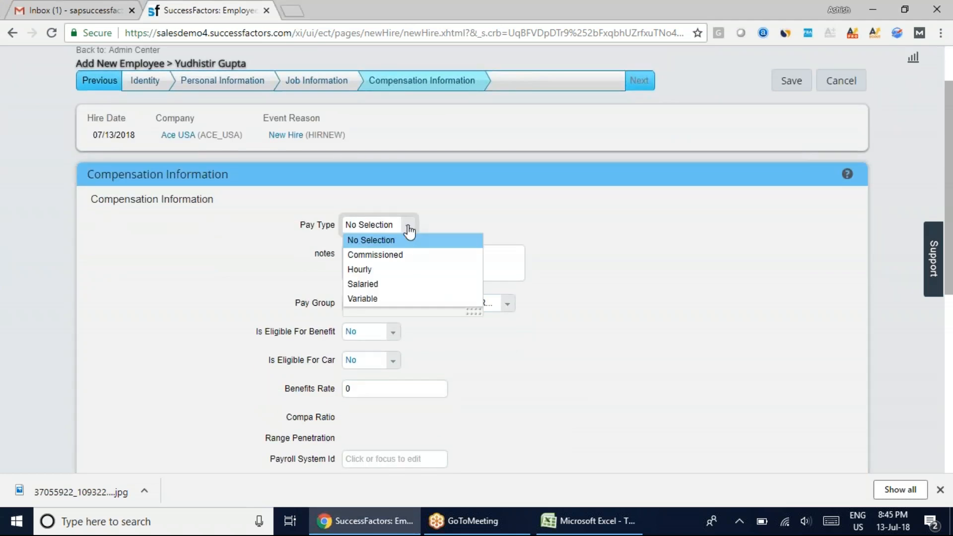
left_click(382, 285)
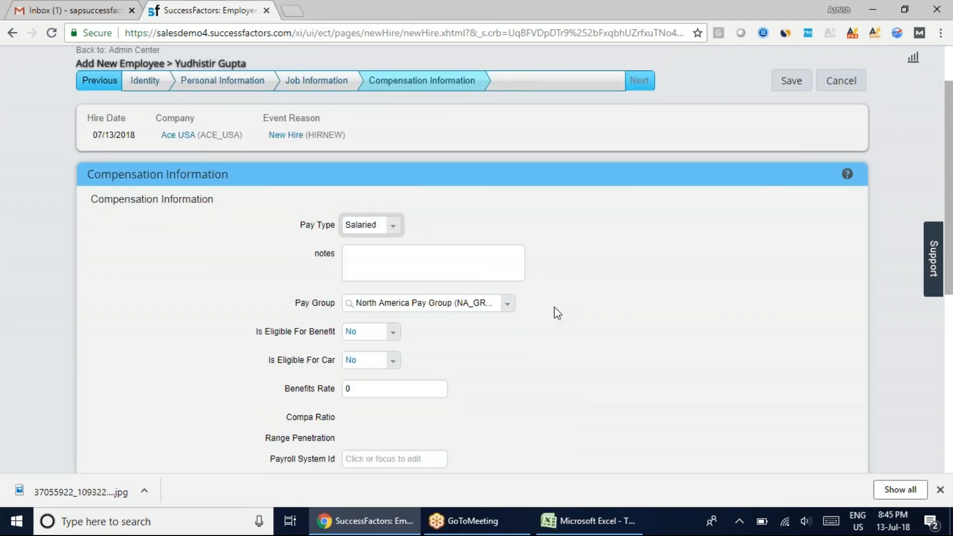
scroll(572, 356, "down", 1)
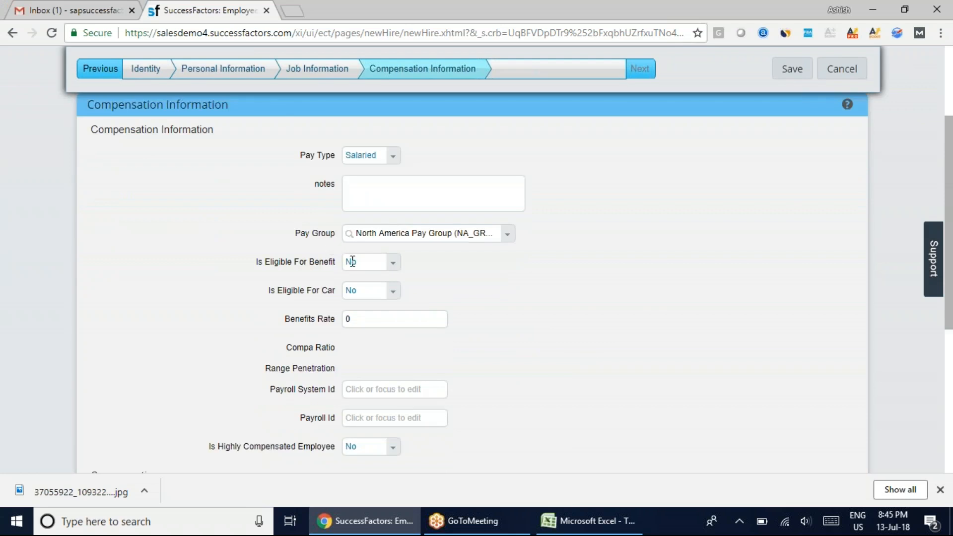
left_click(396, 268)
left_click(380, 292)
left_click(393, 291)
left_click(366, 322)
Review the Compa Ratio, Range Penetration, Payroll System Id and Payroll Id fields
scroll(478, 345, "down", 2)
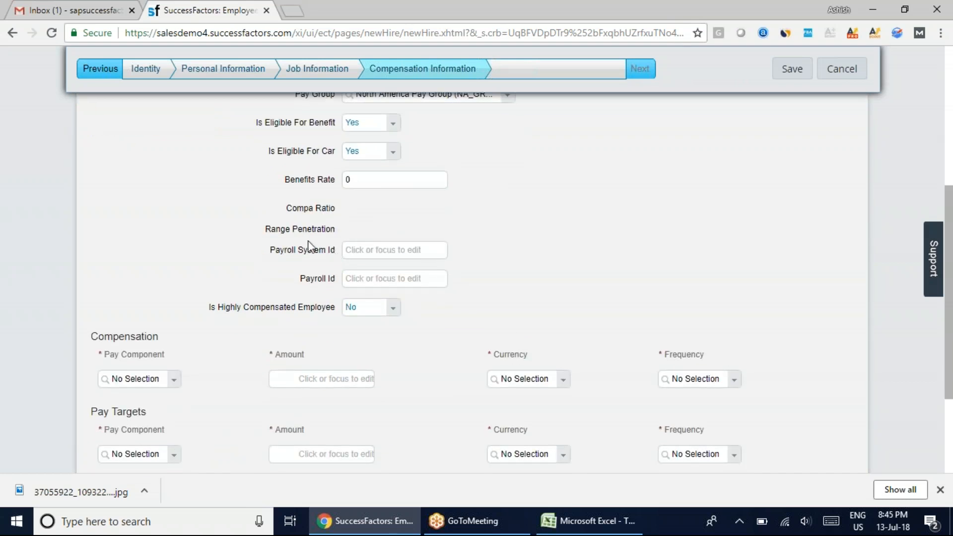
left_click_drag(291, 209, 326, 233)
left_click(363, 250)
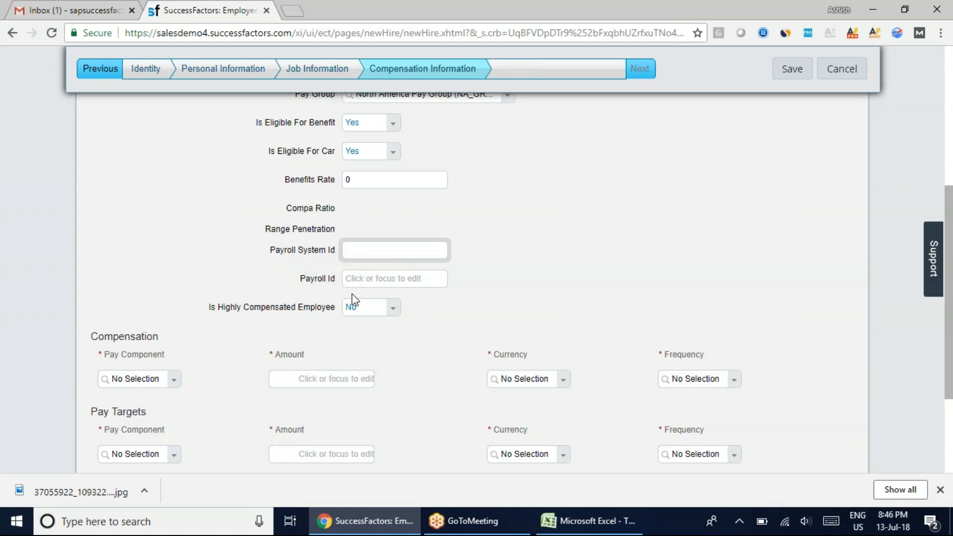
left_click(366, 279)
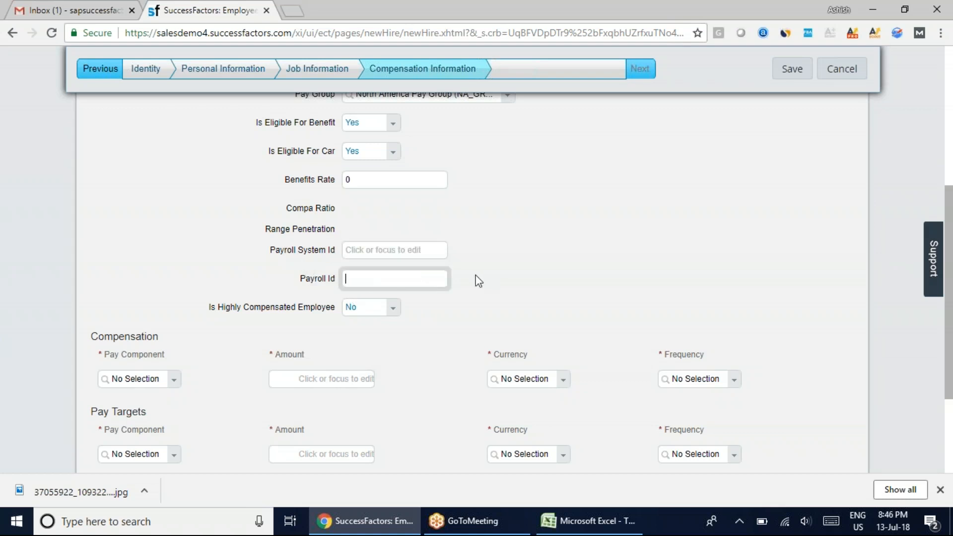
Add a Base Salary pay component of 10000 USD with Bi-weekly (BWK) frequency under Compensation
scroll(478, 281, "down", 3)
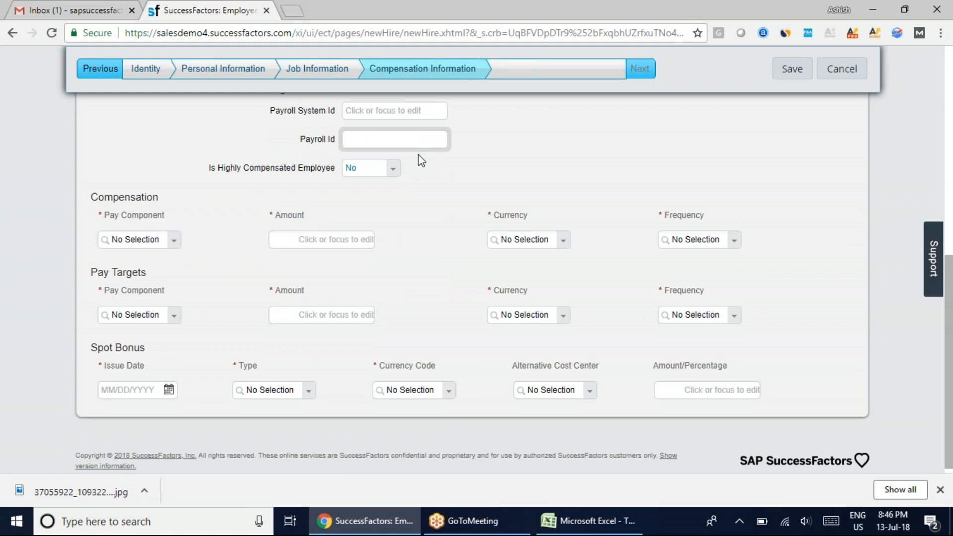
left_click(174, 245)
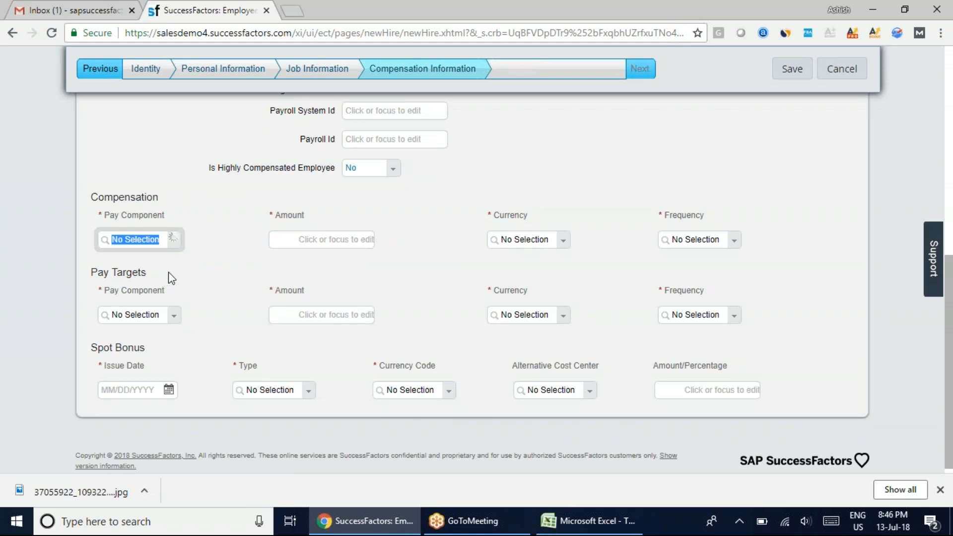
left_click(148, 257)
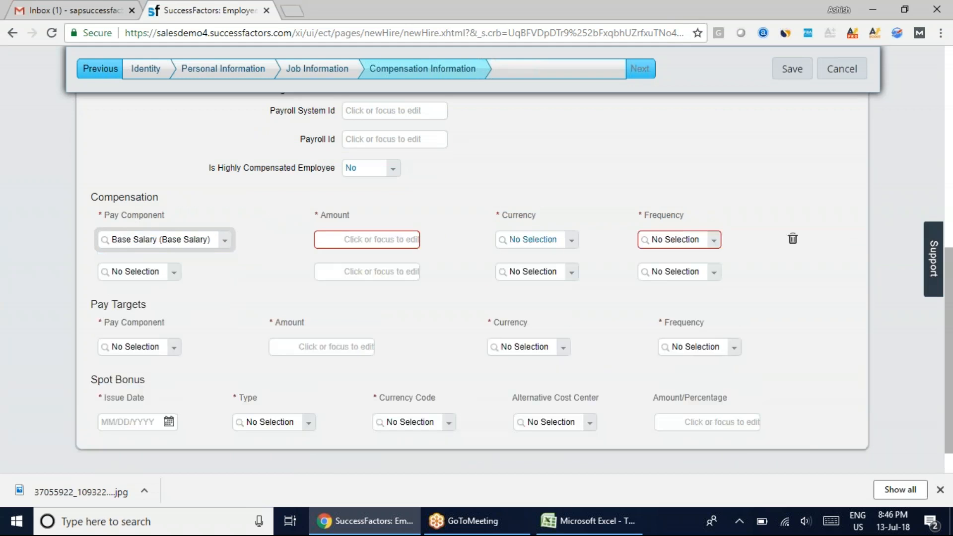
left_click(365, 237)
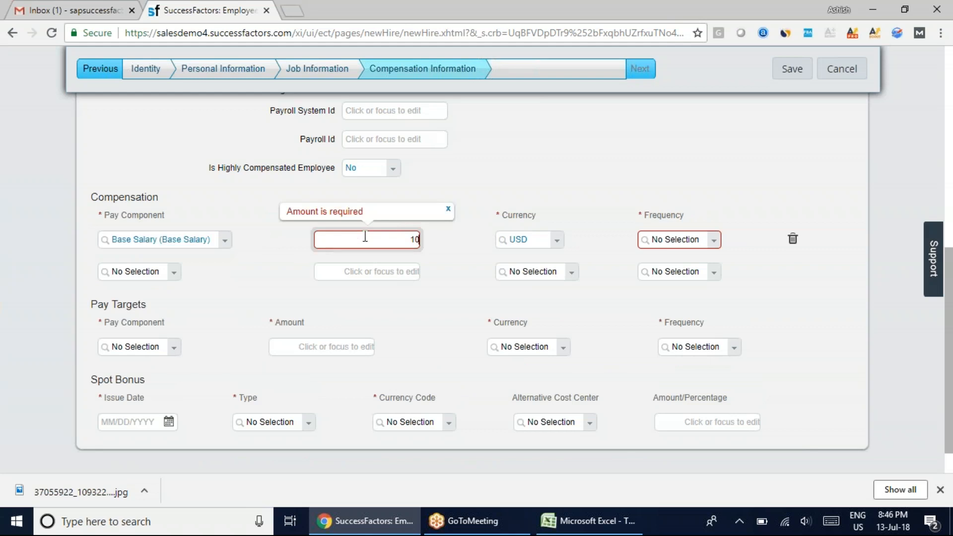
type("10000")
left_click(714, 244)
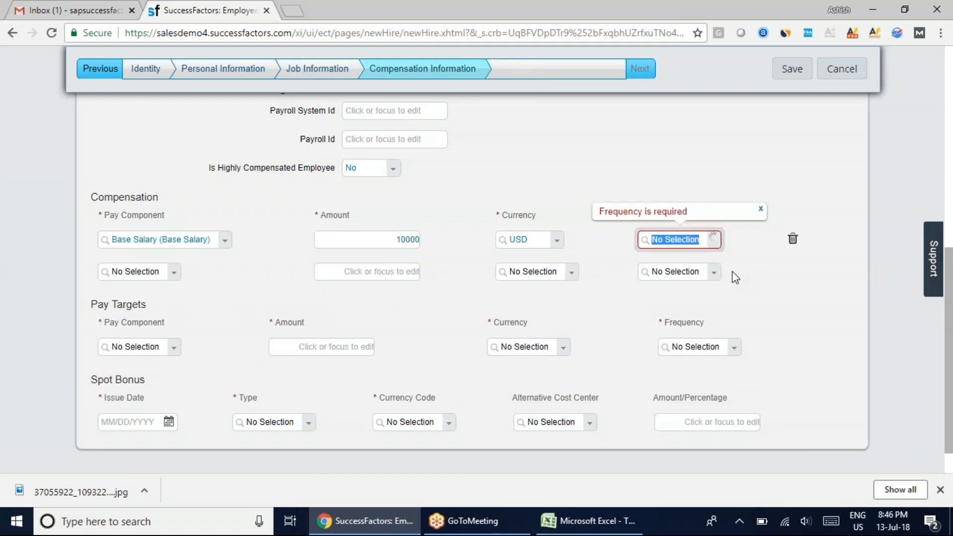
left_click(708, 242)
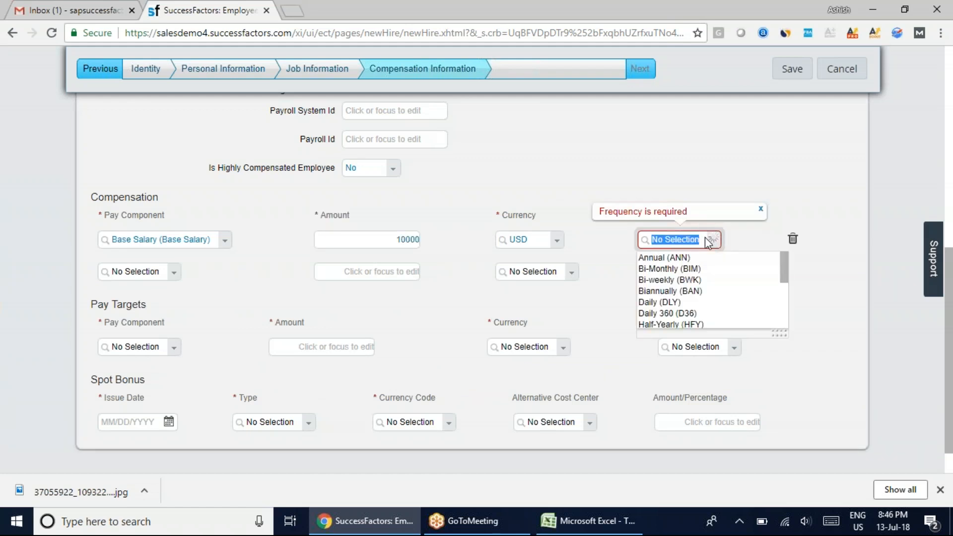
left_click(684, 280)
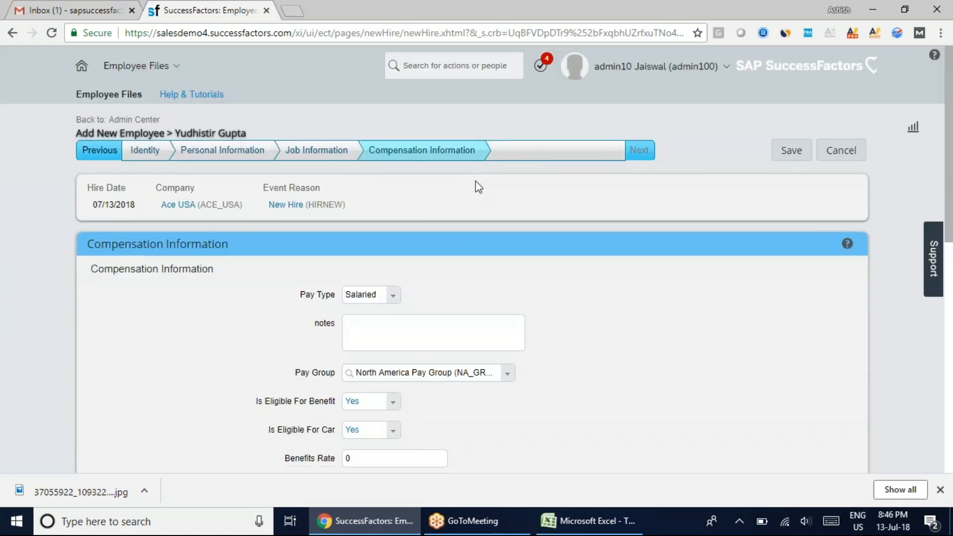
Review the calculated compensation figures and compare the annualized salary with the base salary amount
scroll(614, 340, "down", 4)
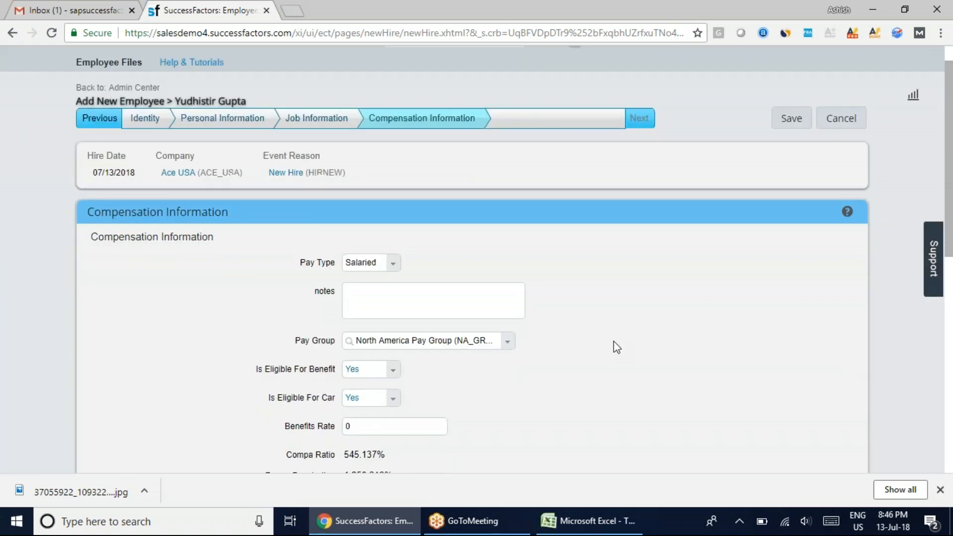
scroll(614, 341, "down", 1)
scroll(582, 346, "down", 4)
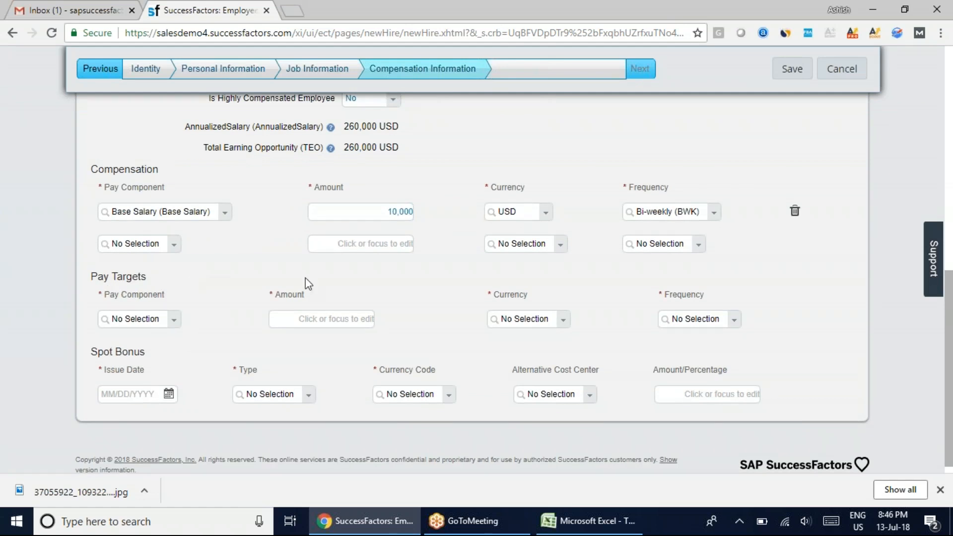
left_click_drag(344, 126, 378, 126)
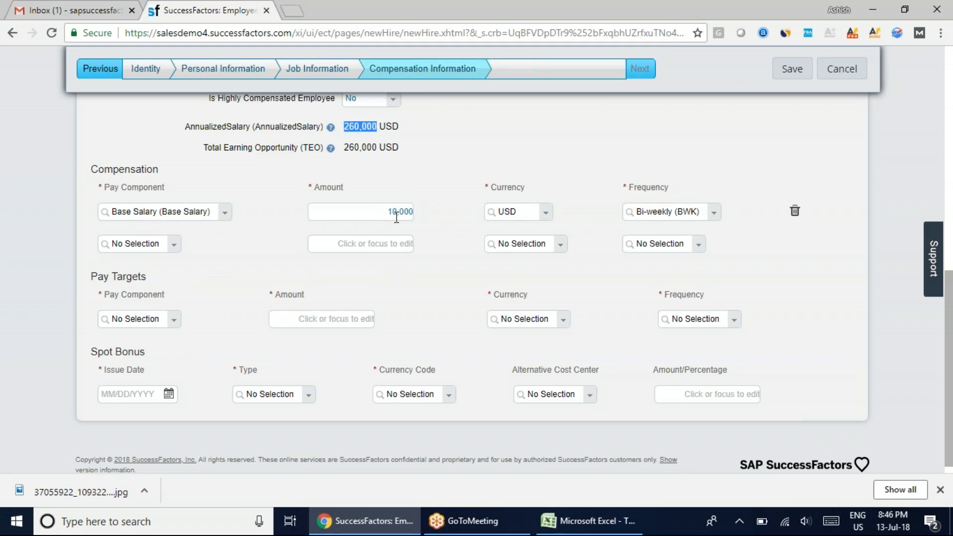
left_click_drag(389, 211, 414, 210)
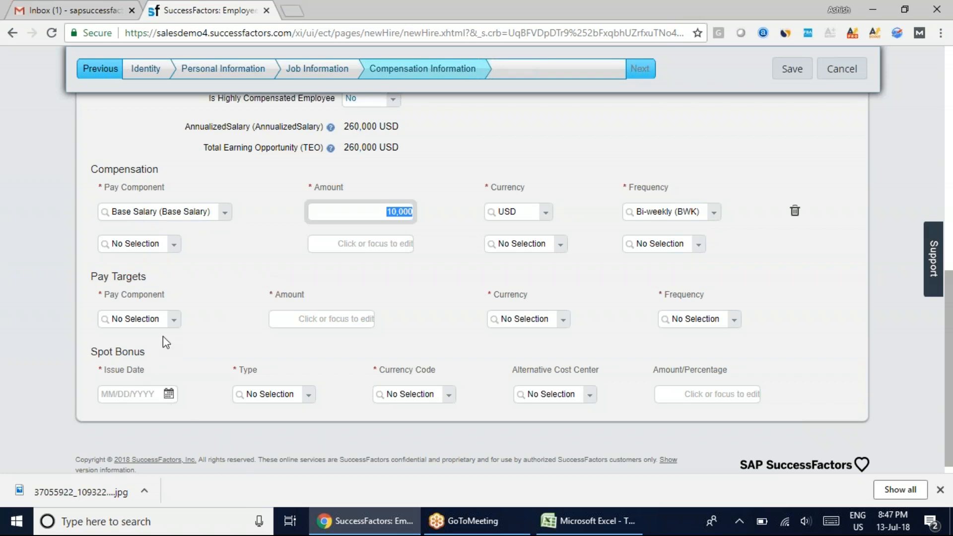
Add a Bonus (BNS-USA) pay target of 3000 USD with Bi-weekly (BWK) frequency under Pay Targets
left_click(170, 320)
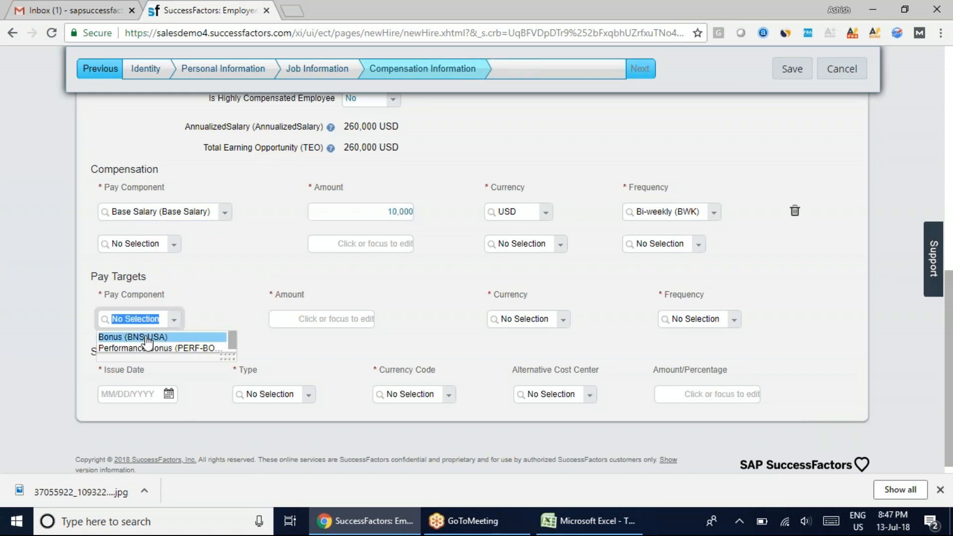
left_click(149, 337)
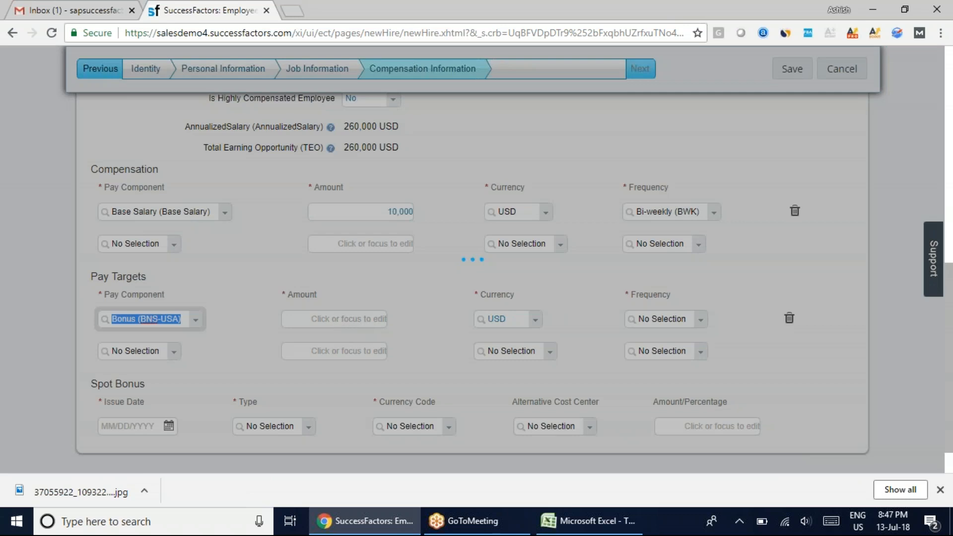
left_click(332, 325)
type("3000")
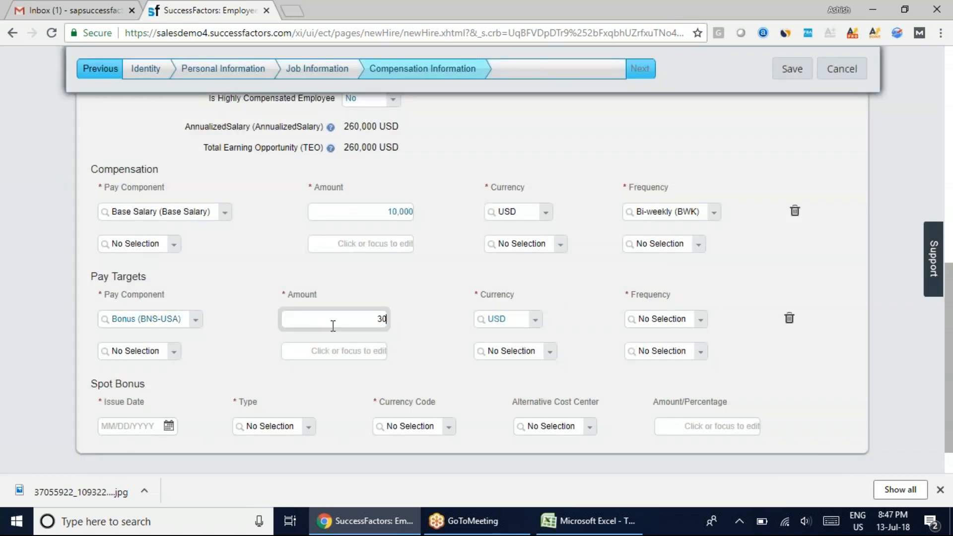
left_click(700, 320)
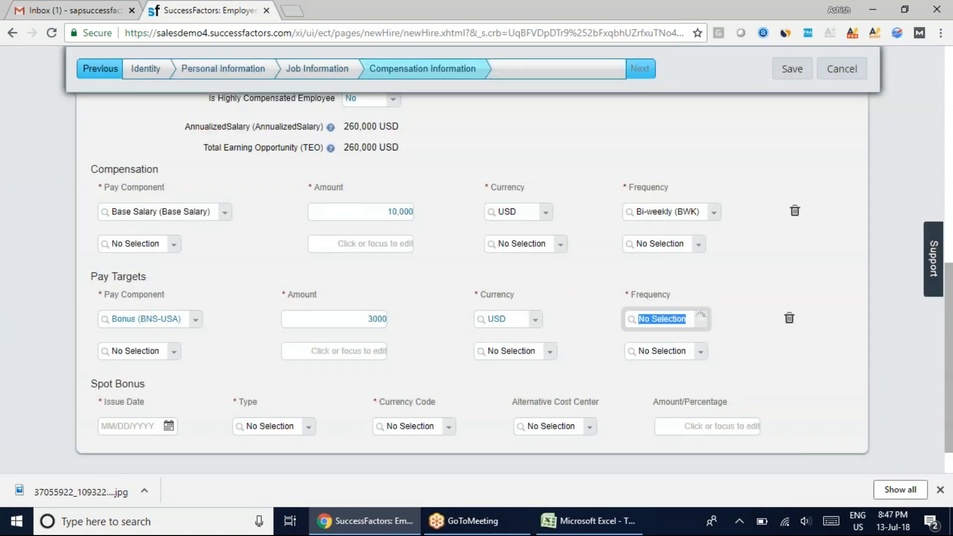
left_click(670, 361)
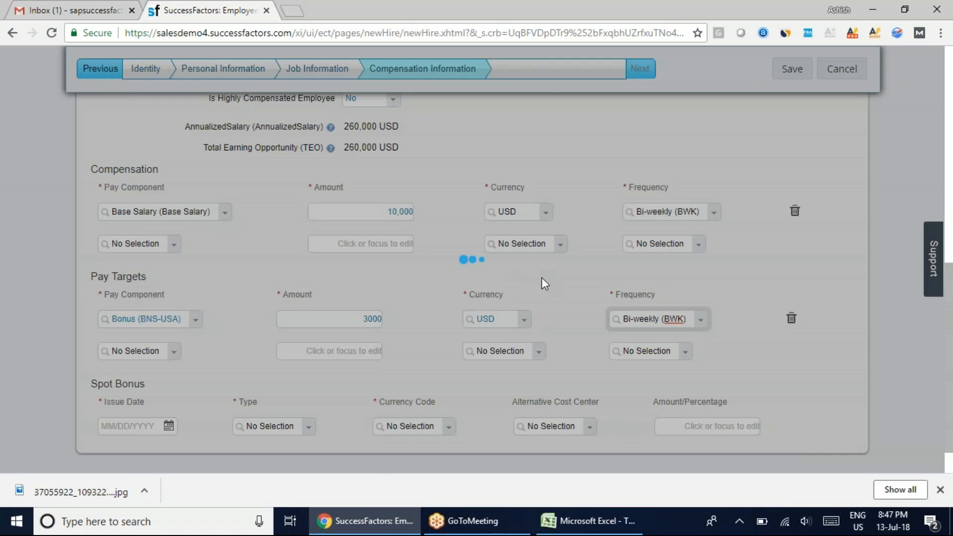
Add a Diwali Advance (DiwAdv) entry under Spot Bonus with issue date 10/17/2018 and an amount of 10000 INR
scroll(538, 345, "down", 10)
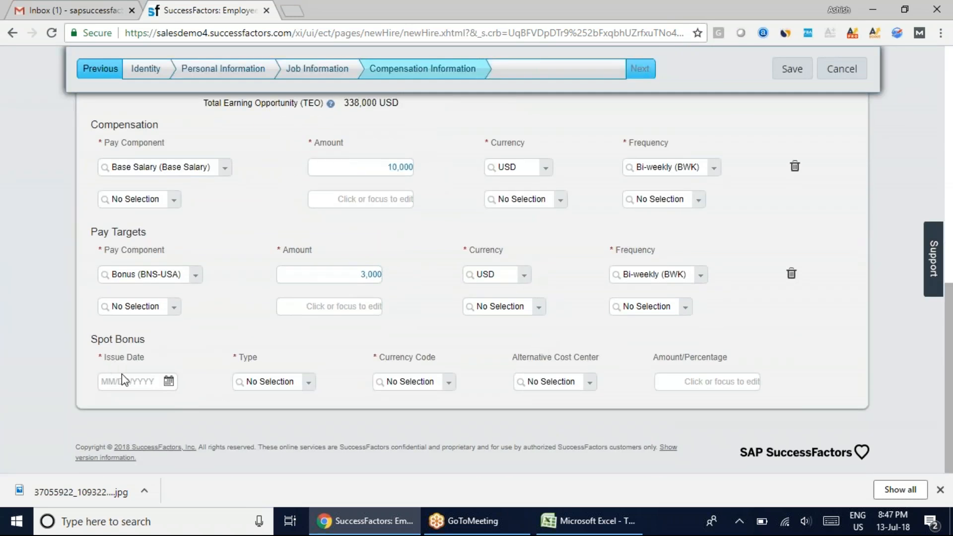
left_click(309, 385)
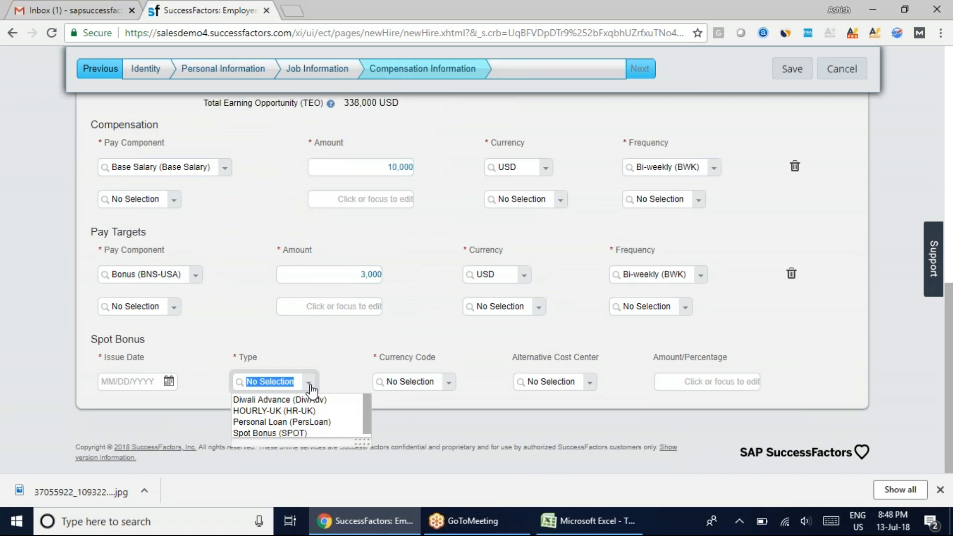
left_click(294, 401)
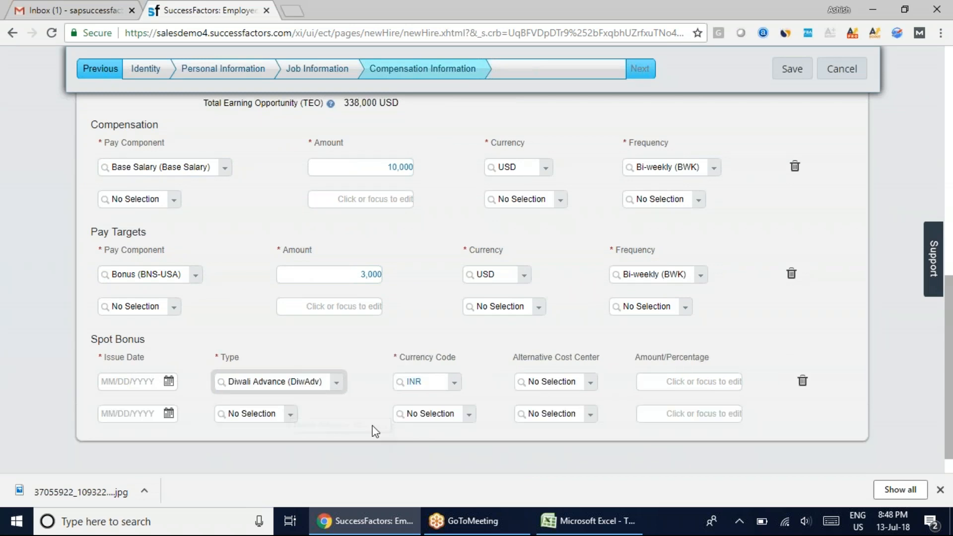
left_click(168, 381)
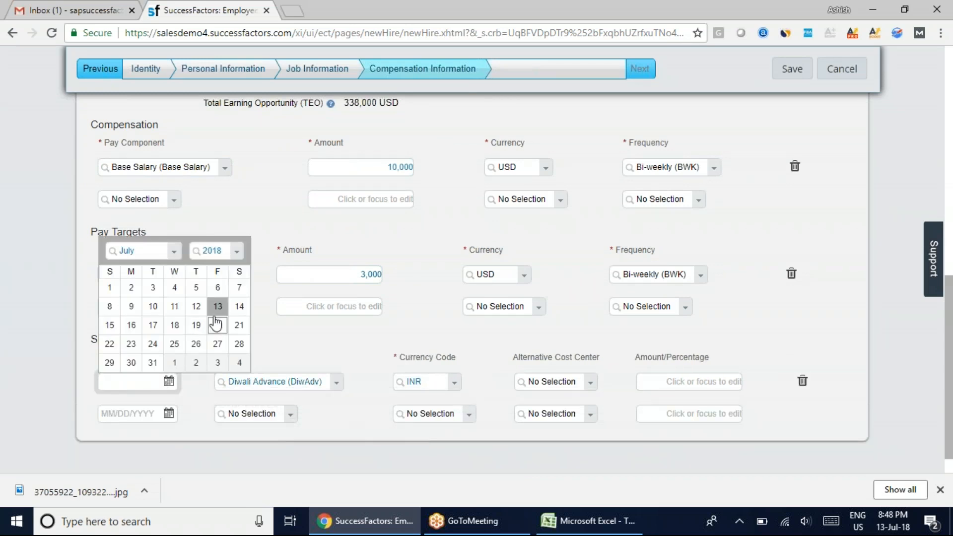
left_click(173, 251)
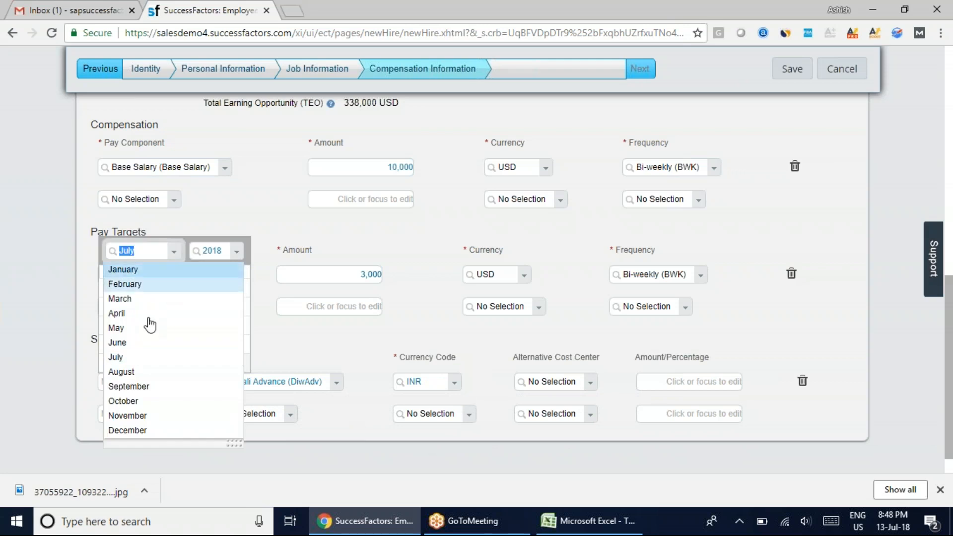
left_click(130, 400)
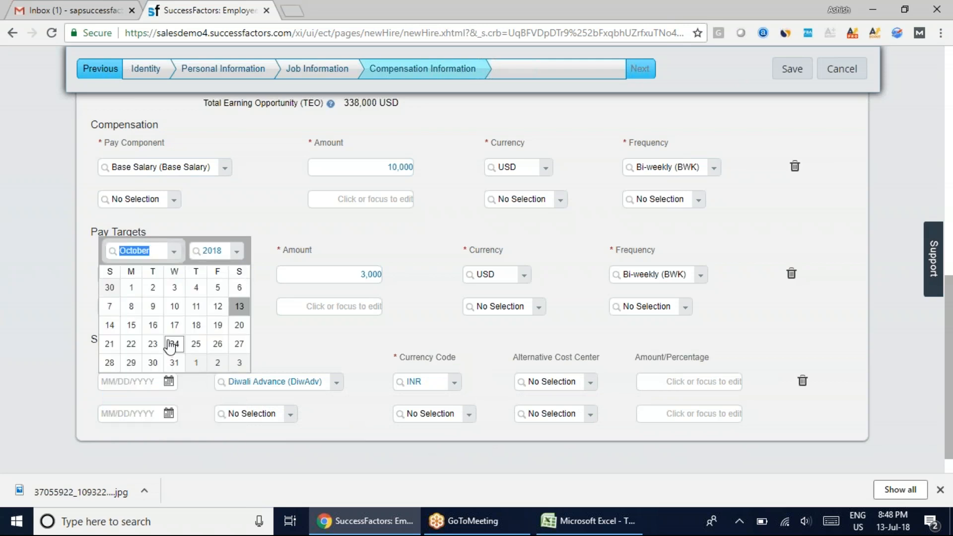
left_click(174, 323)
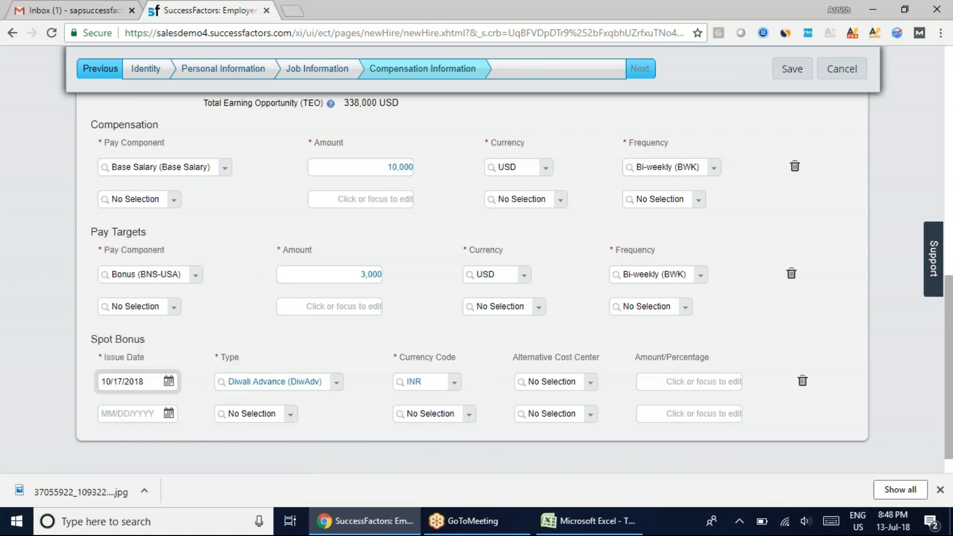
left_click(686, 380)
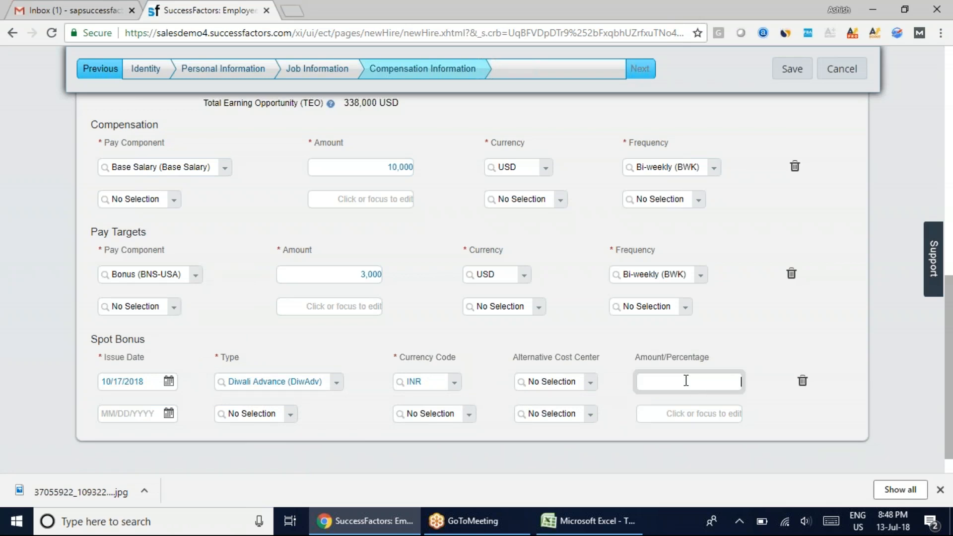
type("100000")
key("BackSpace")
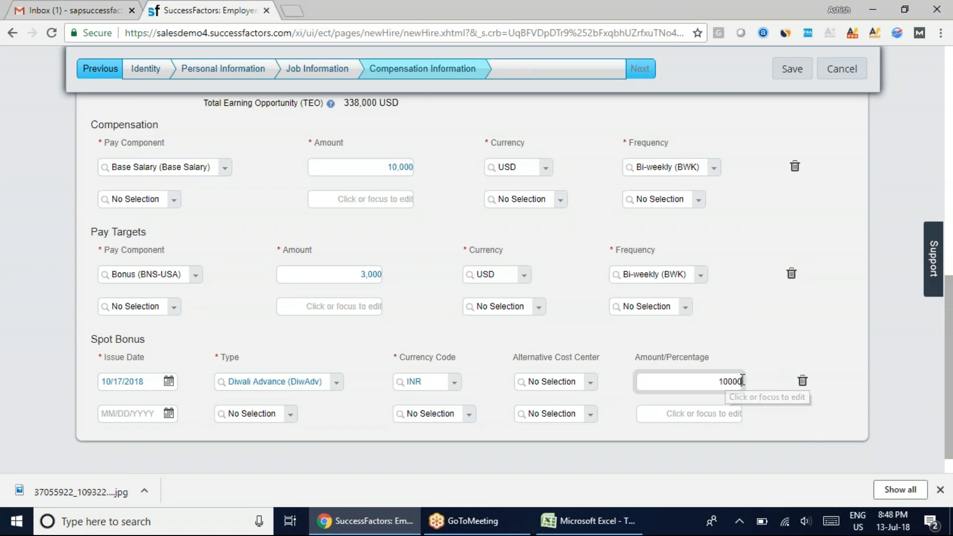
left_click(747, 377)
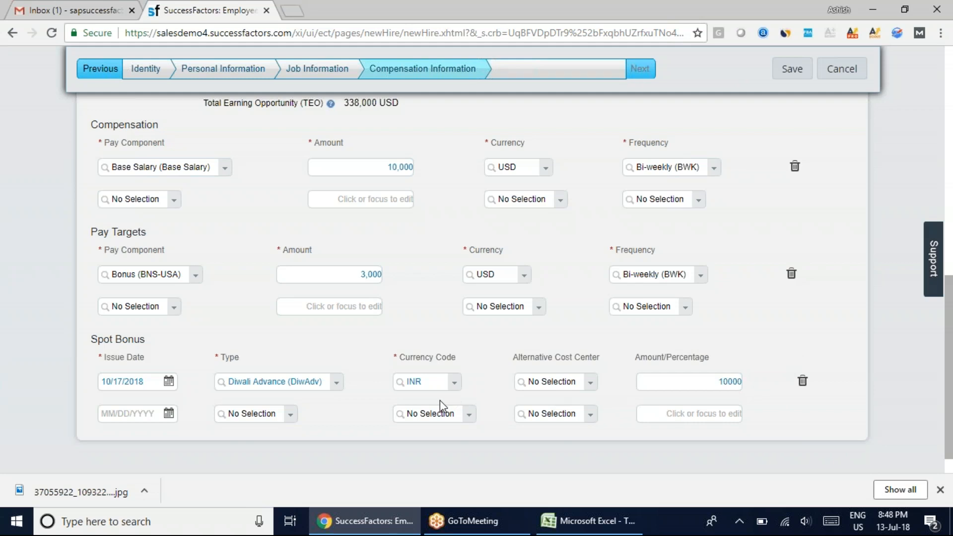
Review the completed Compensation Information page and save the new employee record
scroll(439, 400, "up", 1)
scroll(440, 406, "up", 10)
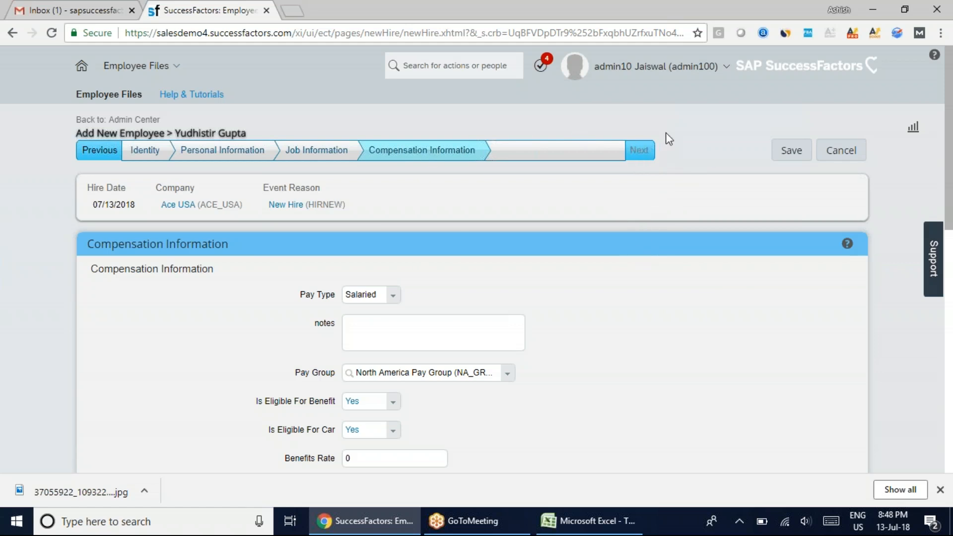
scroll(598, 324, "down", 6)
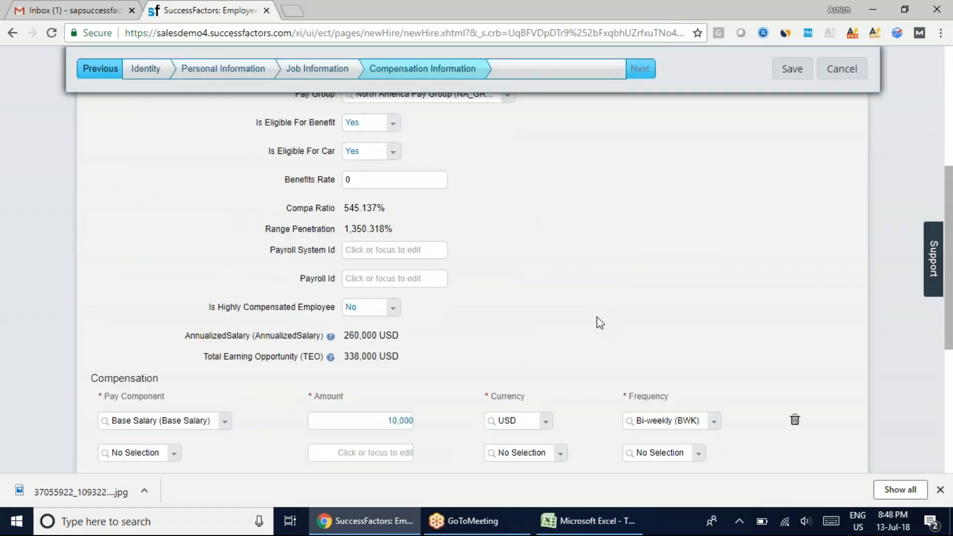
scroll(623, 188, "up", 6)
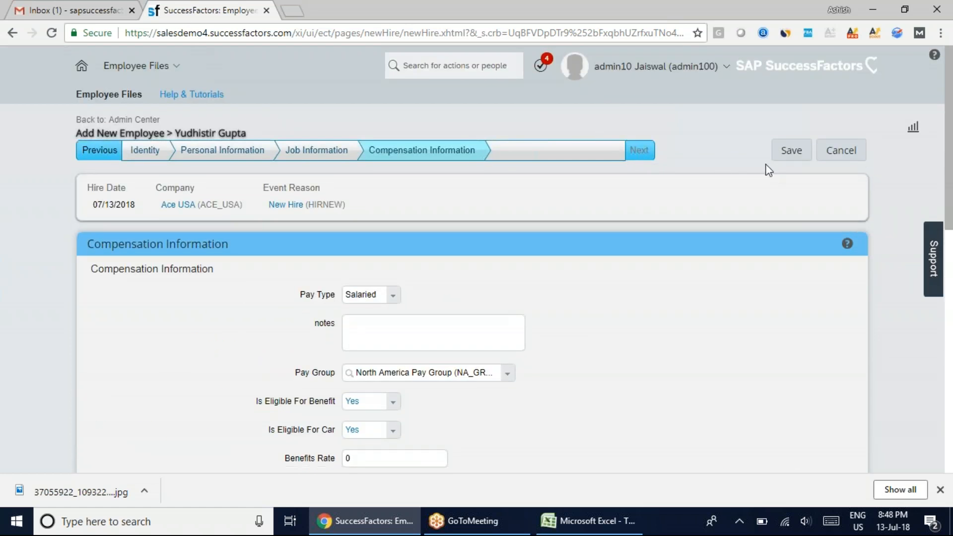
left_click(789, 150)
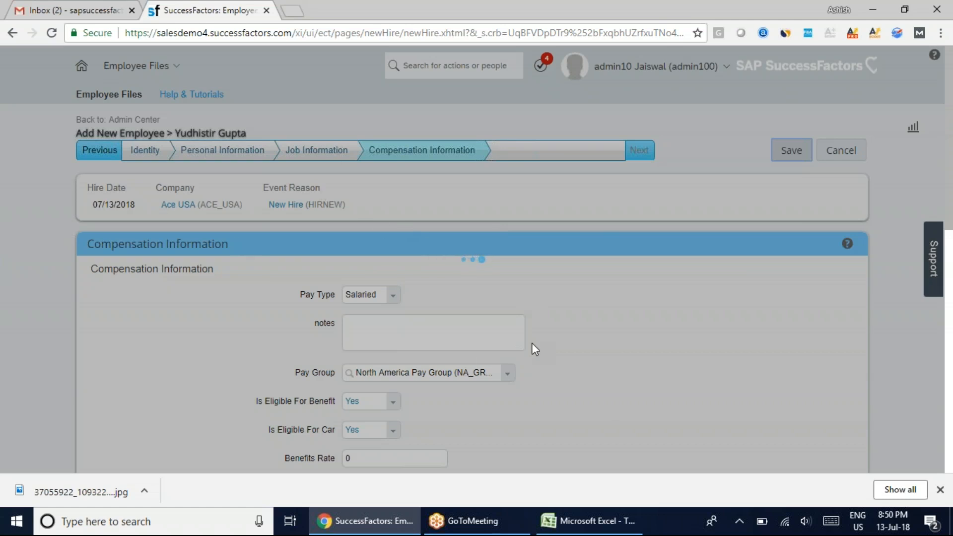
Switch to the Excel workbook and enter "14 Step EC Implementation" in cell B87 of the Employee Central sheet
left_click(597, 530)
scroll(504, 321, "down", 4)
left_click(90, 291)
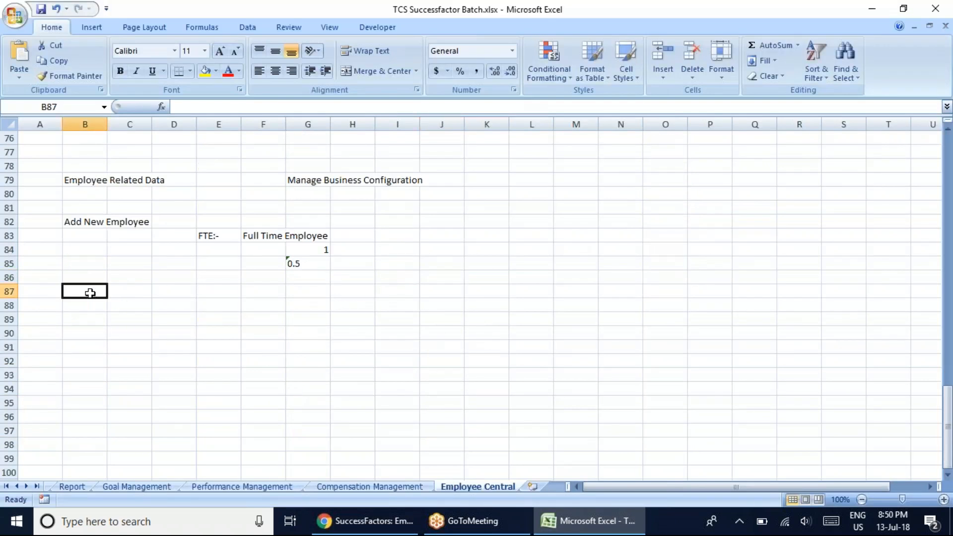
type("1")
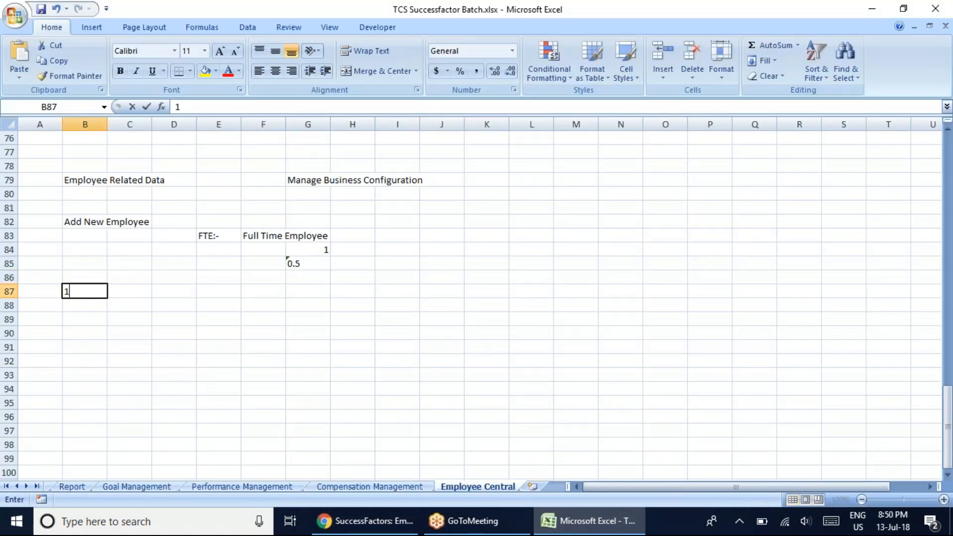
type("4")
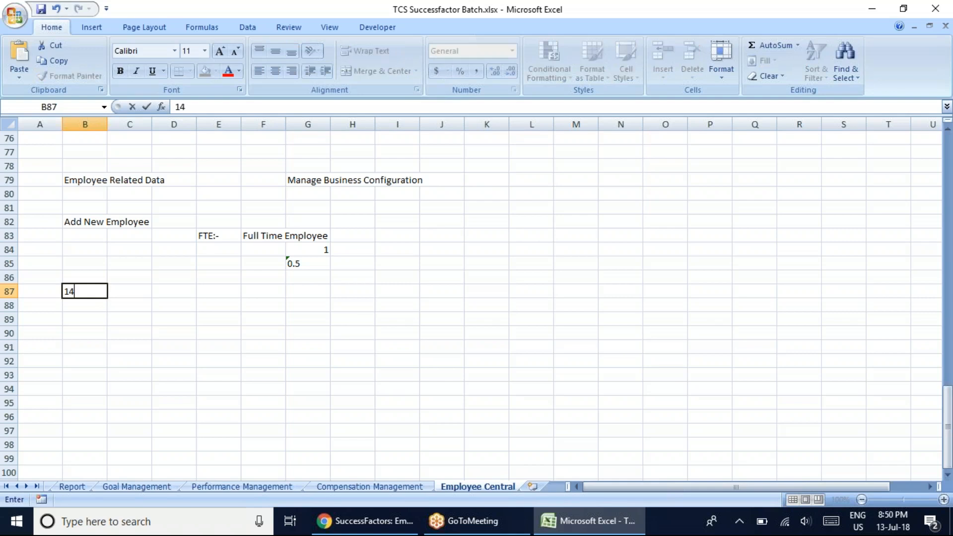
type(" Step EC Implementation")
key("ctrl+Return")
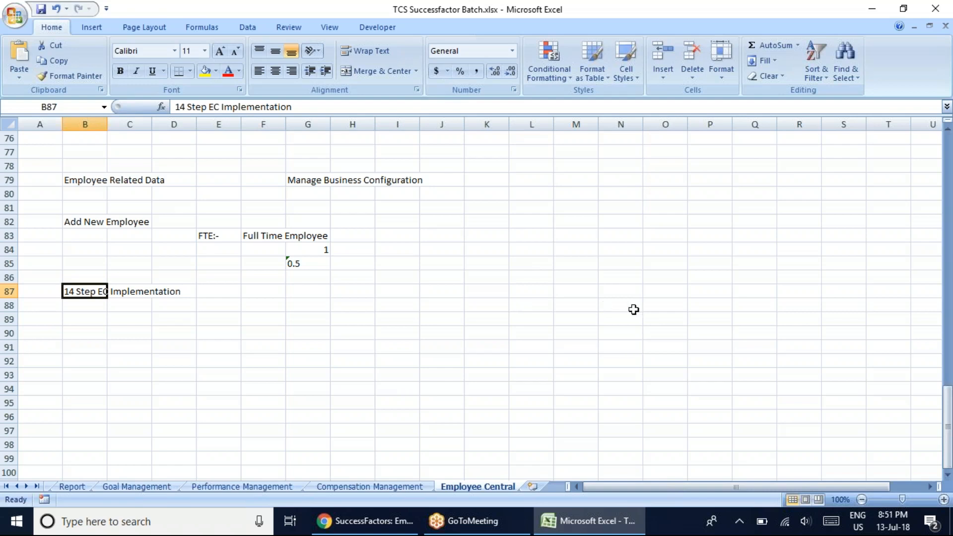
left_click(933, 15)
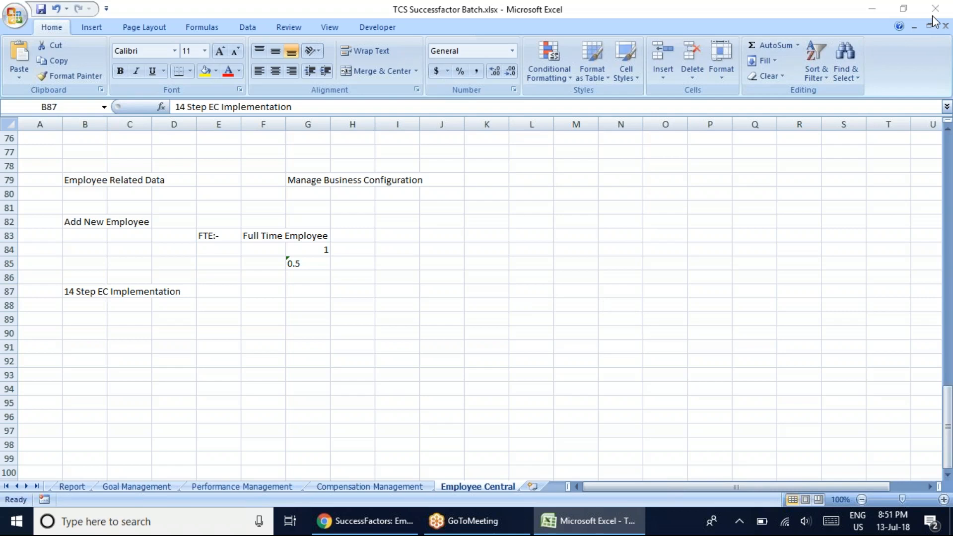
left_click(516, 262)
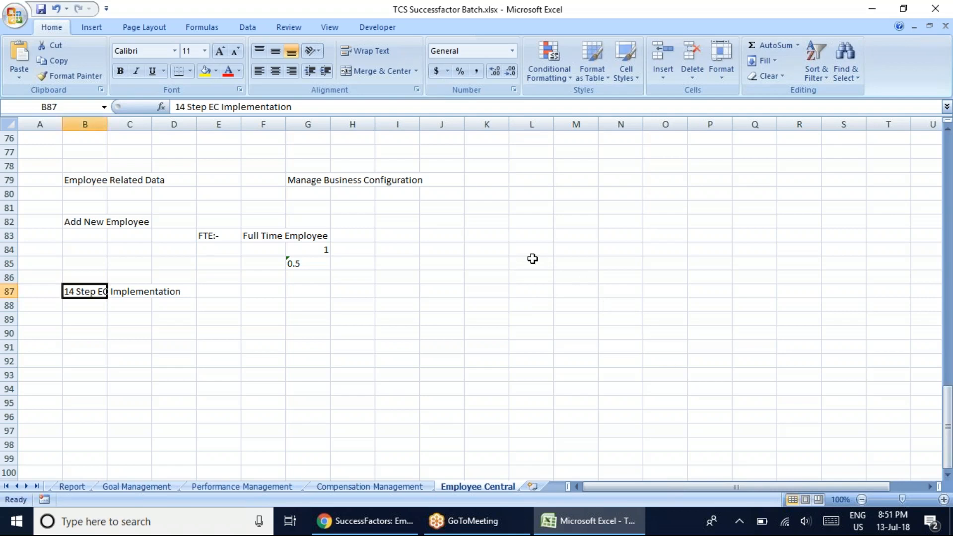
left_click(439, 317)
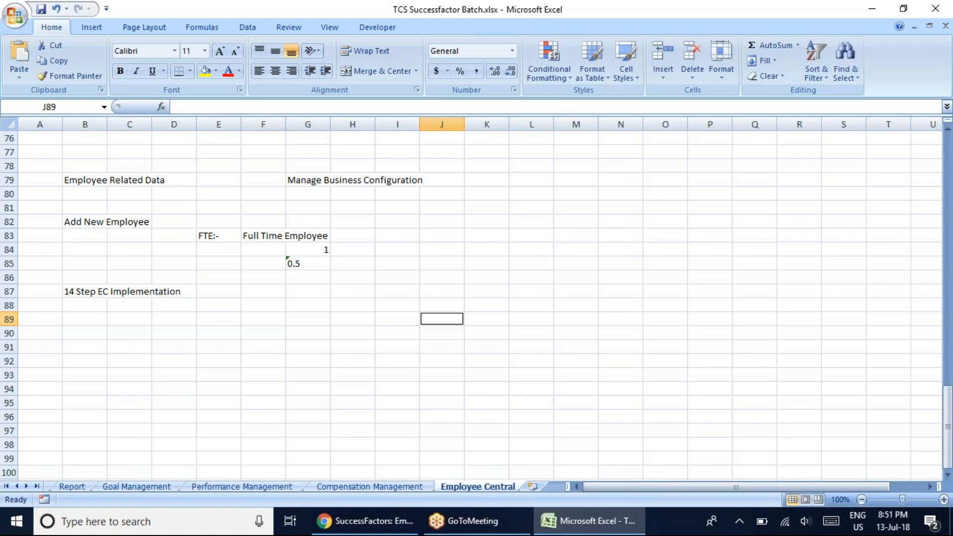
scroll(476, 298, "up", 1)
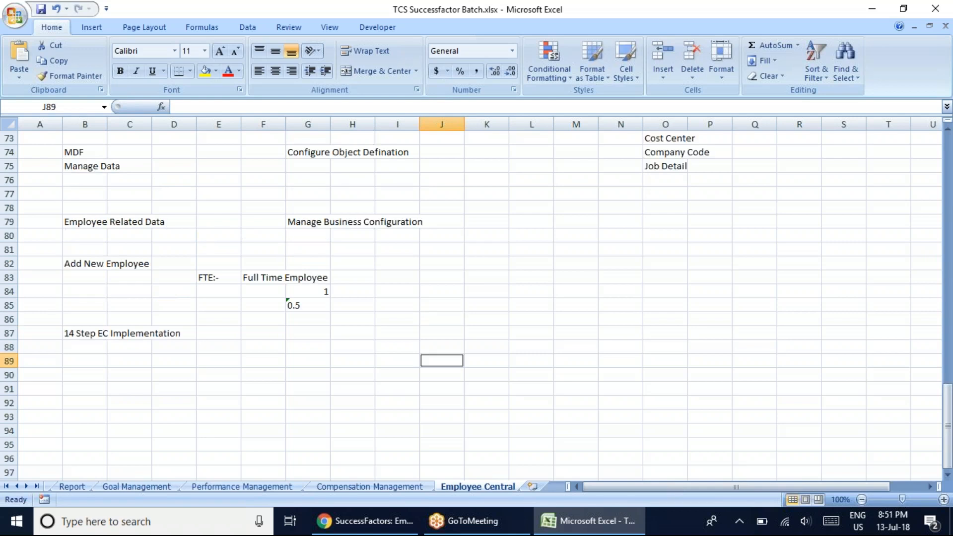
scroll(477, 297, "up", 9)
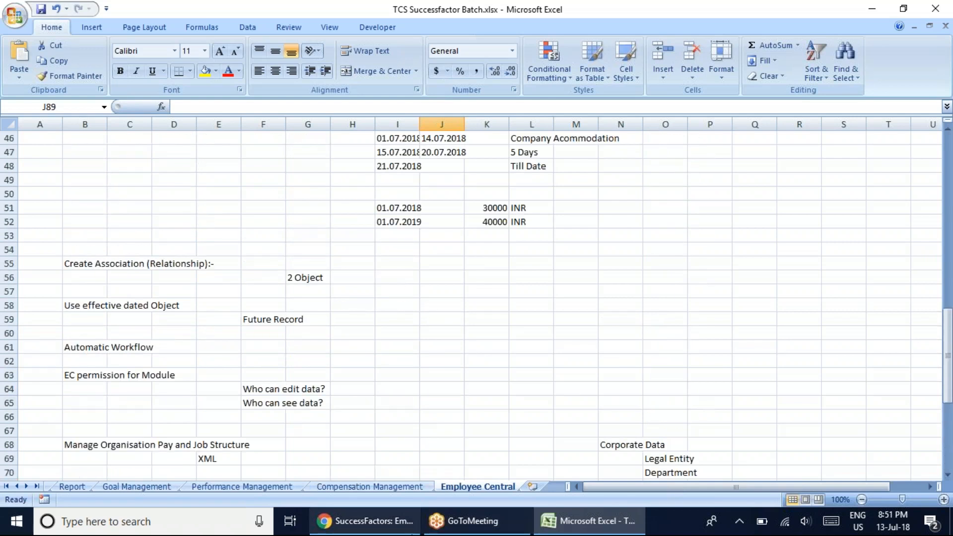
Switch to SuccessFactors in Chrome to check the progress of saving the new employee, and return to Excel
mouse_move(387, 532)
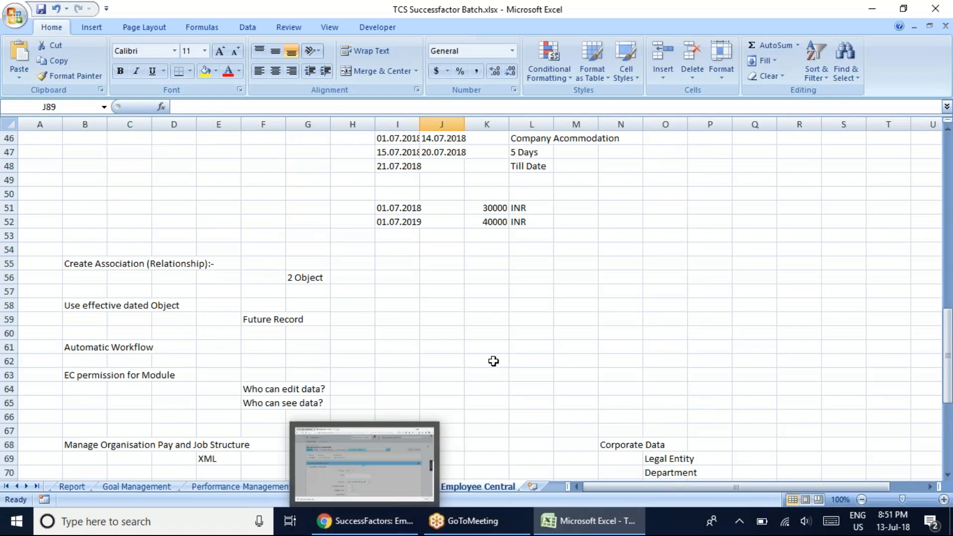
left_click(377, 530)
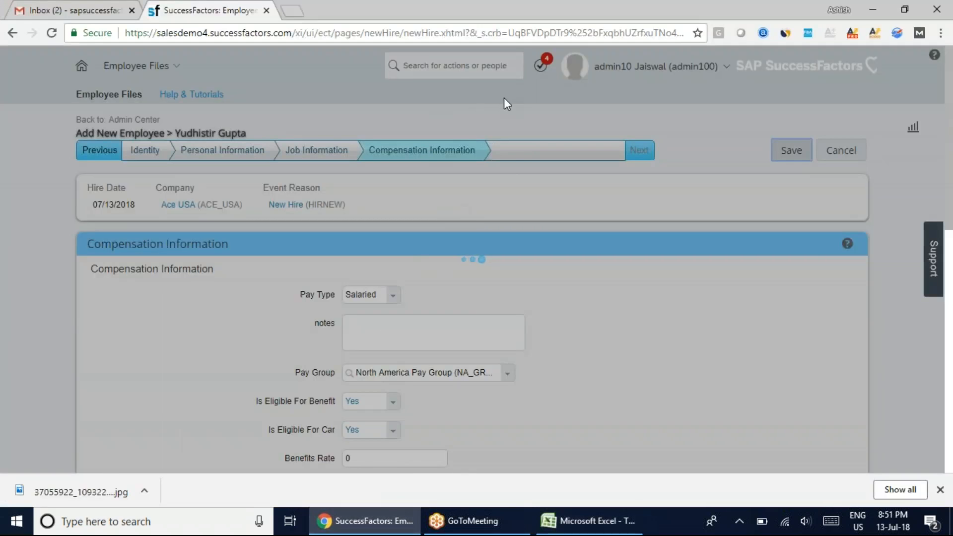
key("alt+Tab")
left_click(563, 321)
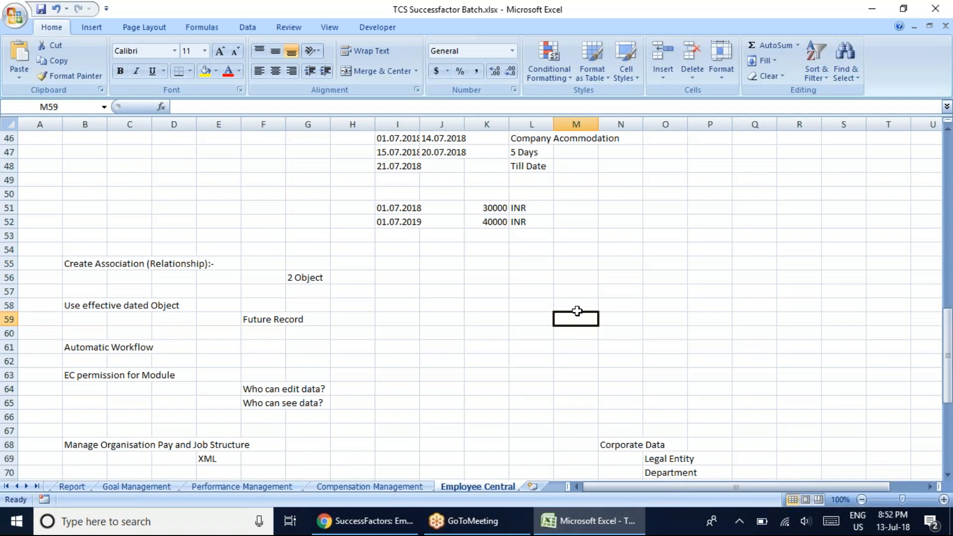
left_click(703, 29)
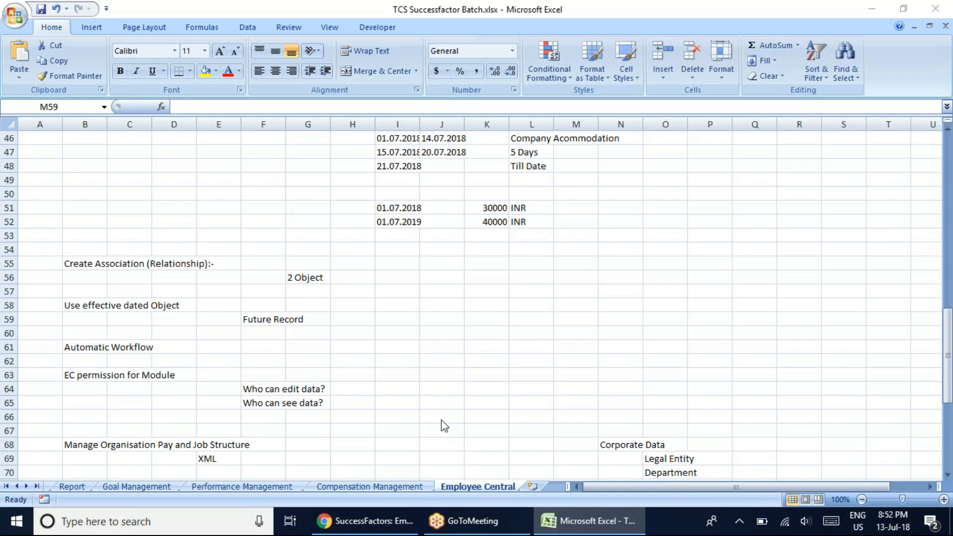
left_click(576, 319)
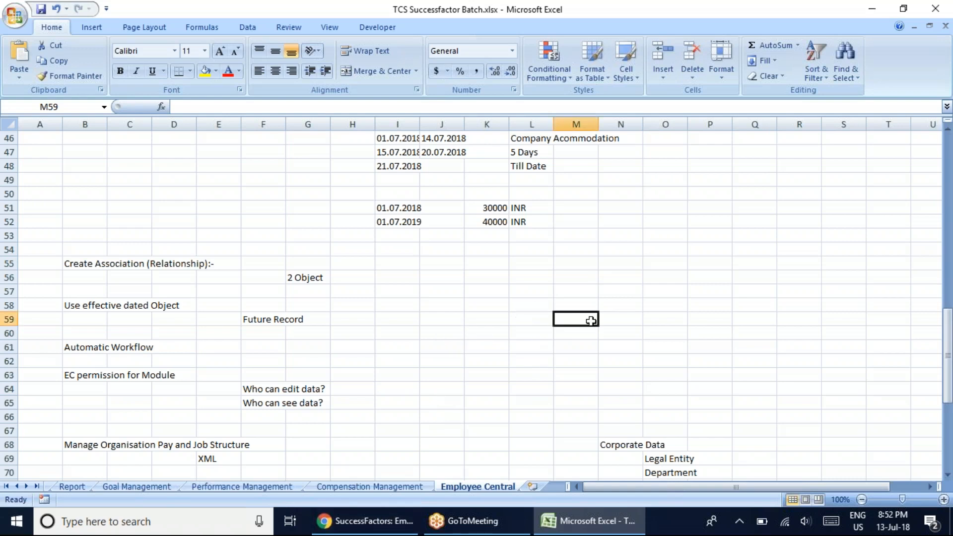
left_click(455, 291)
scroll(454, 318, "down", 3)
scroll(454, 321, "down", 10)
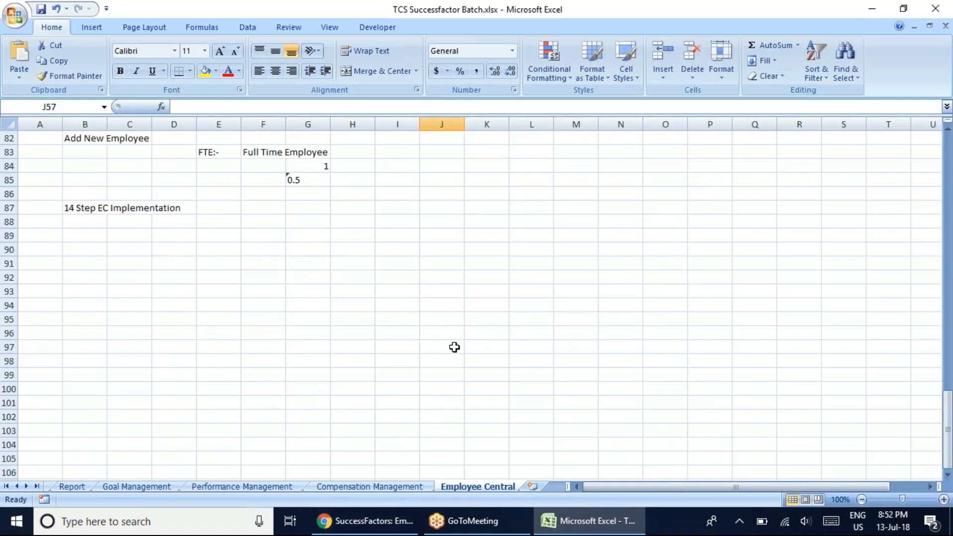
left_click(91, 191)
left_click(91, 180)
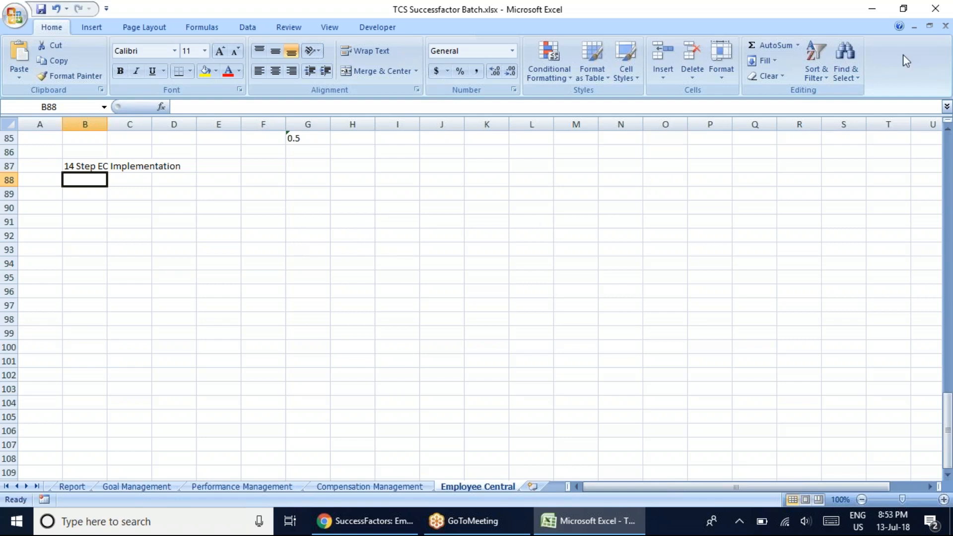
left_click(947, 33)
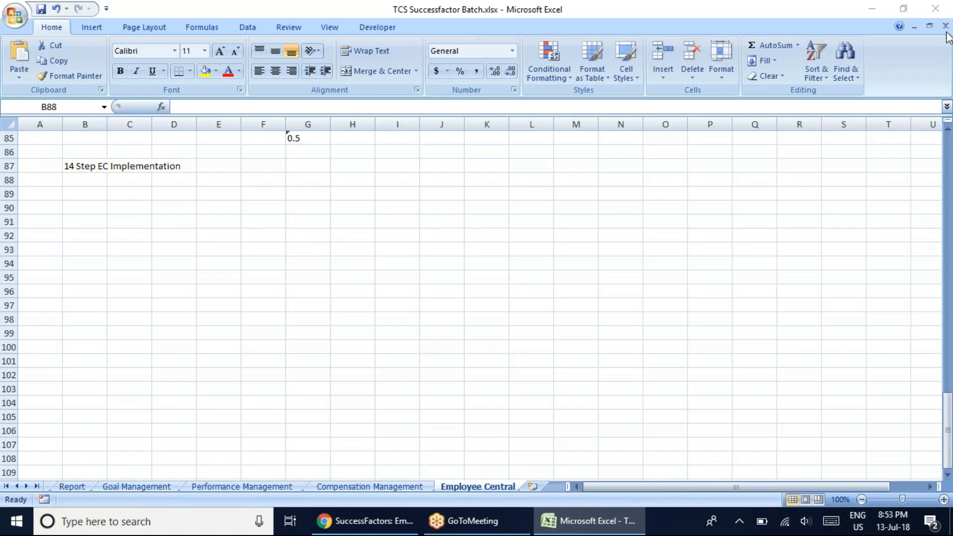